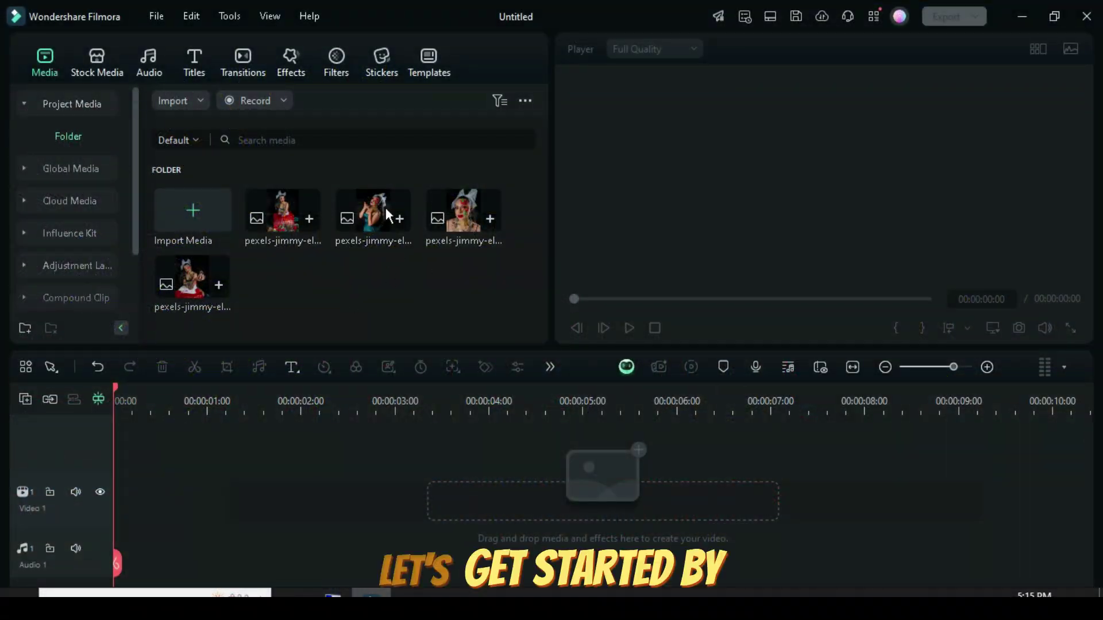
# Switch the project aspect ratio to 9:16 portrait
pyautogui.click(159, 16)
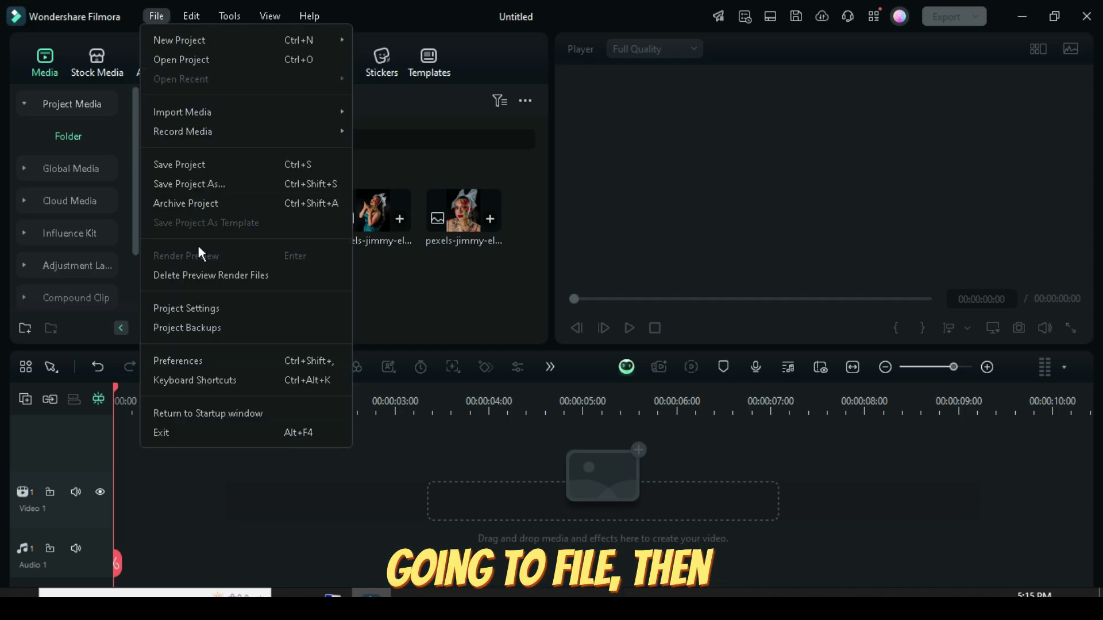
pyautogui.click(177, 310)
pyautogui.click(533, 179)
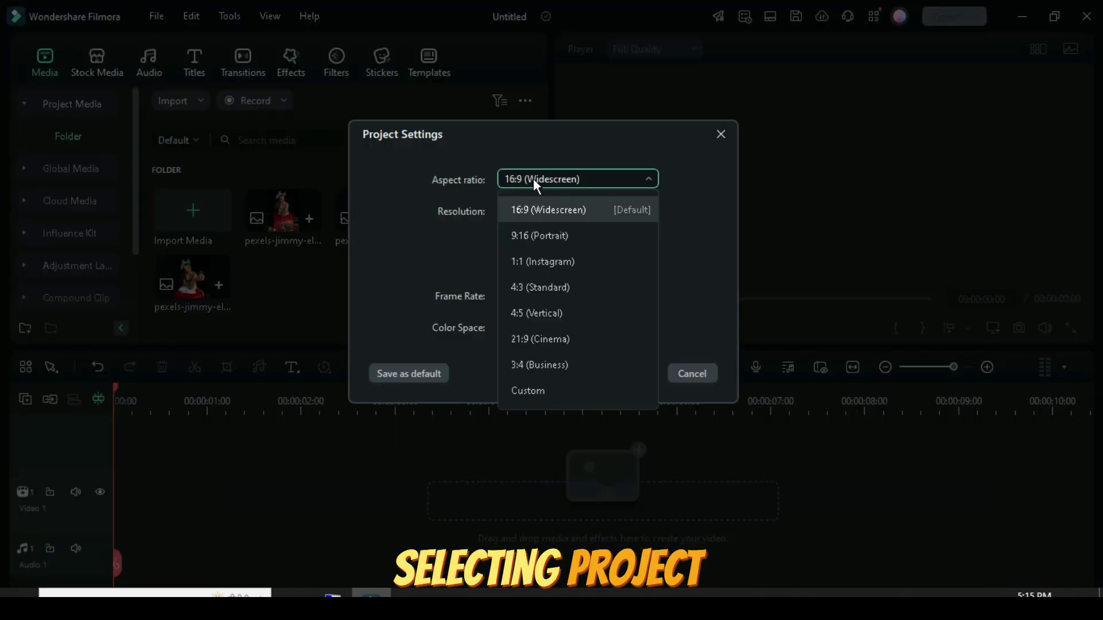
pyautogui.click(528, 234)
pyautogui.click(636, 374)
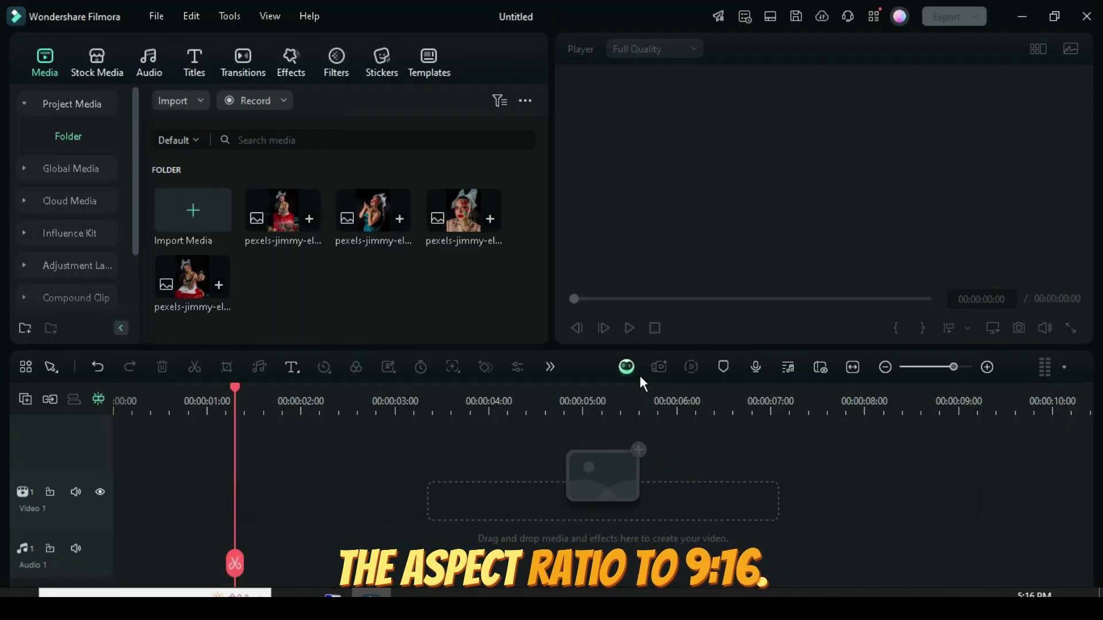
# Add the Egg White solid colour to Video 1, keeping the portrait project settings
pyautogui.click(99, 72)
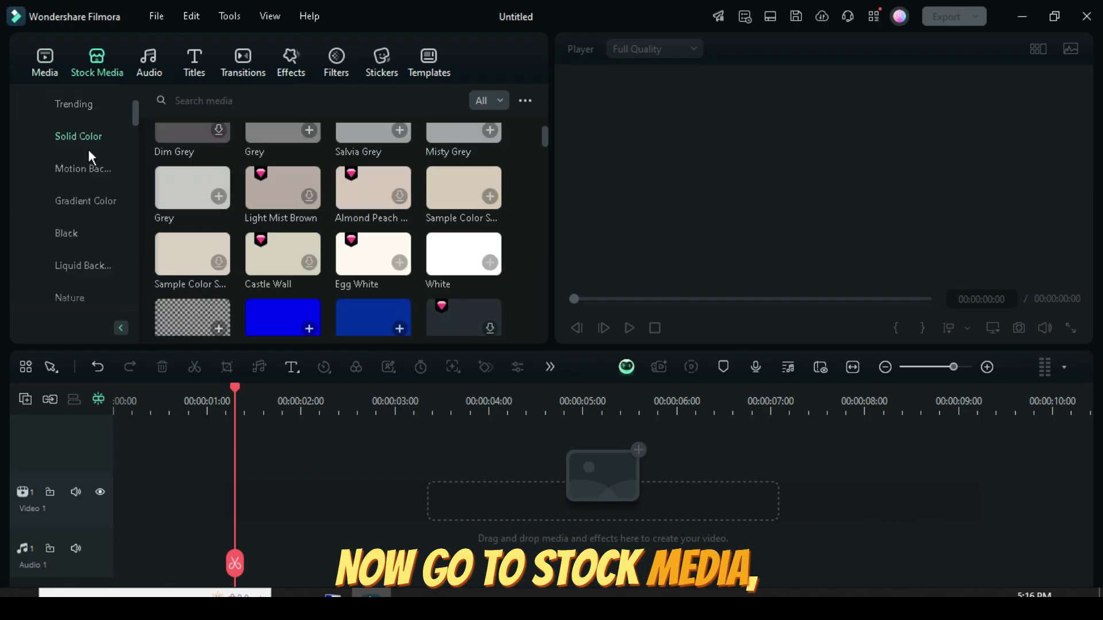
pyautogui.moveTo(357, 273); pyautogui.dragTo(157, 499)
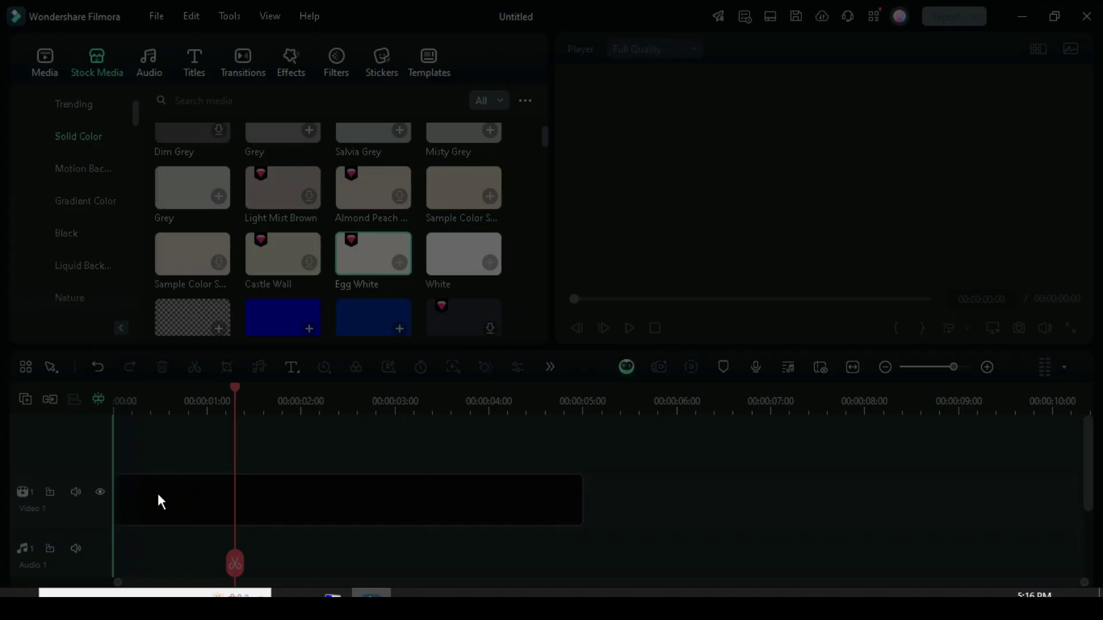
pyautogui.click(601, 325)
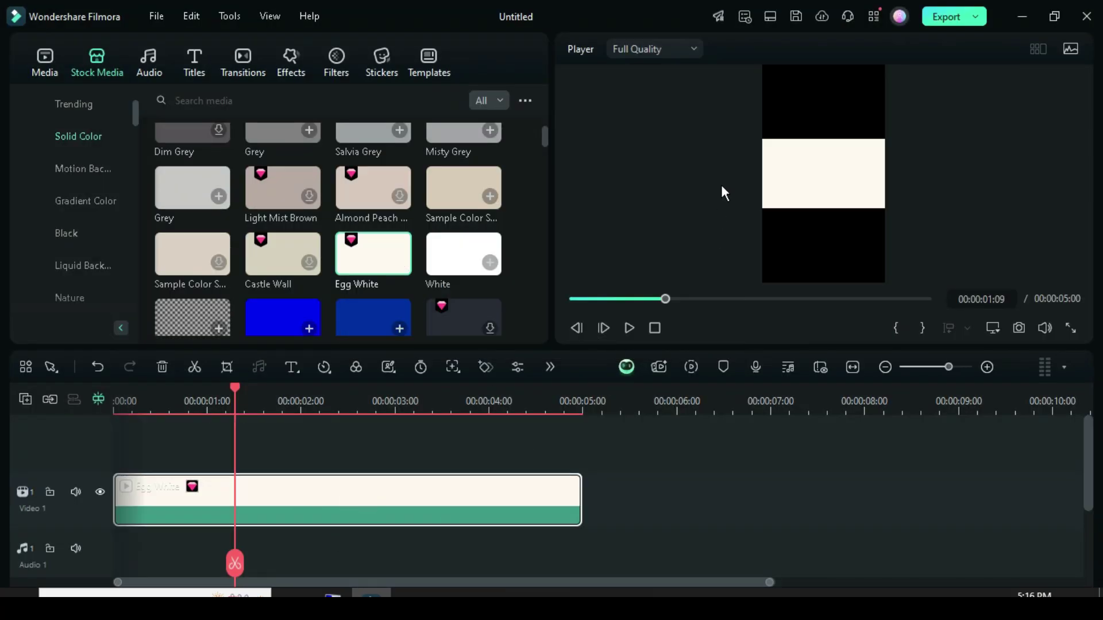
pyautogui.moveTo(486, 398); pyautogui.dragTo(365, 402)
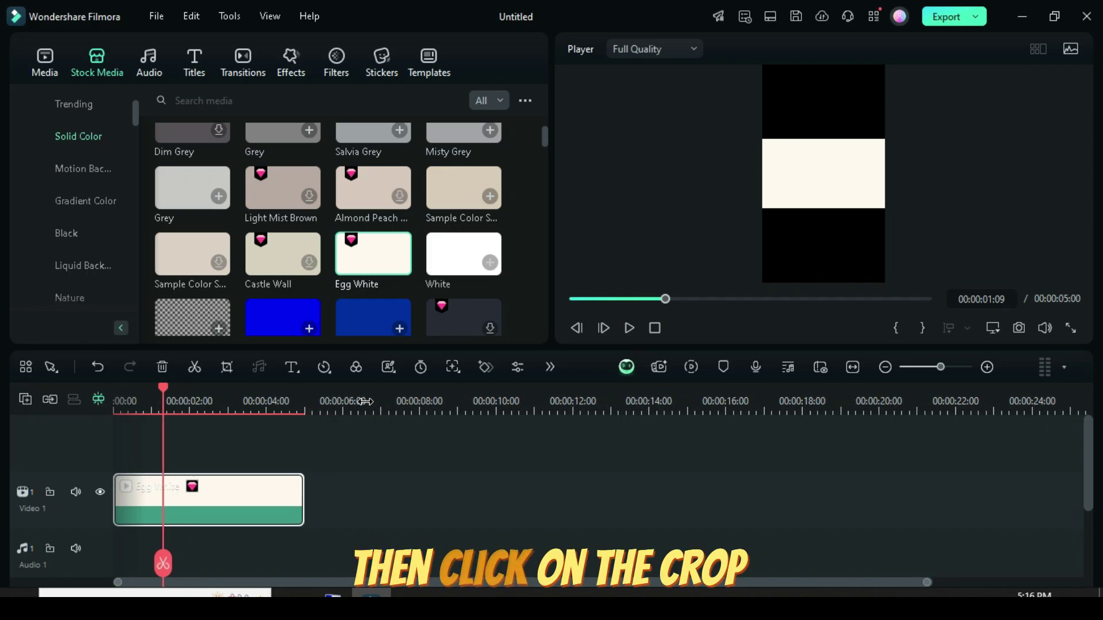
# Crop the Egg White clip to a 9:16 ratio
pyautogui.click(227, 367)
pyautogui.click(155, 518)
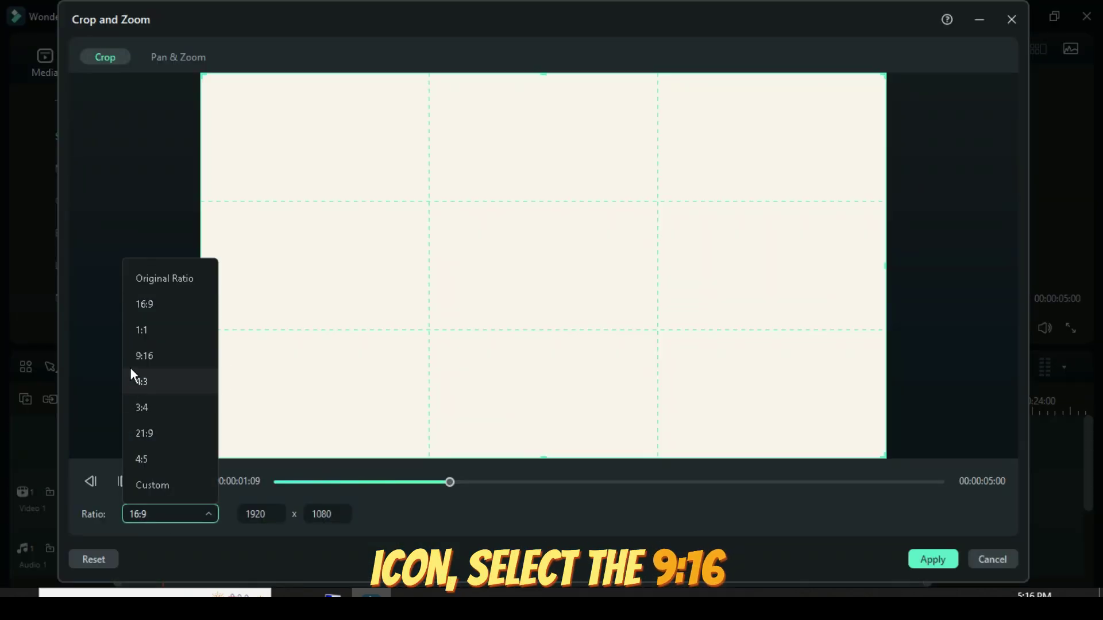
pyautogui.click(146, 359)
pyautogui.click(932, 559)
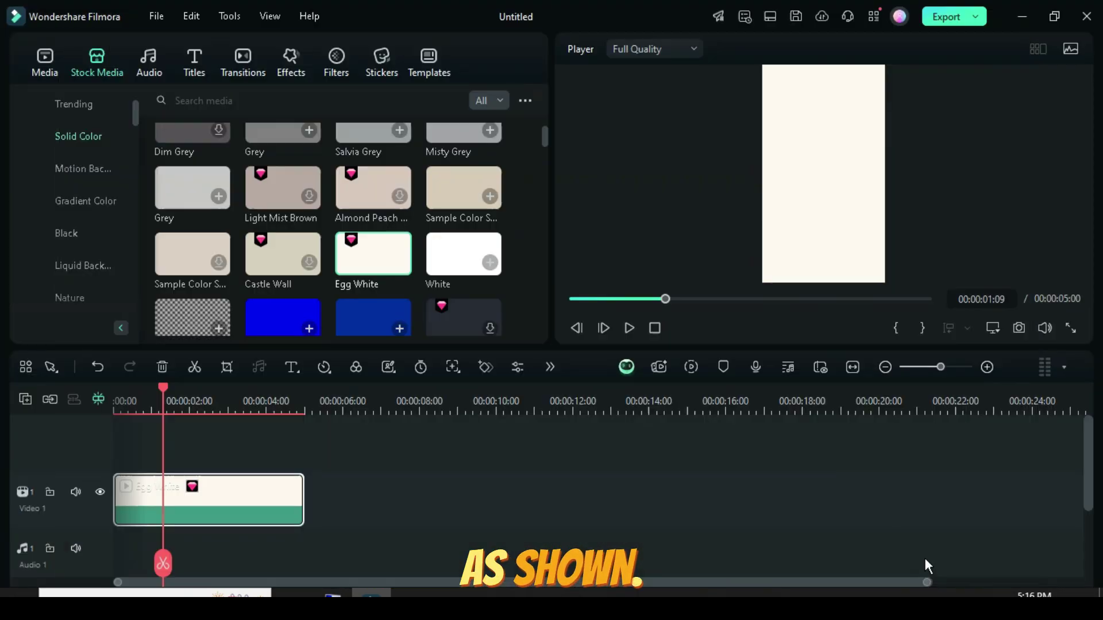
# Apply an inverted rectangle mask to the Egg White clip at Scale 59 and Height 93
pyautogui.doubleClick(211, 501)
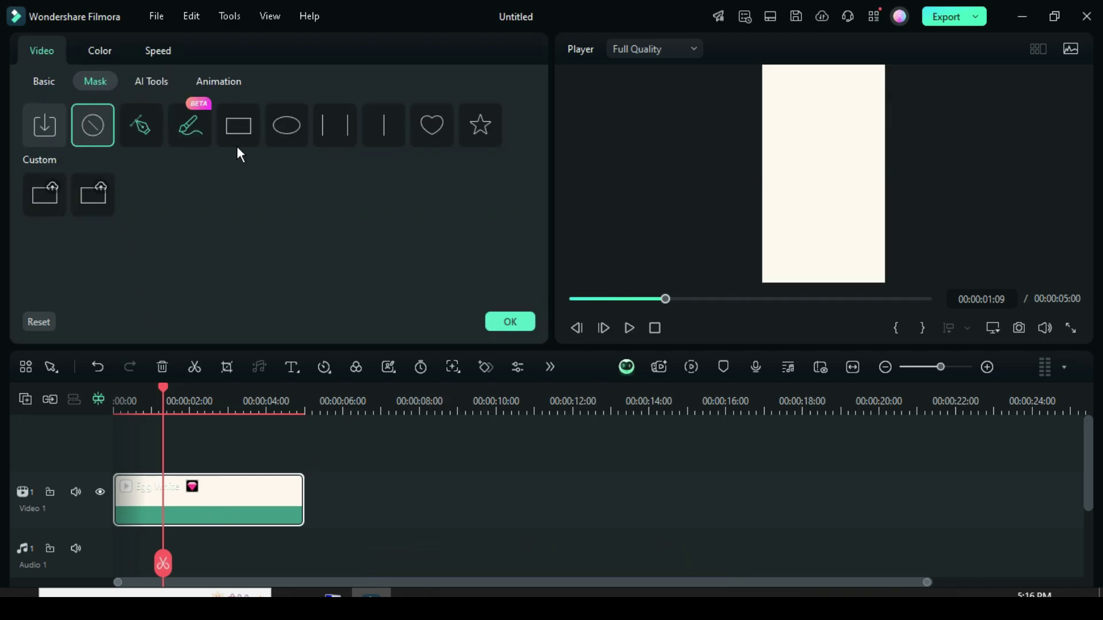
pyautogui.click(234, 128)
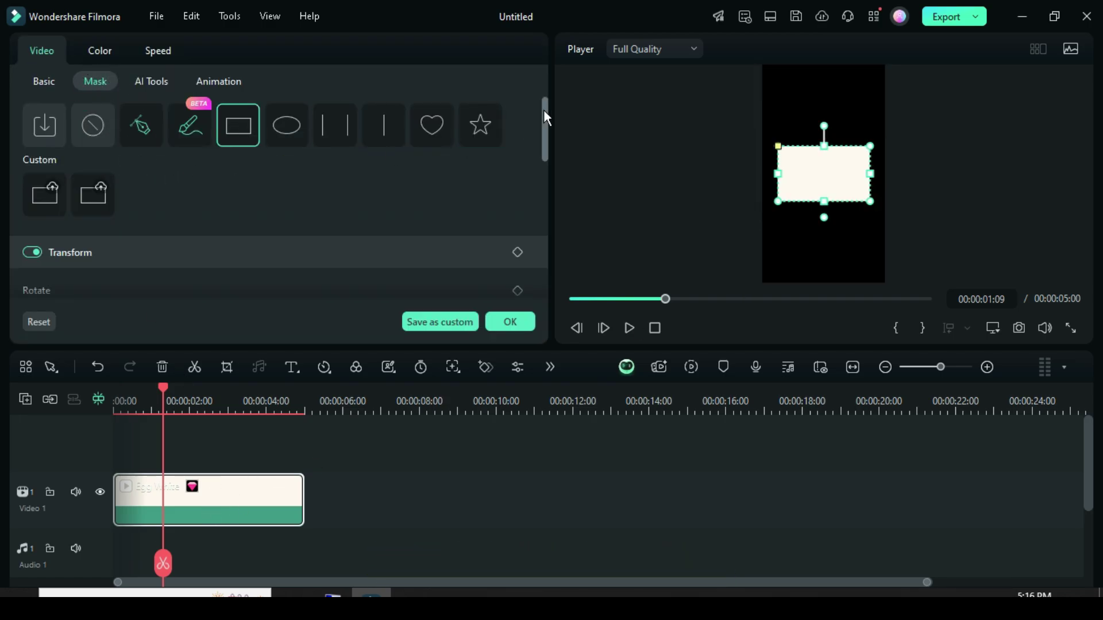
pyautogui.moveTo(544, 109); pyautogui.dragTo(547, 175)
pyautogui.click(497, 175)
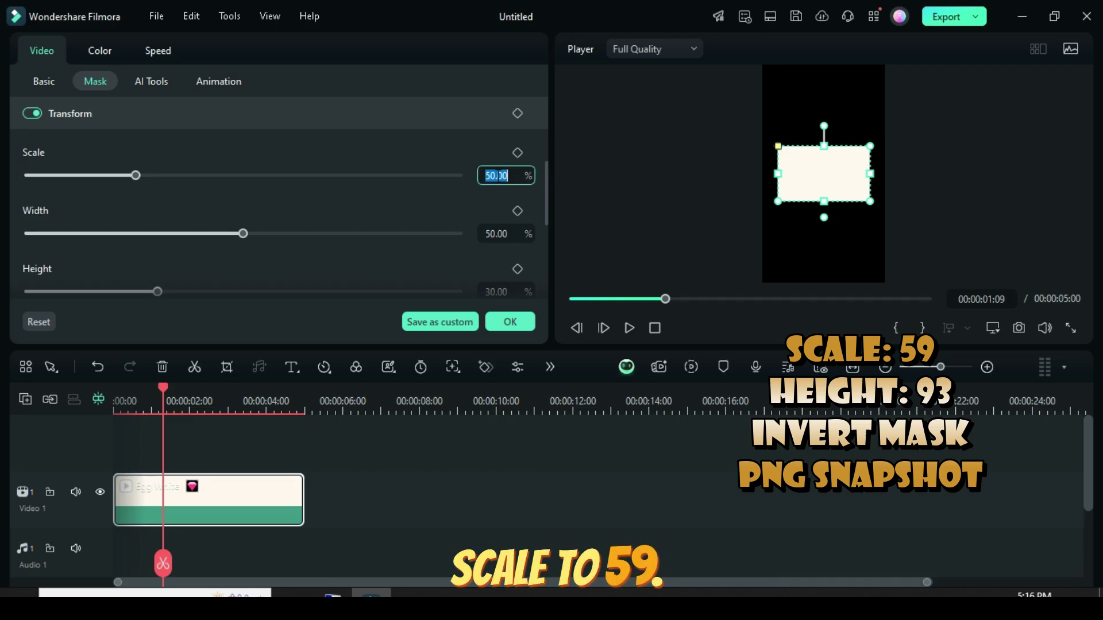
pyautogui.write('59')
pyautogui.press('Tab')
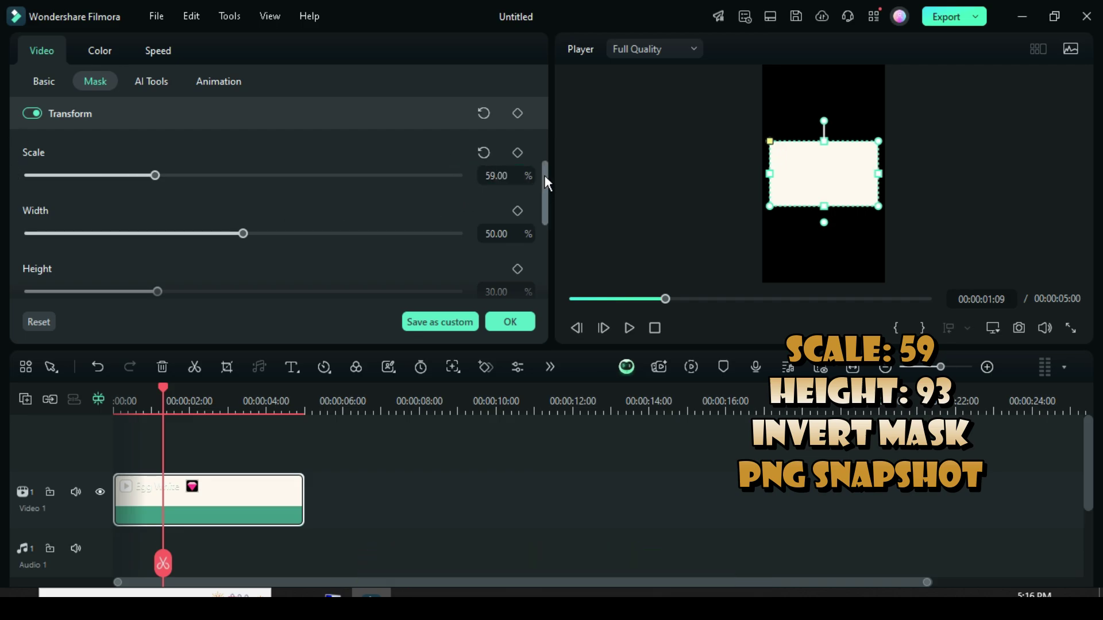
pyautogui.press('Tab')
pyautogui.write('93')
pyautogui.press('Return')
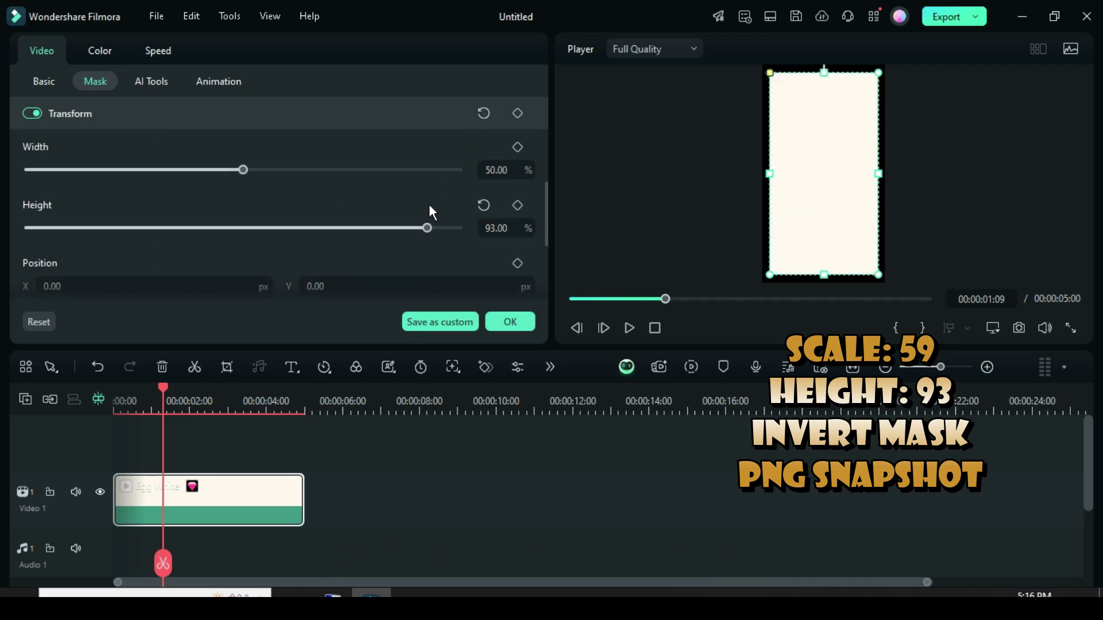
pyautogui.scroll(-5, 546, 212)
pyautogui.click(523, 277)
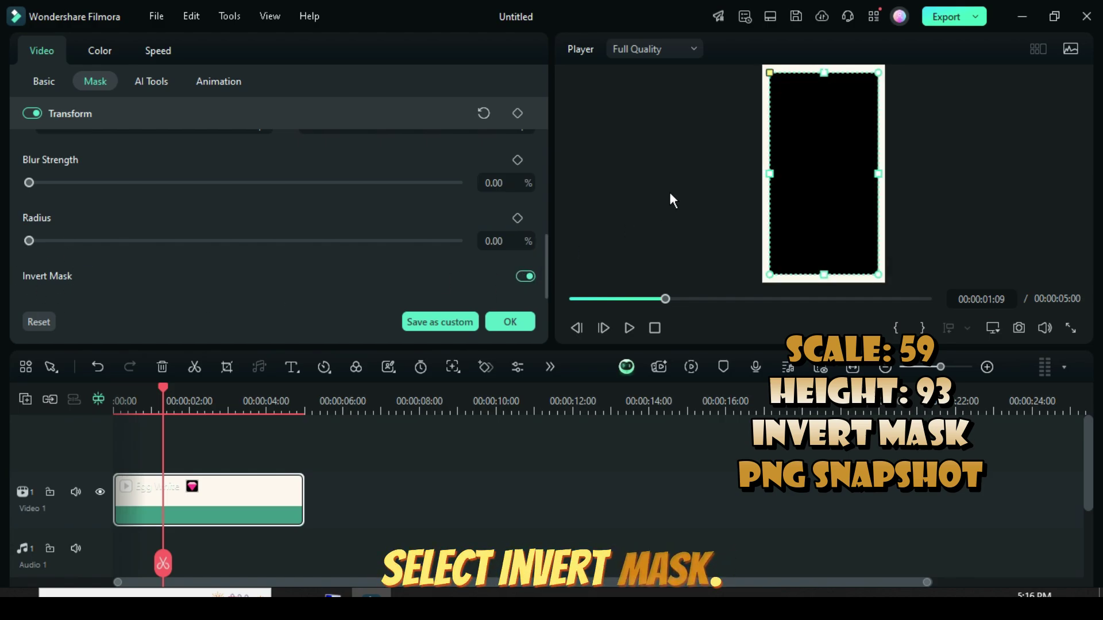
# Save a PNG snapshot of the frame and replace the colour clip with Snapshot_14 on Video 1
pyautogui.click(517, 328)
pyautogui.click(574, 299)
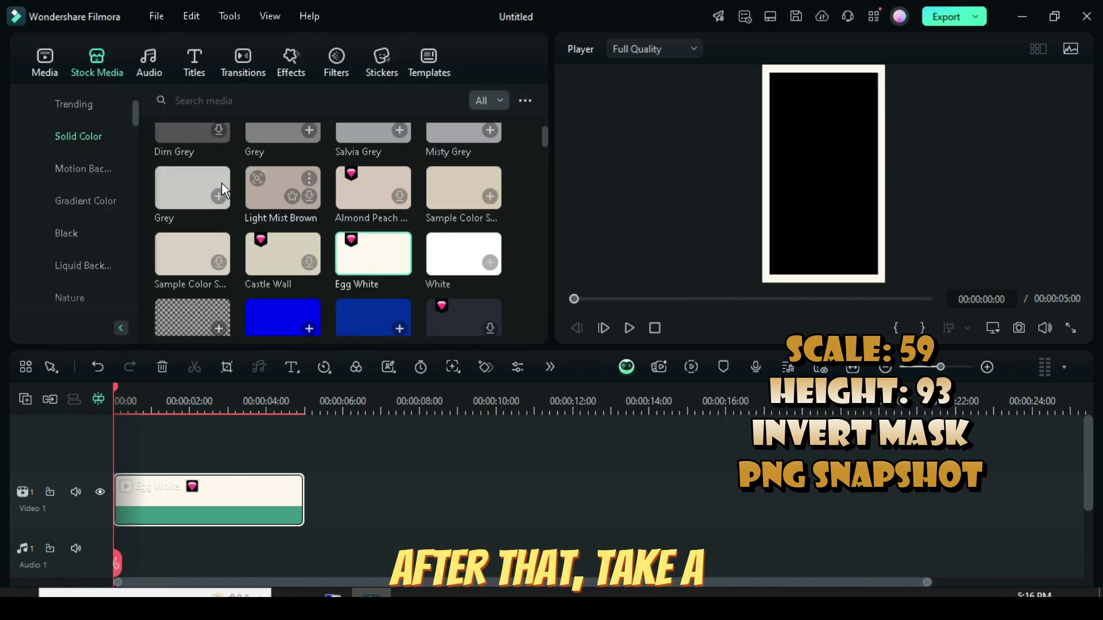
pyautogui.click(46, 68)
pyautogui.click(1019, 329)
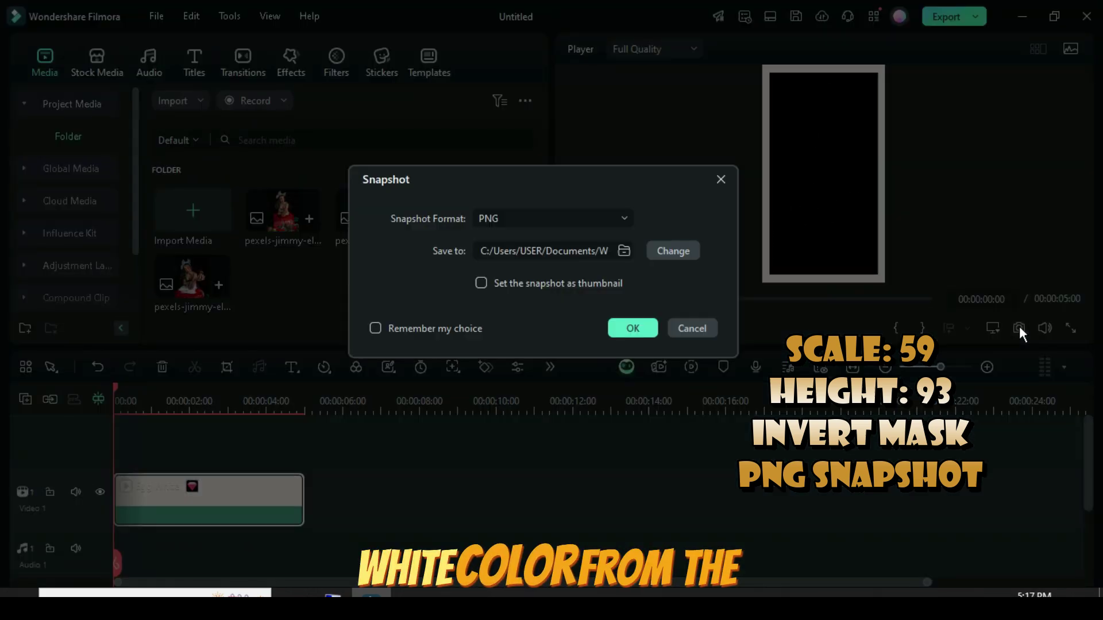
pyautogui.click(631, 328)
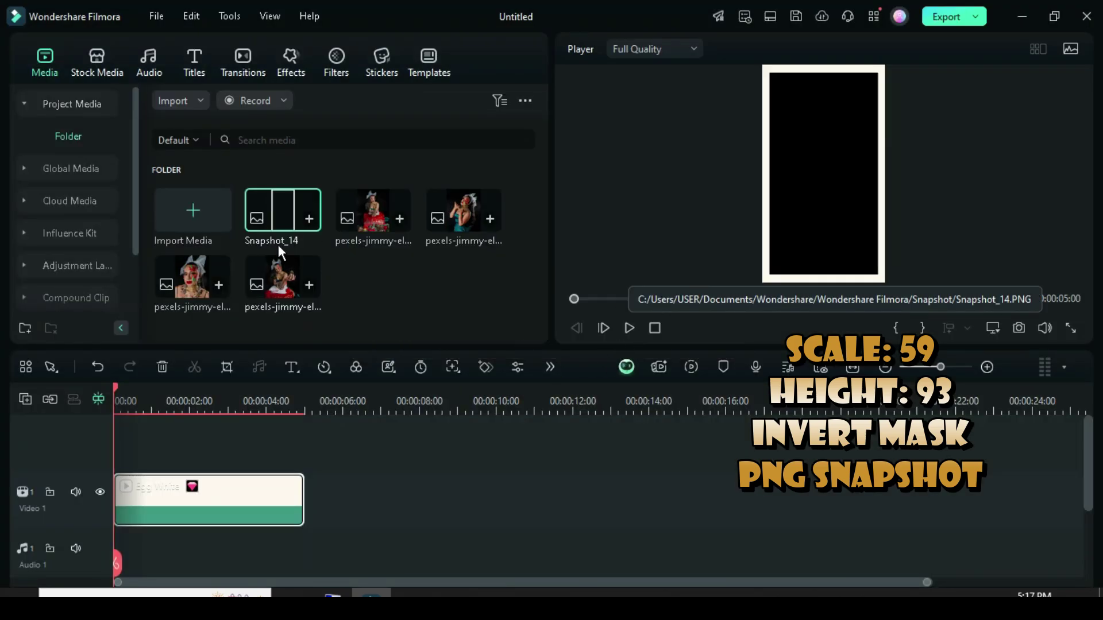
pyautogui.click(164, 368)
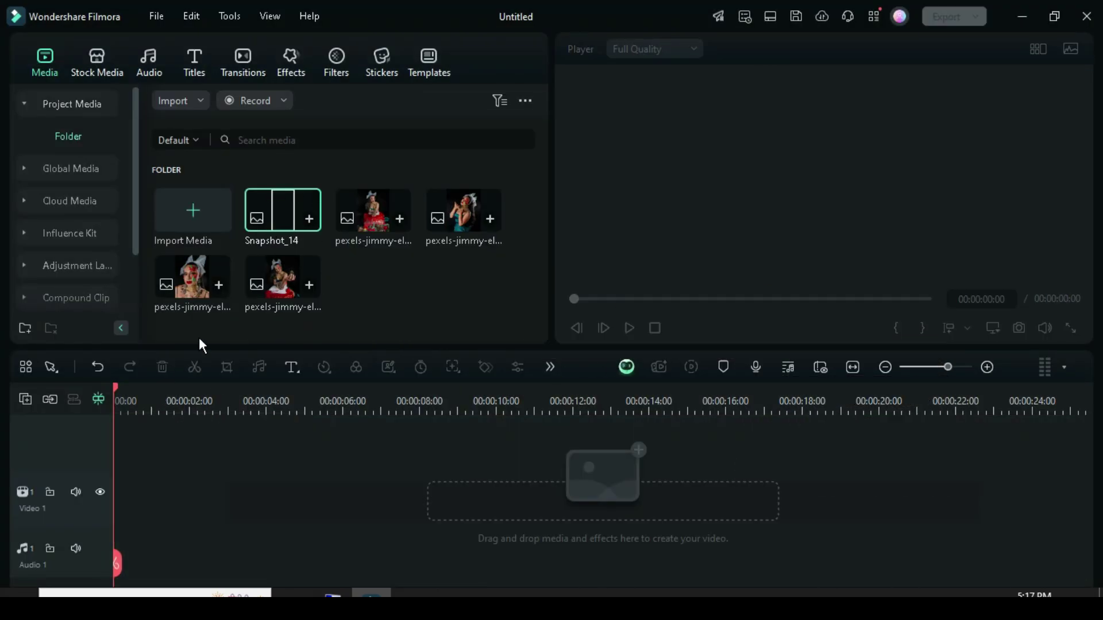
pyautogui.moveTo(278, 209); pyautogui.dragTo(159, 504)
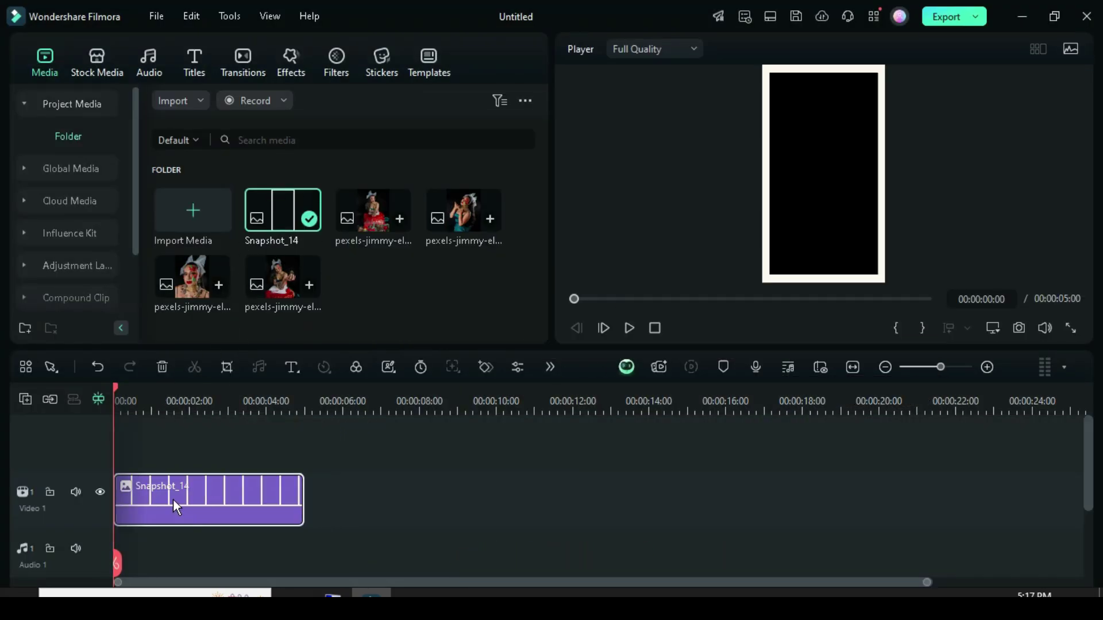
# Switch the project back to the 16:9 widescreen aspect ratio
pyautogui.click(153, 17)
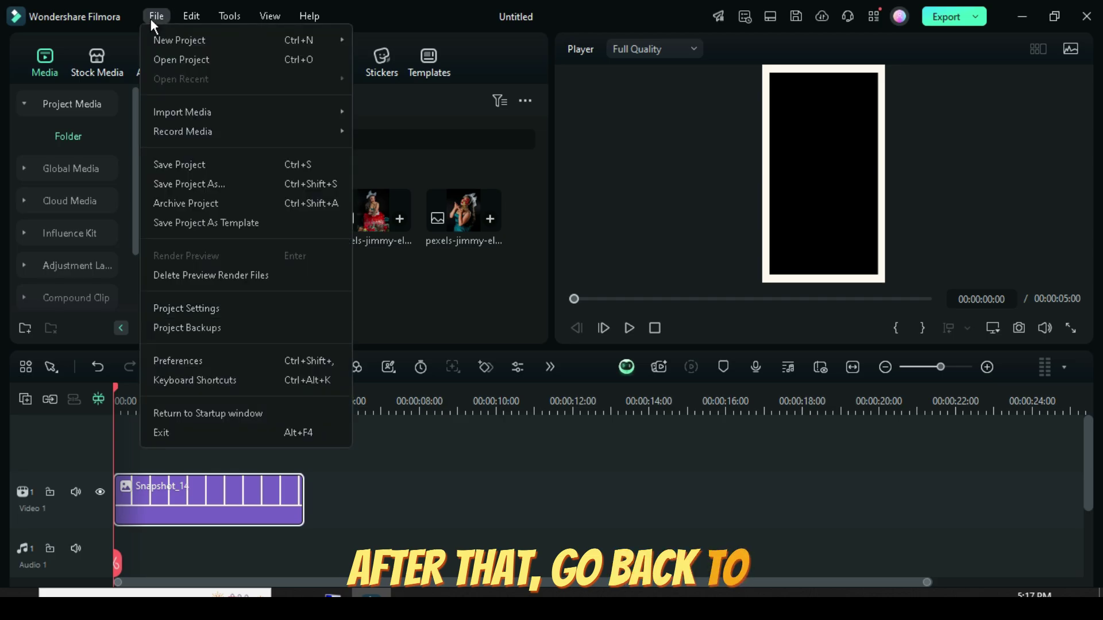
pyautogui.click(163, 308)
pyautogui.click(521, 178)
pyautogui.click(526, 212)
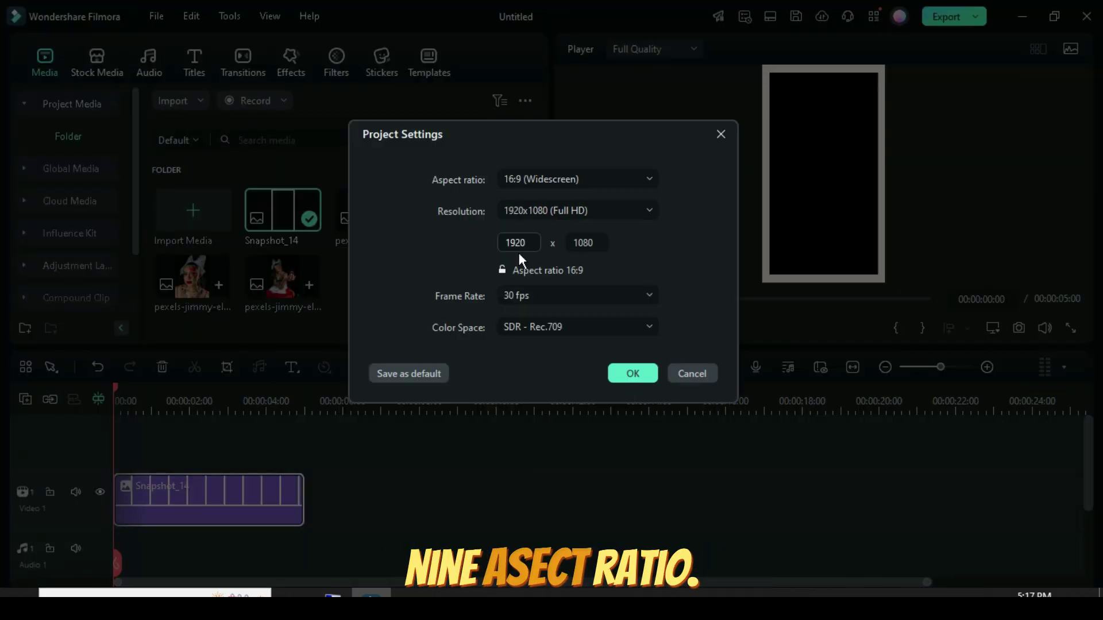
pyautogui.click(633, 375)
# Scale Snapshot_14 unlinked to 88% by 65% and add a drop shadow
pyautogui.click(218, 494)
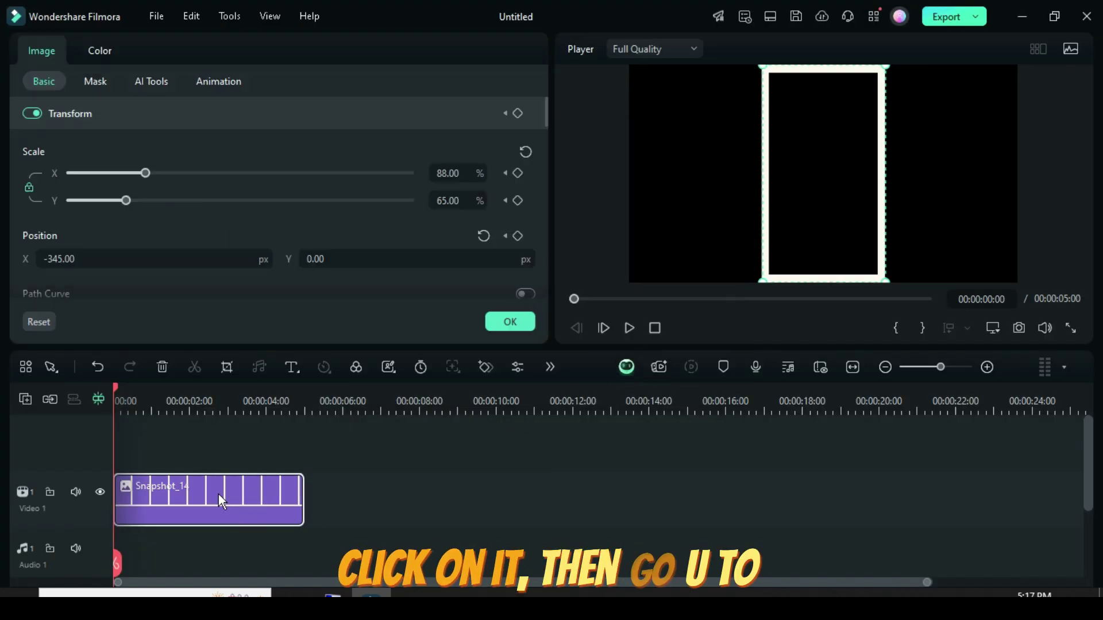
pyautogui.click(41, 193)
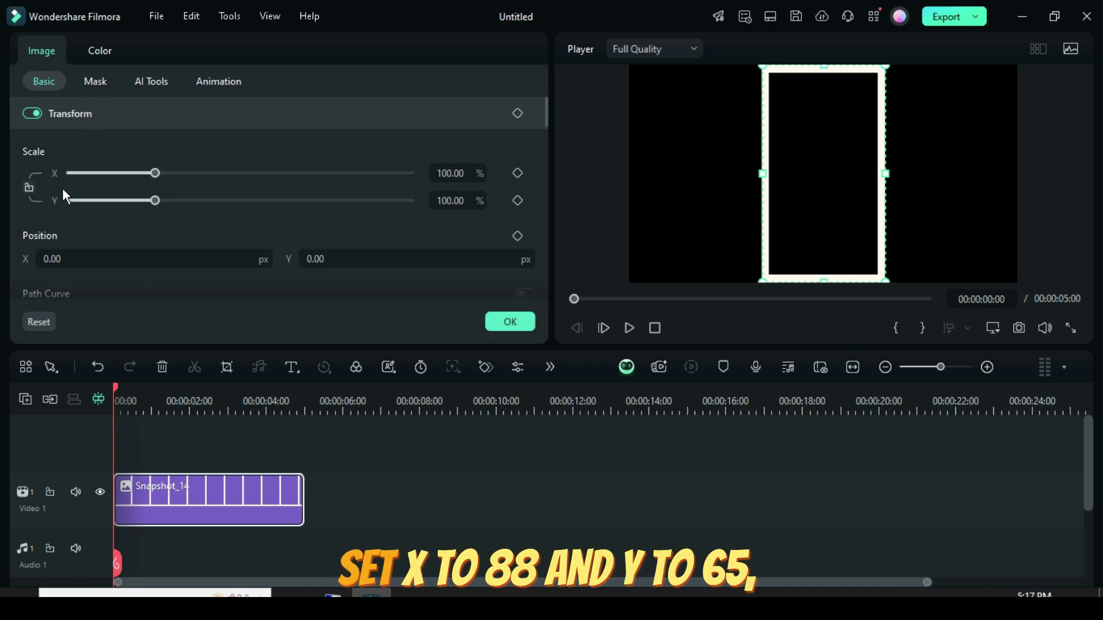
pyautogui.write('88')
pyautogui.press('Tab')
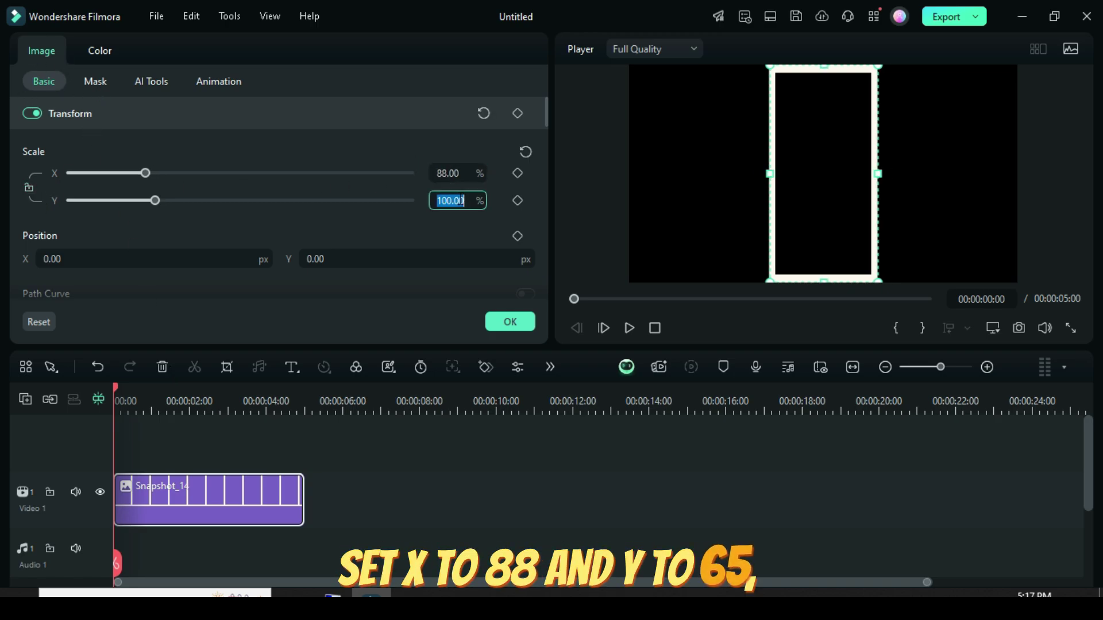
pyautogui.press('Return')
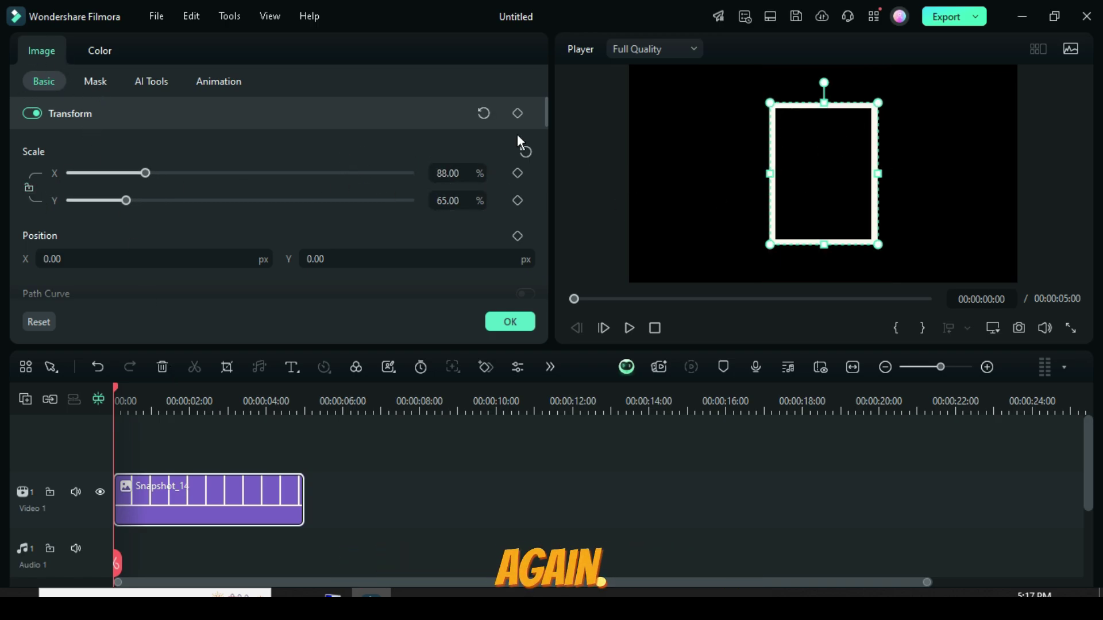
pyautogui.moveTo(545, 113); pyautogui.dragTo(440, 118)
pyautogui.click(33, 221)
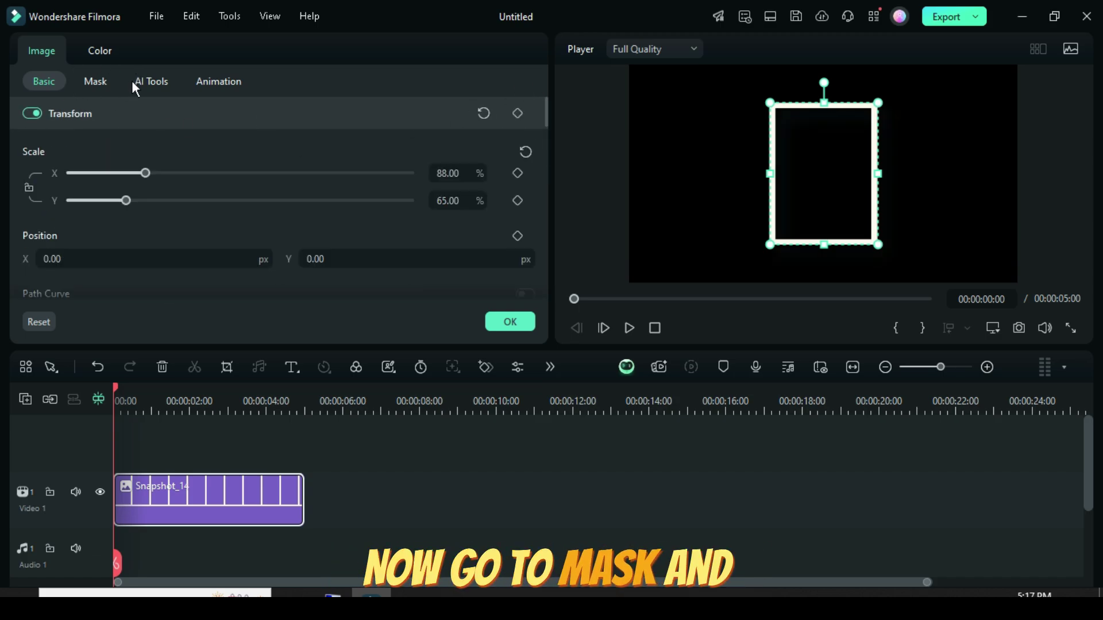
# Give the frame a line mask rotated 28.43°
pyautogui.click(94, 81)
pyautogui.click(394, 120)
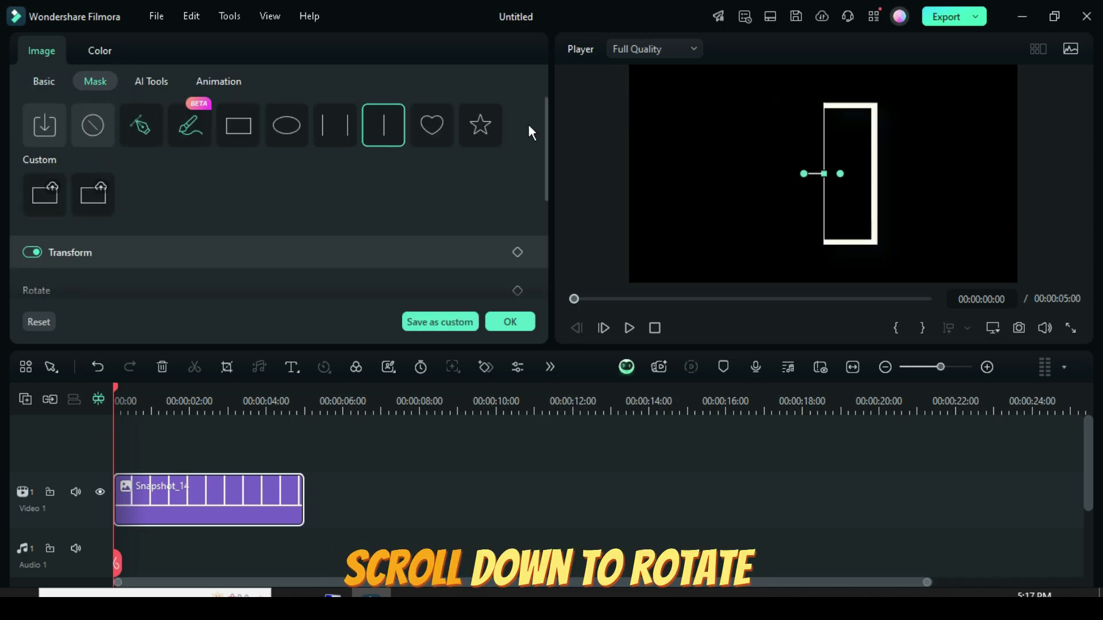
pyautogui.scroll(-5, 547, 162)
pyautogui.click(102, 178)
pyautogui.doubleClick(101, 178)
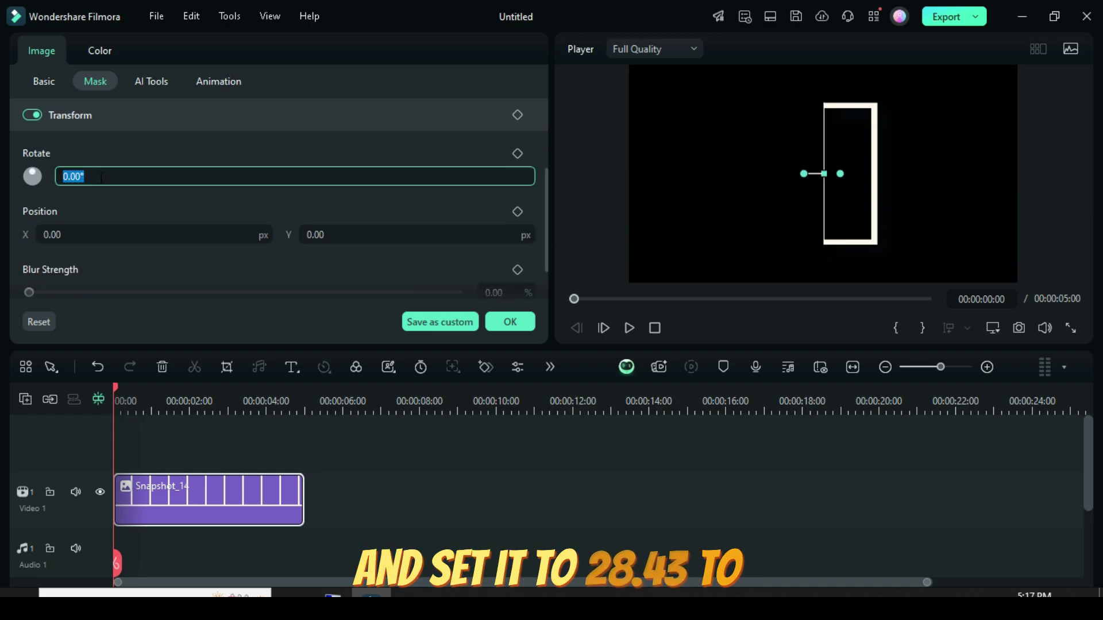
pyautogui.write('28.')
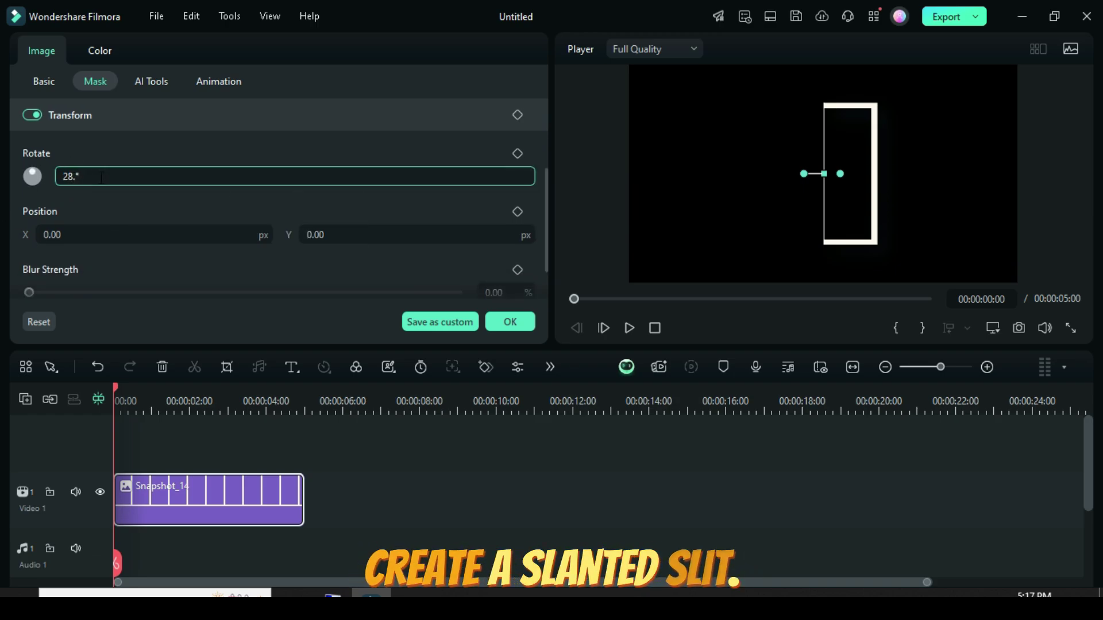
pyautogui.write('43')
pyautogui.press('Return')
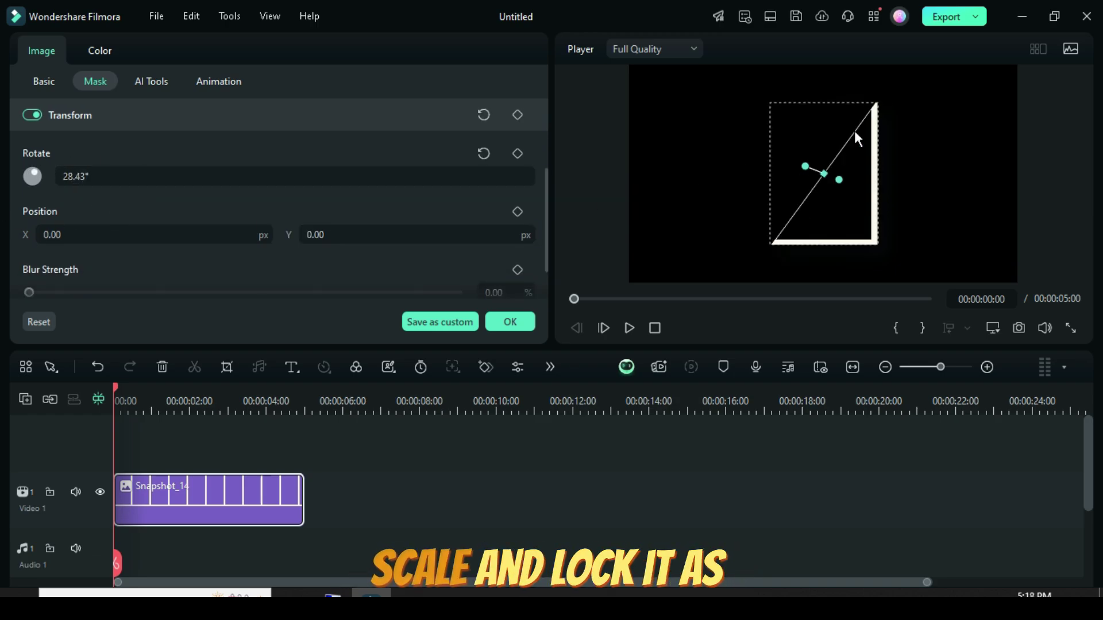
pyautogui.click(46, 86)
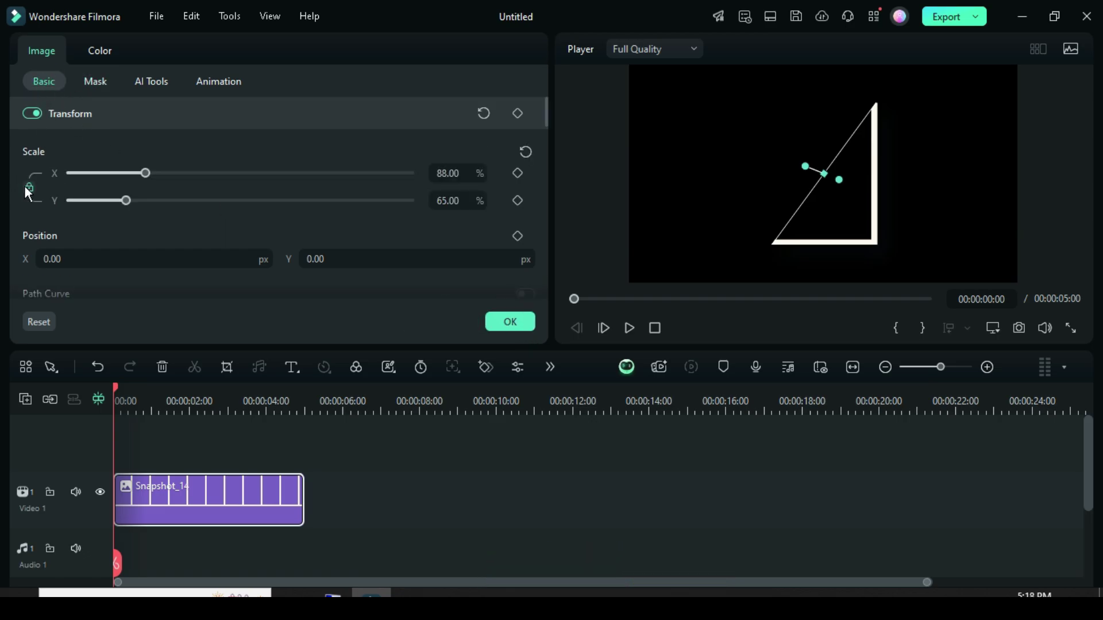
# At 00:00:01, keyframe Snapshot_14 with Position X -345 and rotation -10°
pyautogui.moveTo(115, 385); pyautogui.dragTo(153, 387)
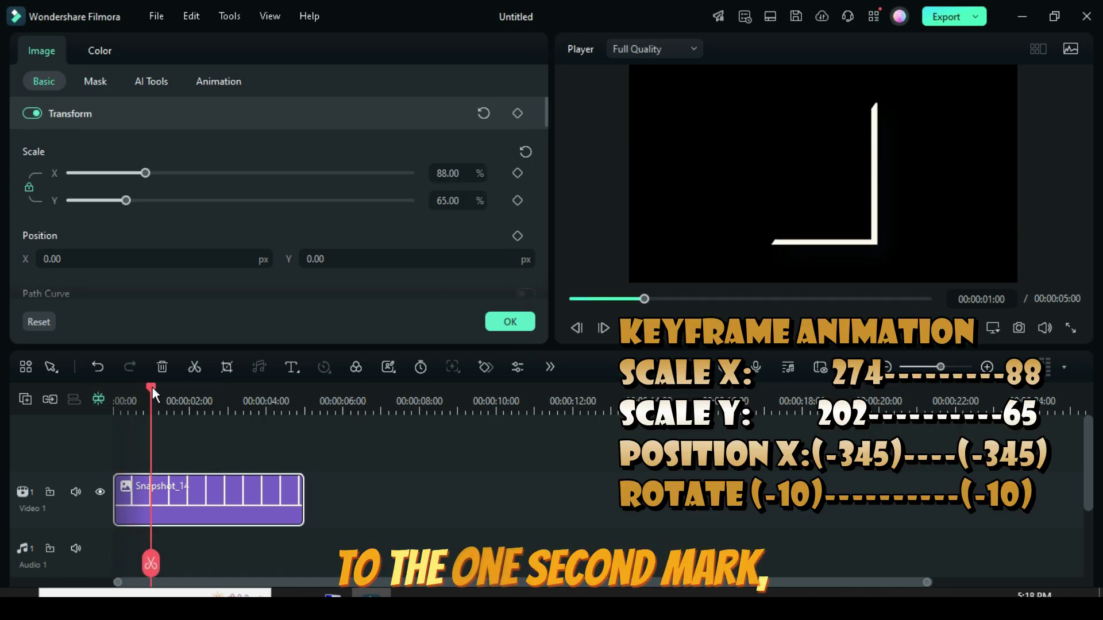
pyautogui.scroll(3, 204, 584)
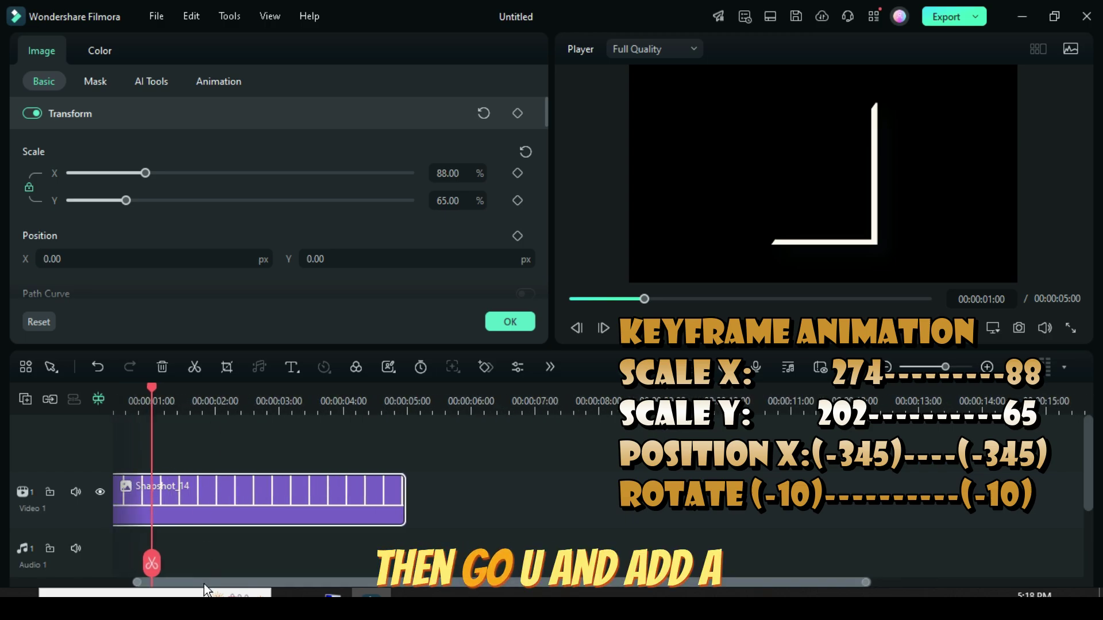
pyautogui.click(516, 113)
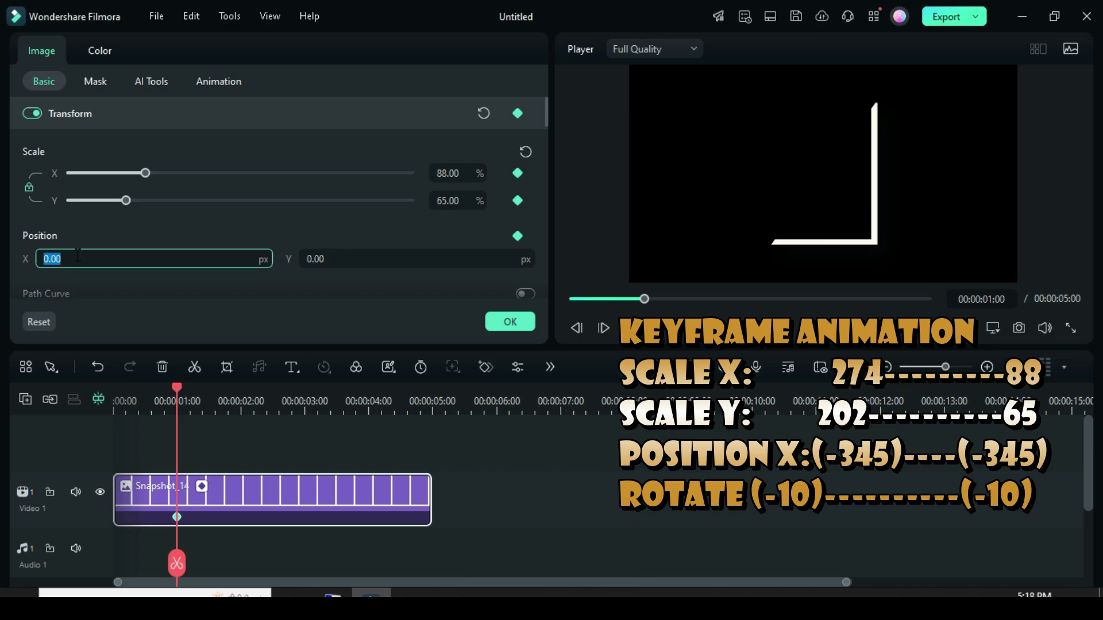
pyautogui.write('-345')
pyautogui.press('Return')
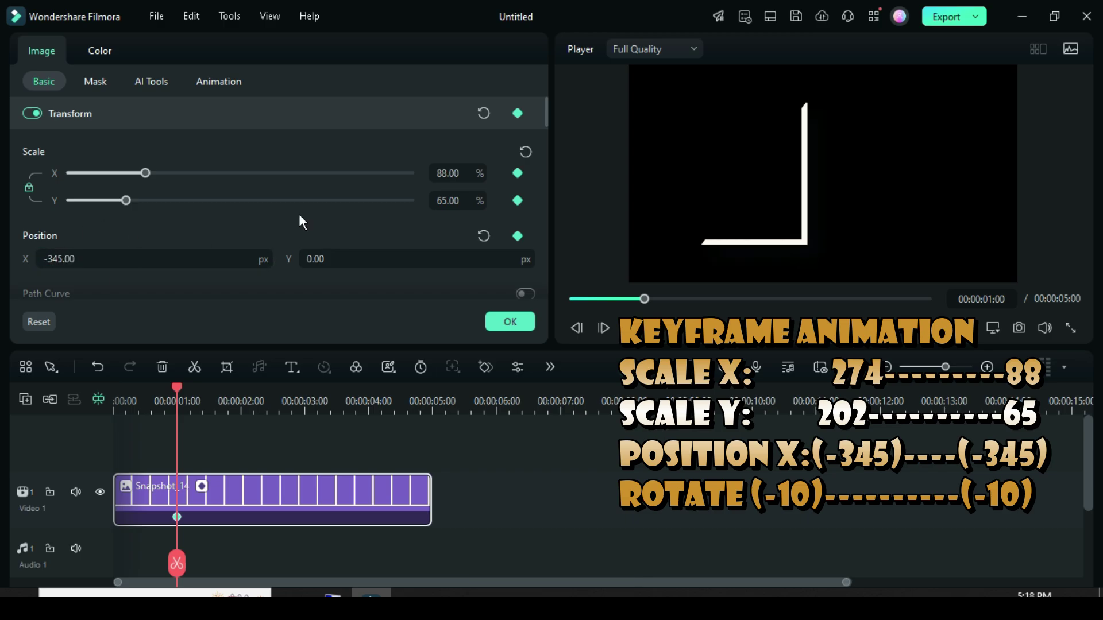
pyautogui.moveTo(547, 109); pyautogui.dragTo(544, 130)
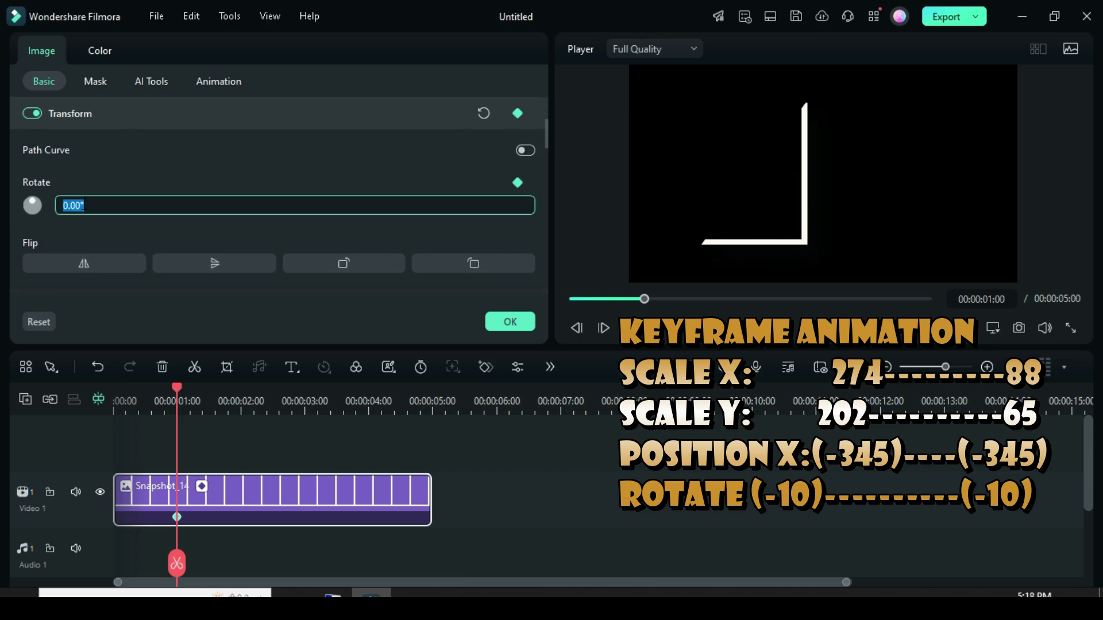
pyautogui.click(85, 204)
pyautogui.write('-10')
pyautogui.press('Return')
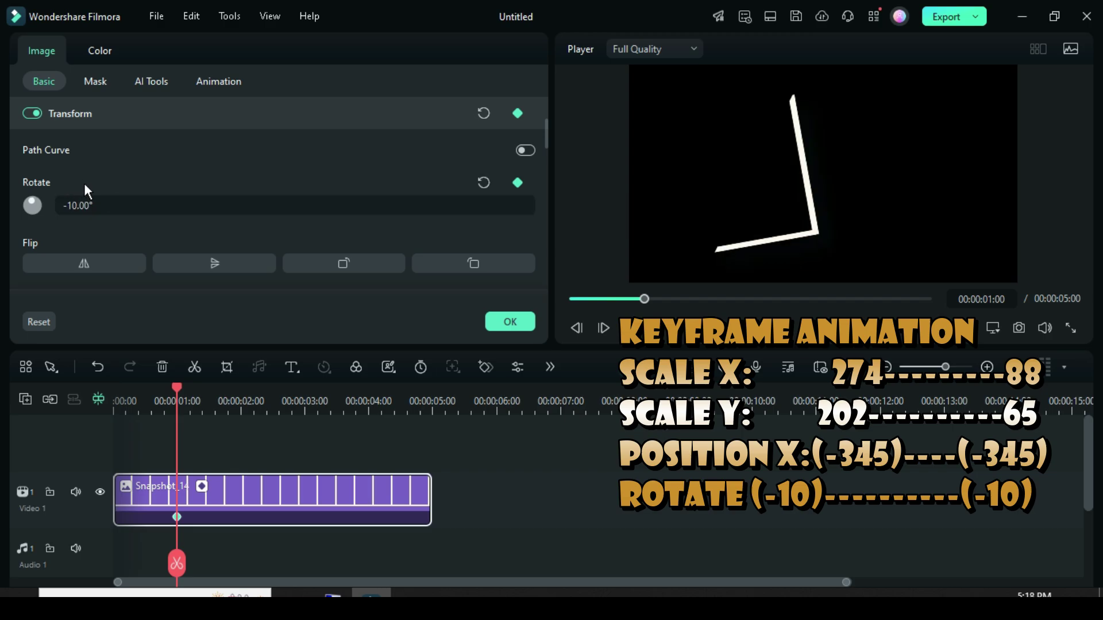
pyautogui.scroll(3, 368, 176)
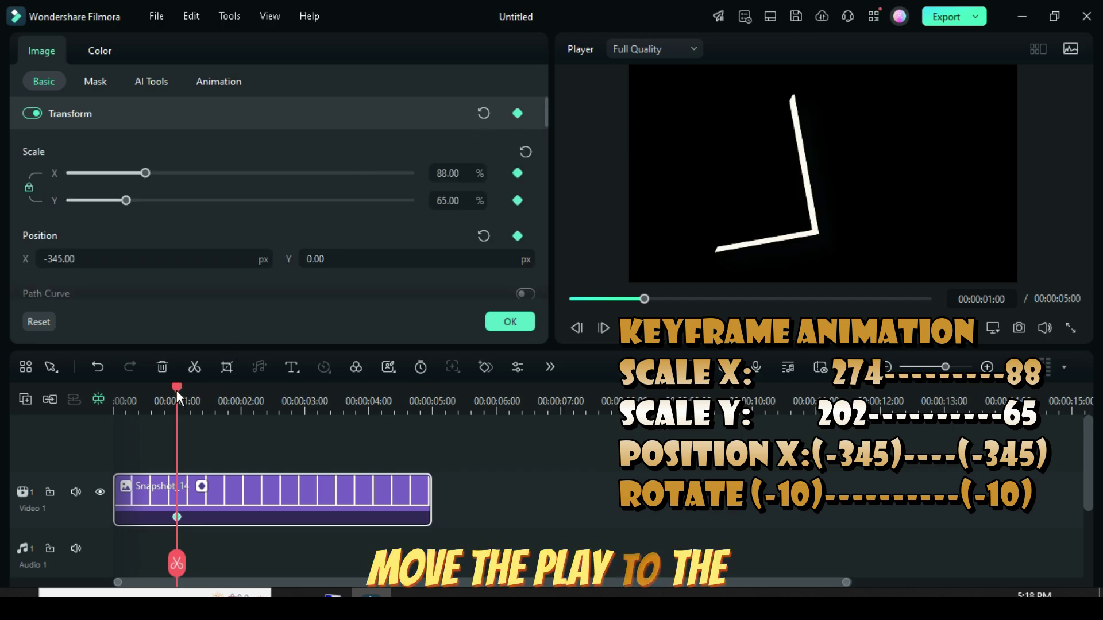
# Add a 00:00:00 keyframe scaling Snapshot_14 to 274% by 202.39%
pyautogui.moveTo(177, 390); pyautogui.dragTo(105, 395)
pyautogui.click(518, 113)
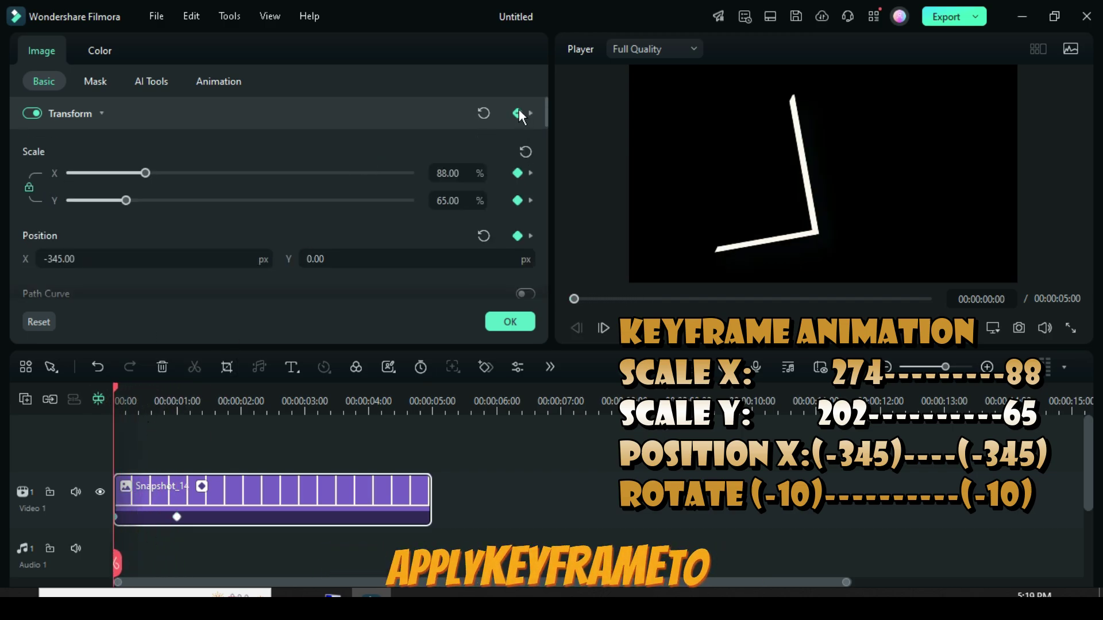
pyautogui.click(454, 173)
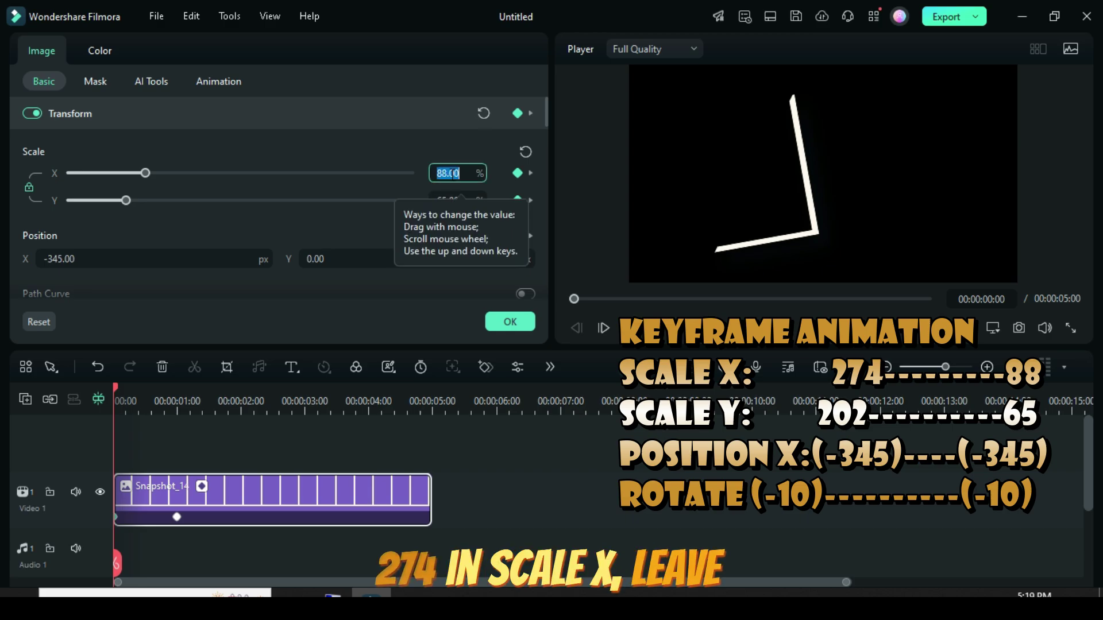
pyautogui.write('274')
pyautogui.click(401, 152)
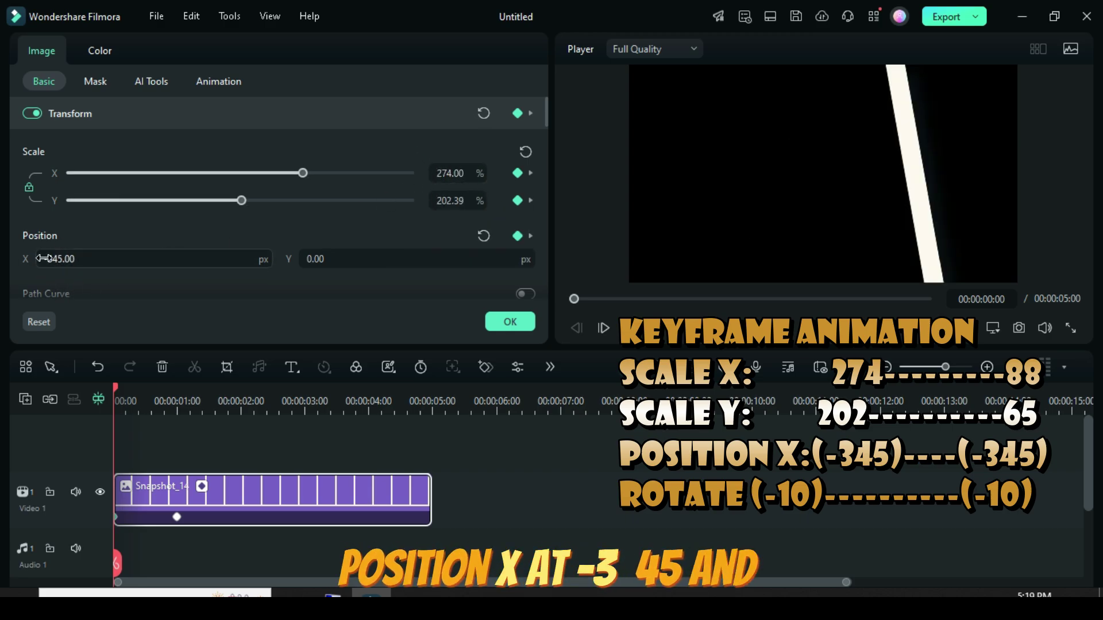
pyautogui.scroll(-3, 543, 126)
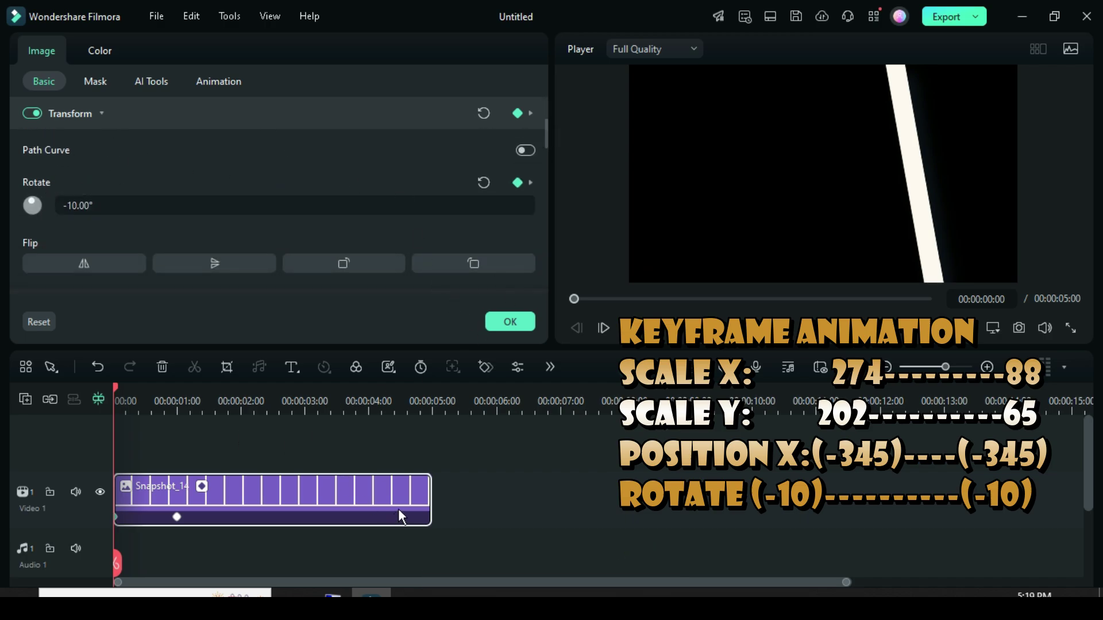
# Trim Snapshot_14 to three seconds and copy it
pyautogui.click(507, 323)
pyautogui.moveTo(427, 484); pyautogui.dragTo(298, 483)
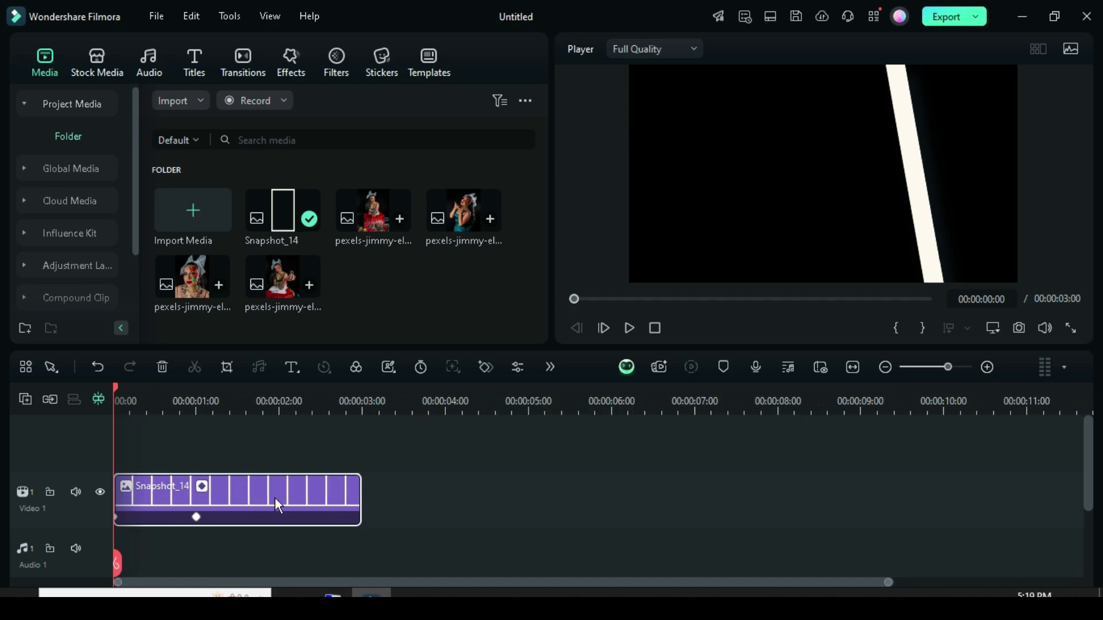
pyautogui.rightClick(274, 498)
pyautogui.click(319, 39)
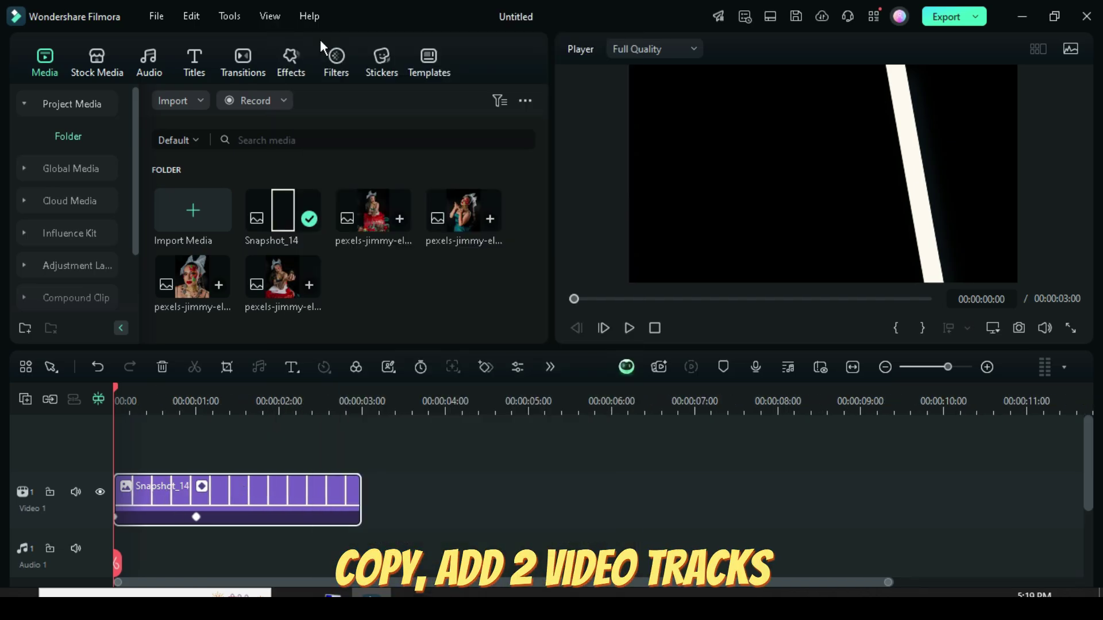
# Add new video tracks and paste the frame copy onto Video 3
pyautogui.click(25, 399)
pyautogui.click(52, 424)
pyautogui.click(25, 399)
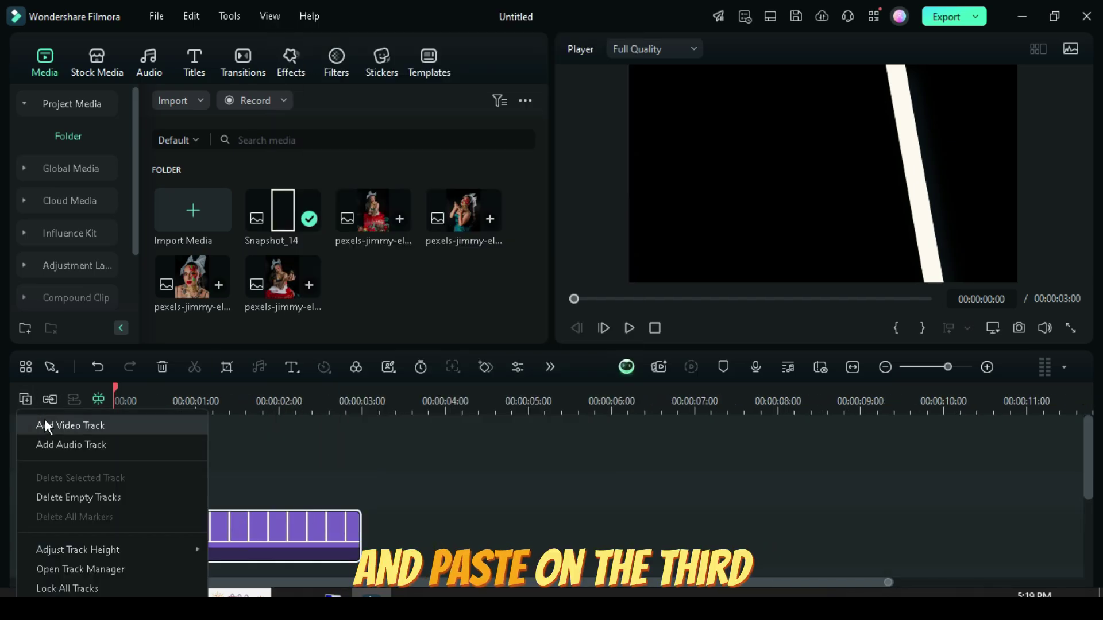
pyautogui.moveTo(172, 549)
pyautogui.click(247, 552)
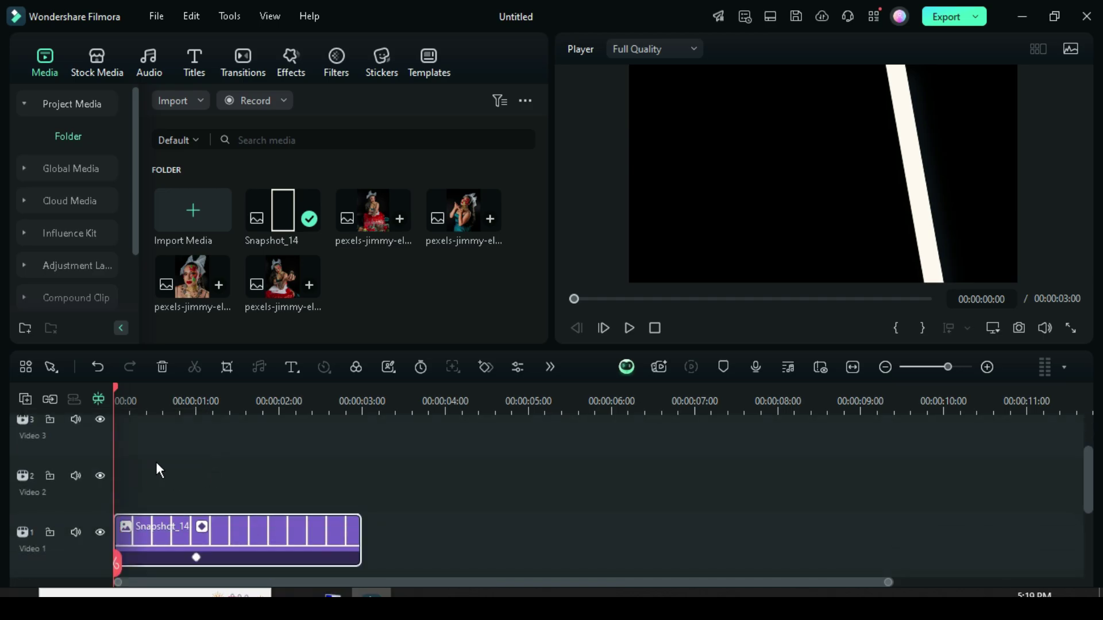
pyautogui.click(92, 452)
pyautogui.rightClick(136, 445)
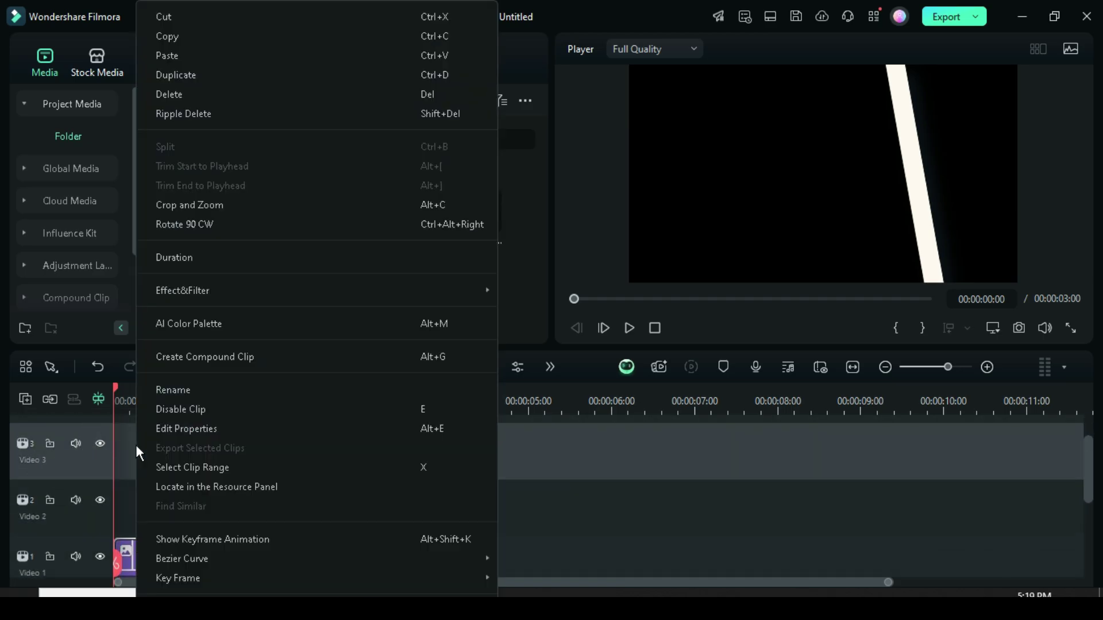
pyautogui.click(167, 55)
# Invert the Video 3 copy's mask, then preview the complete tilted frame from the start
pyautogui.doubleClick(257, 442)
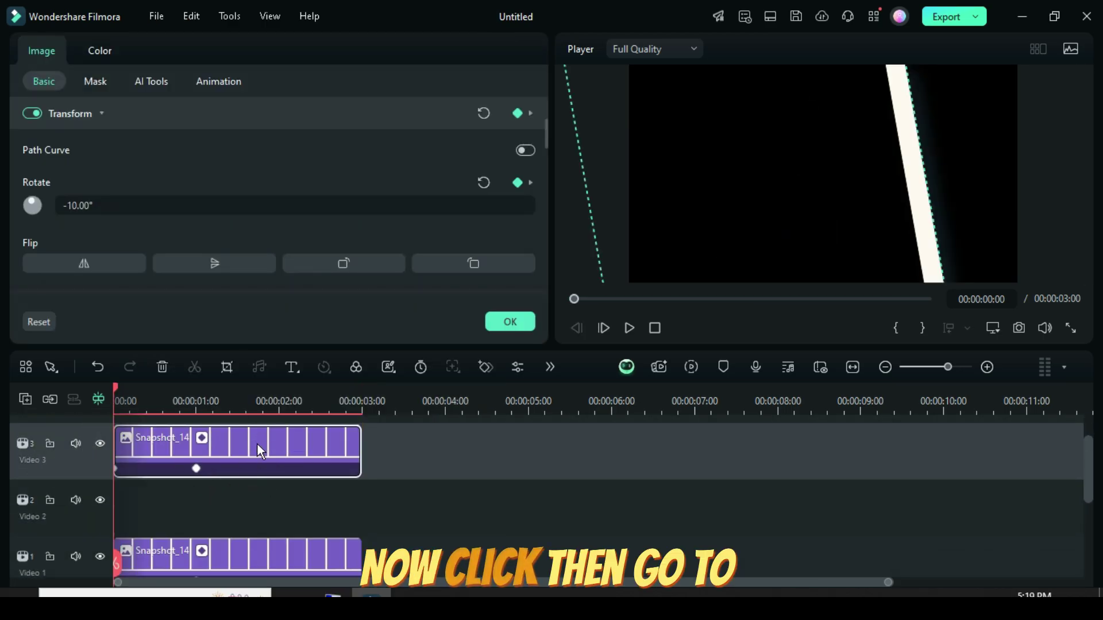
pyautogui.click(95, 81)
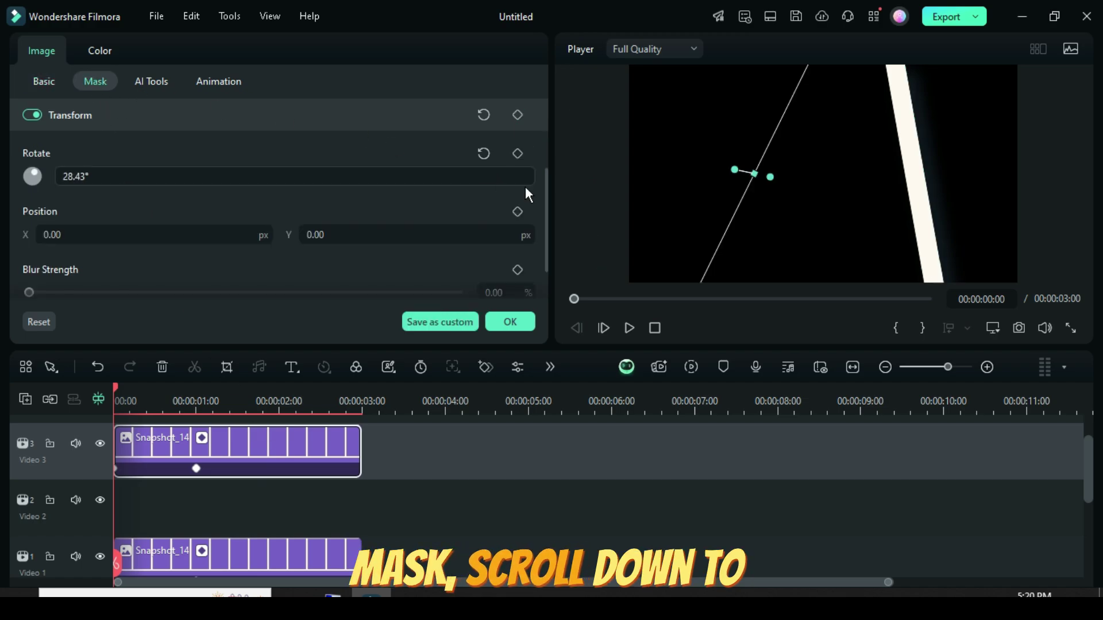
pyautogui.scroll(-2, 544, 185)
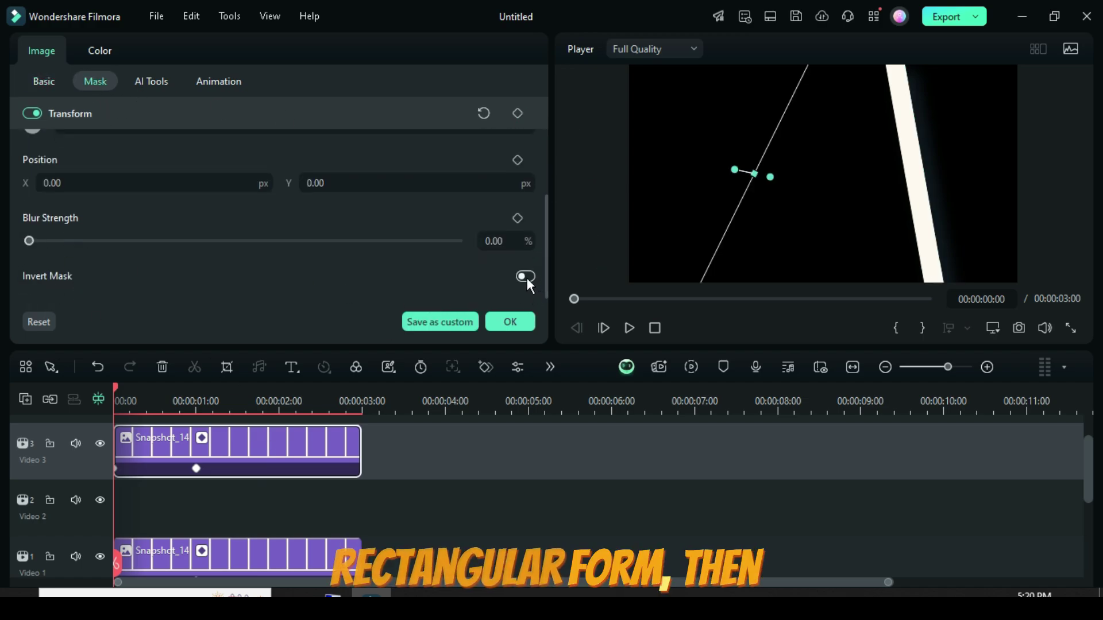
pyautogui.click(525, 277)
pyautogui.click(197, 469)
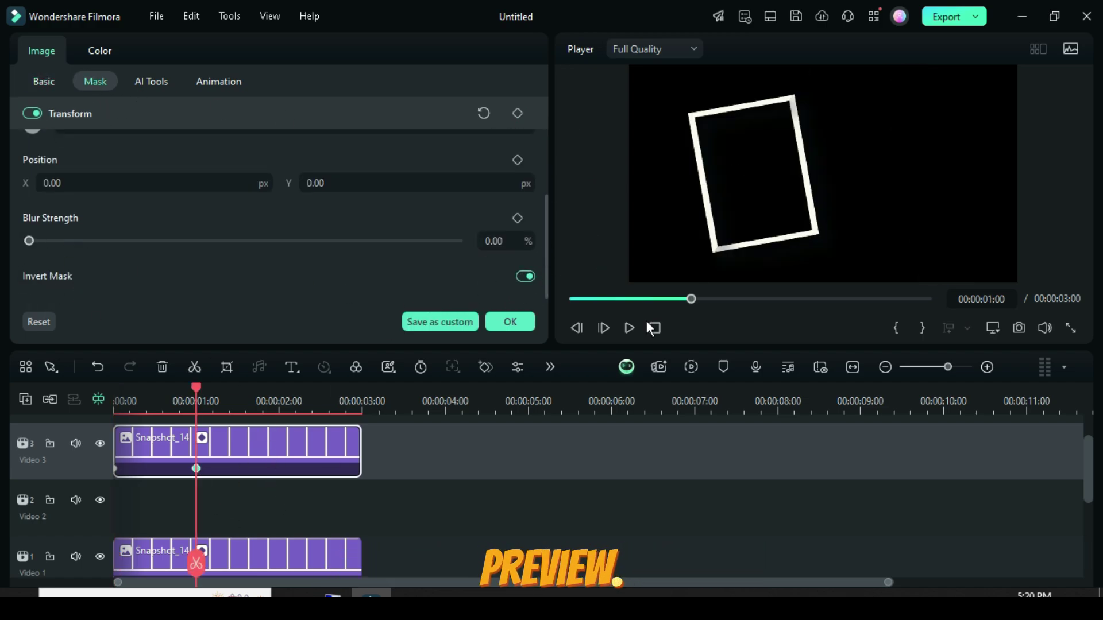
pyautogui.click(510, 322)
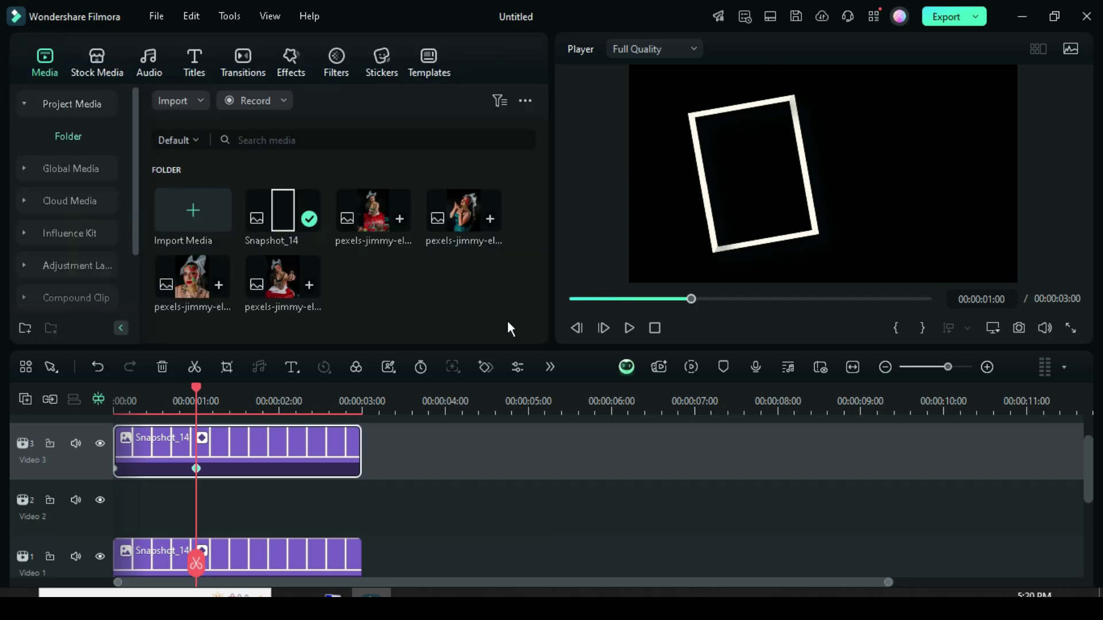
pyautogui.click(571, 300)
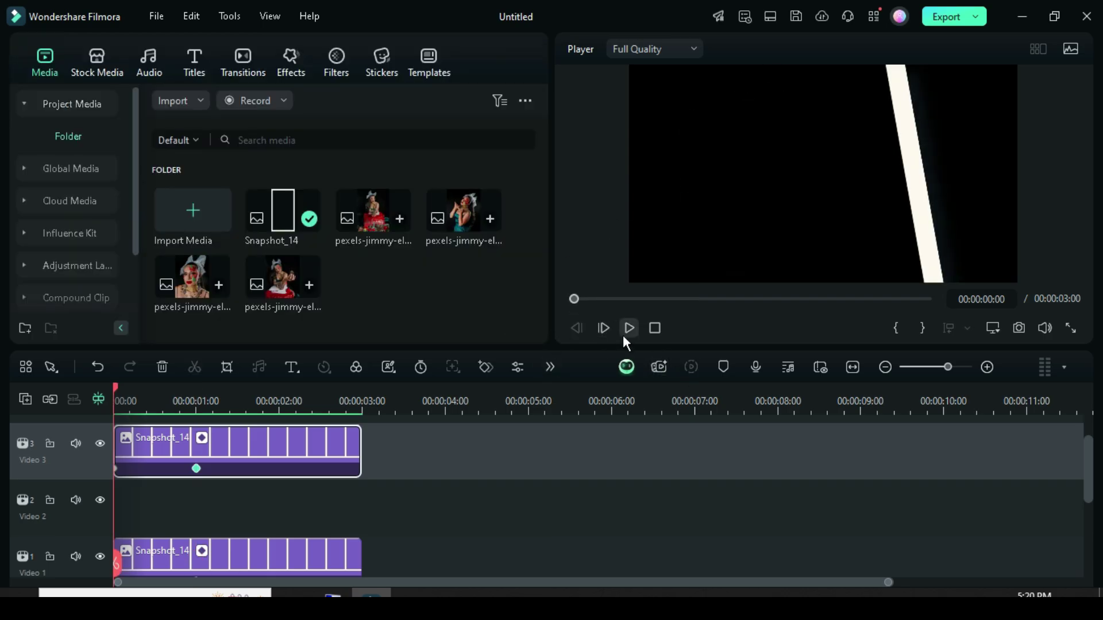
pyautogui.click(623, 334)
# Put the first pexels-jimmy photo on Video 2, trimmed to 3 seconds, and open its properties
pyautogui.click(571, 298)
pyautogui.moveTo(371, 210); pyautogui.dragTo(161, 514)
pyautogui.moveTo(524, 508); pyautogui.dragTo(361, 504)
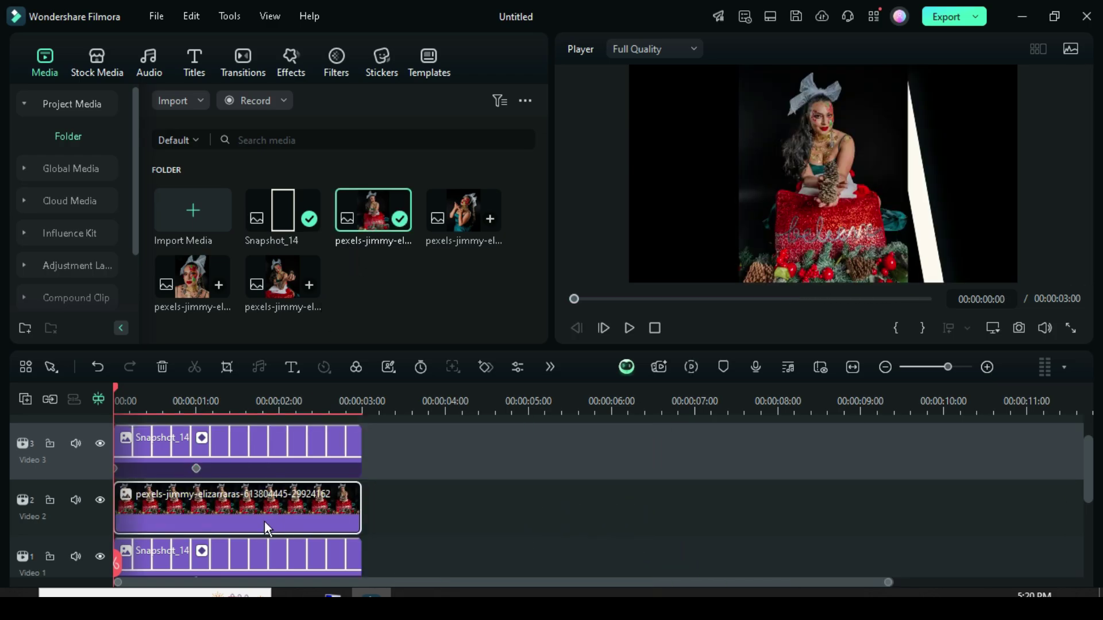
pyautogui.doubleClick(239, 501)
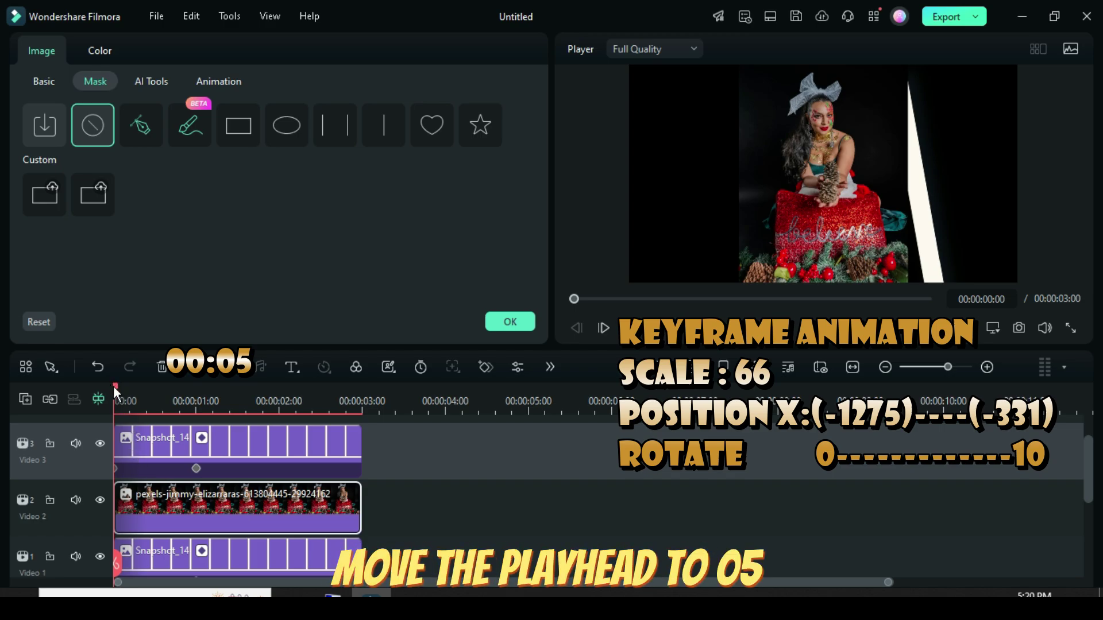
# Keyframe the photo near its start at 66% scale and Position X -1275, off-screen left
pyautogui.moveTo(115, 391); pyautogui.dragTo(132, 391)
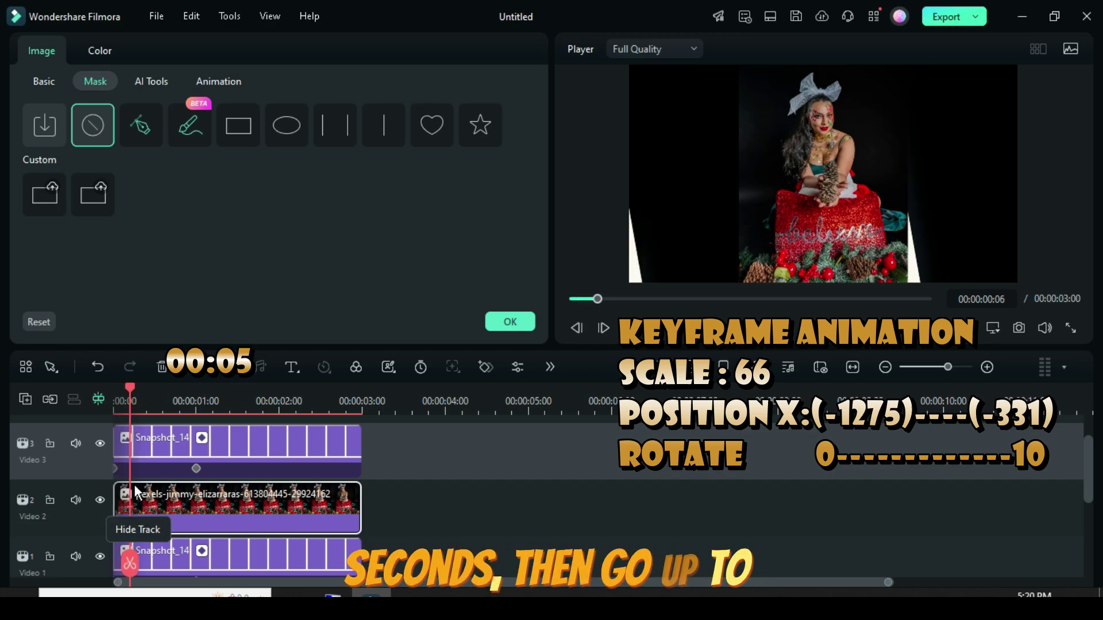
pyautogui.click(41, 81)
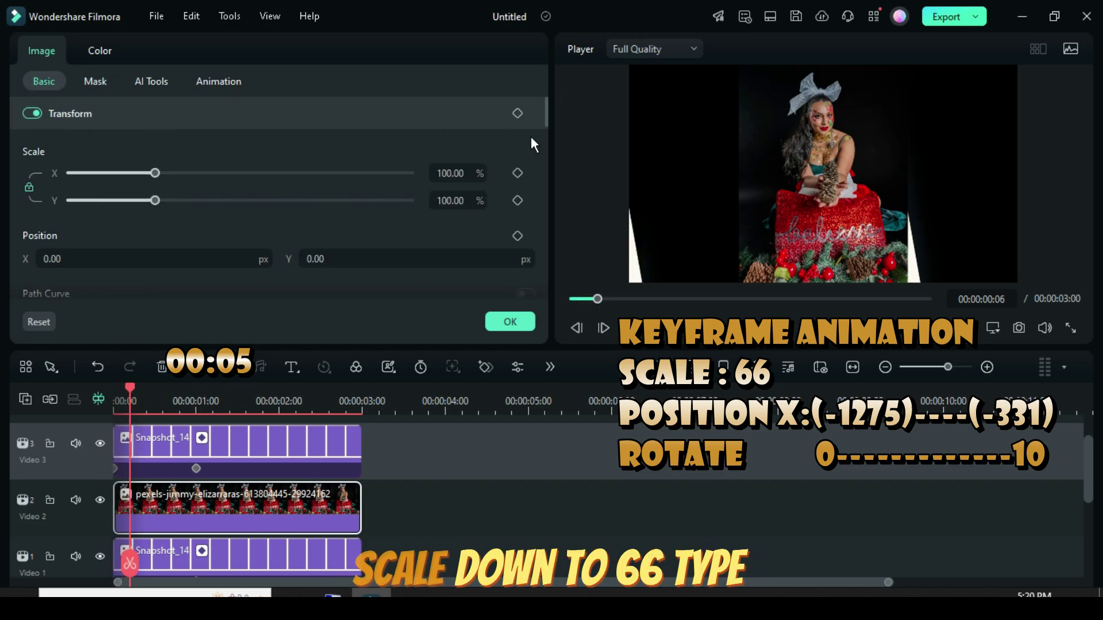
pyautogui.click(518, 112)
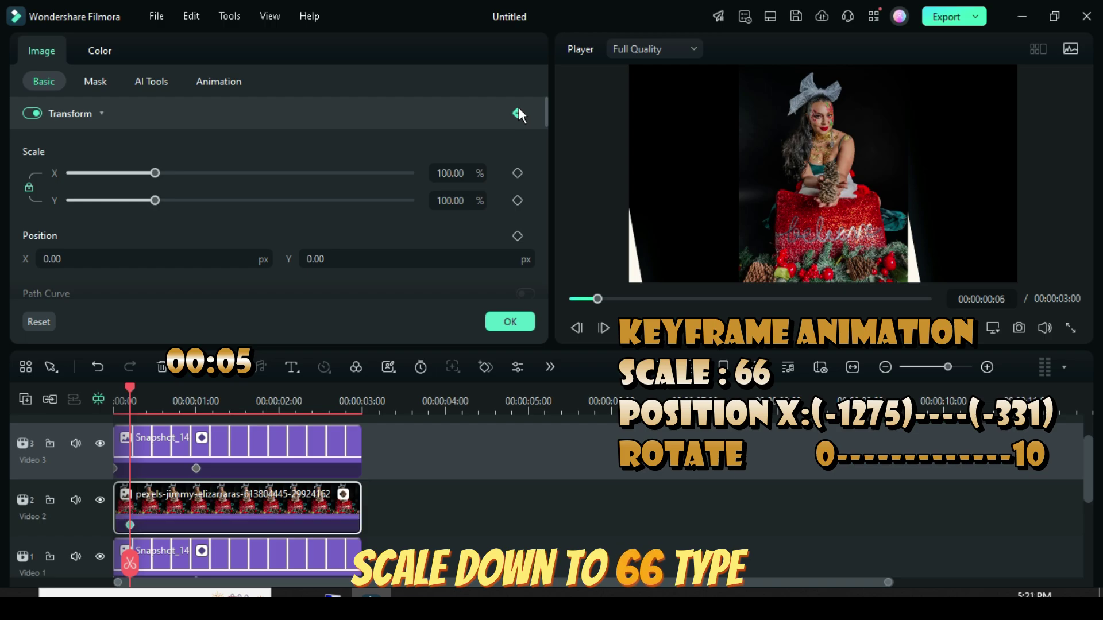
pyautogui.click(463, 171)
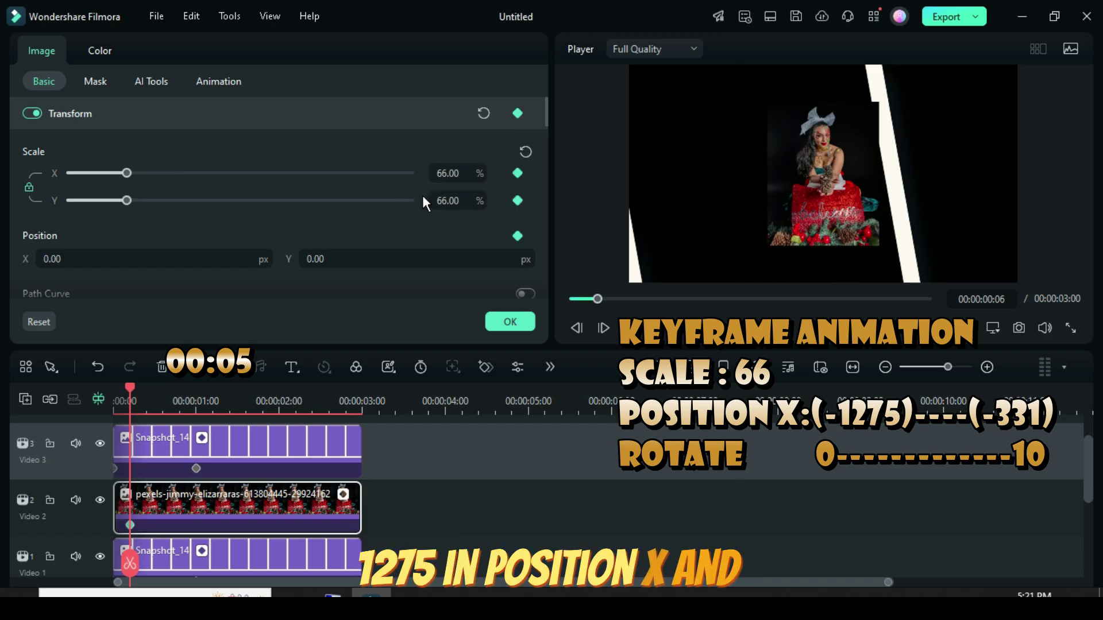
pyautogui.click(87, 259)
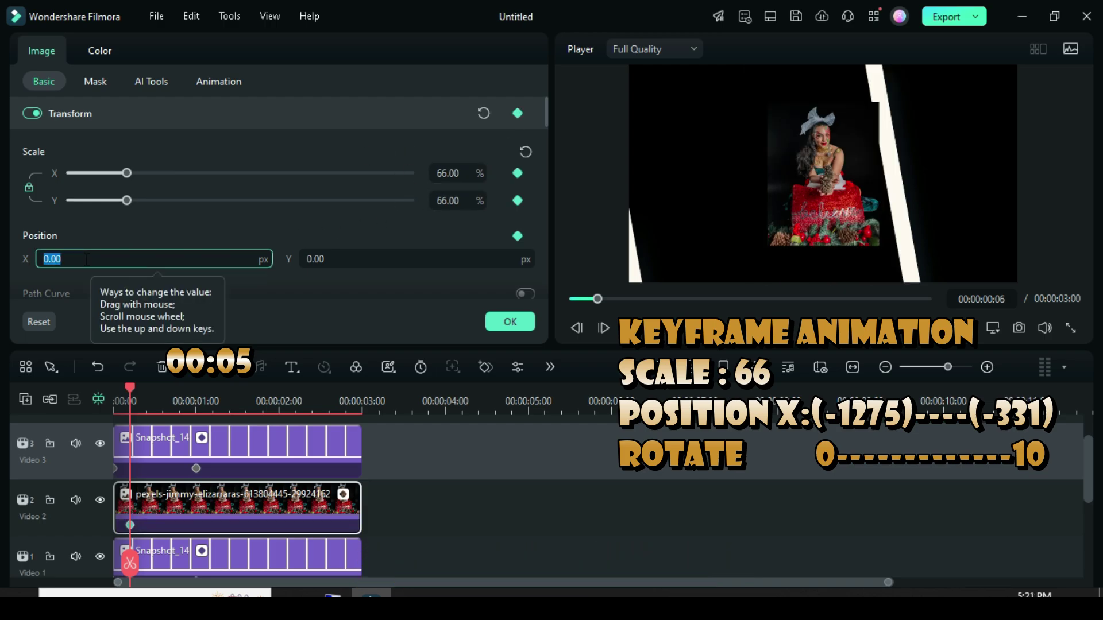
pyautogui.write('-127')
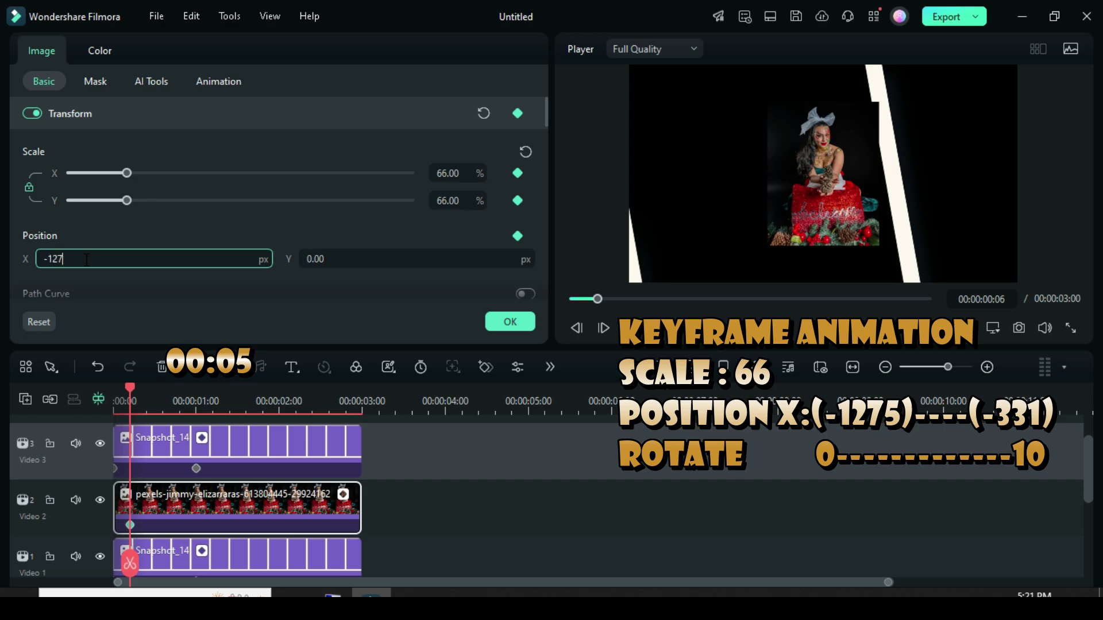
pyautogui.write('5')
pyautogui.press('Return')
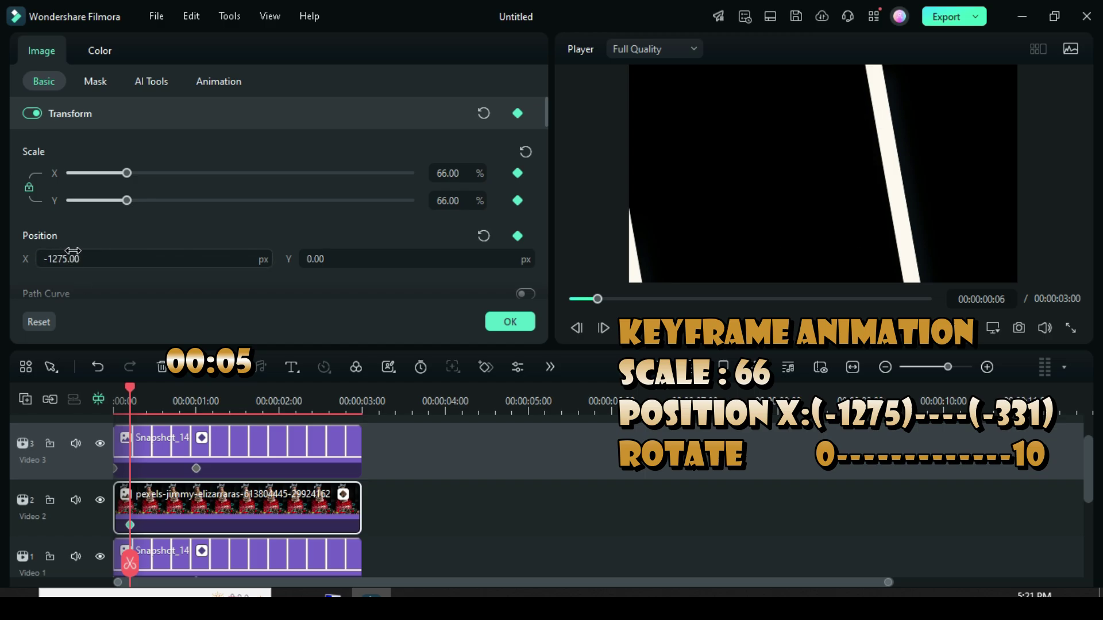
pyautogui.scroll(-2, 95, 270)
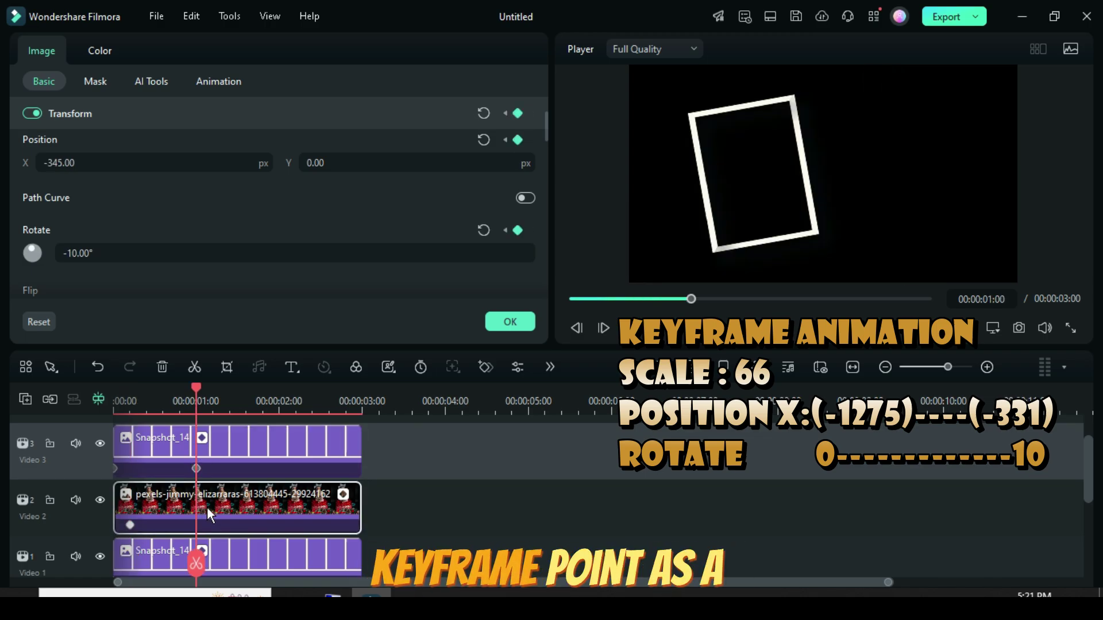
# Add a Transform keyframe at 00:00:01:00 with Position X -331 and Rotate 10°
pyautogui.click(517, 112)
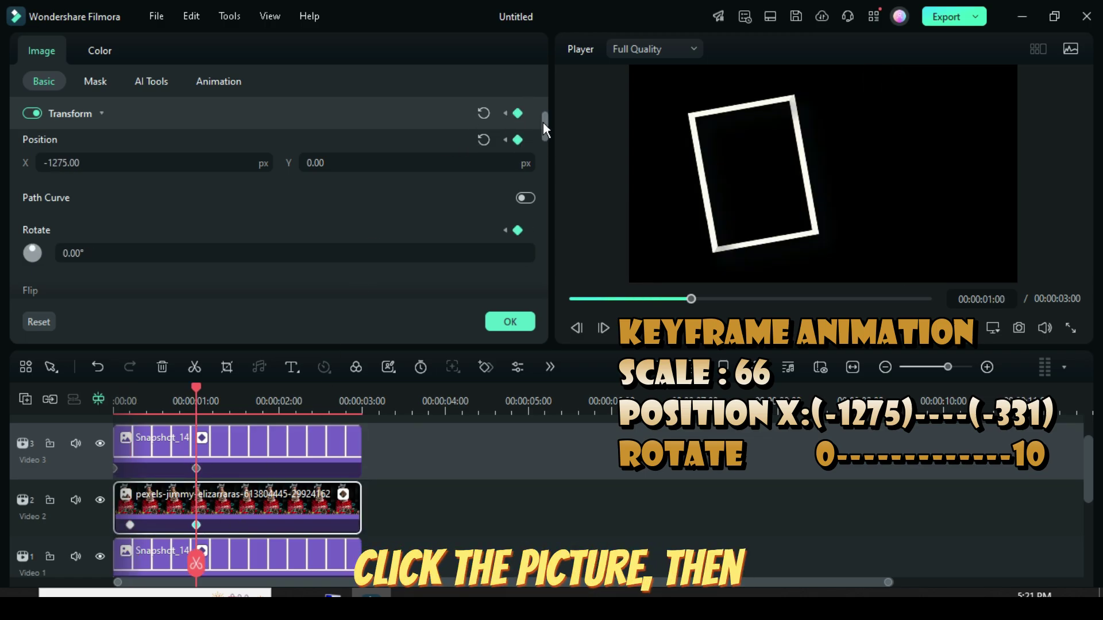
pyautogui.moveTo(543, 122); pyautogui.dragTo(547, 110)
pyautogui.scroll(-1, 167, 258)
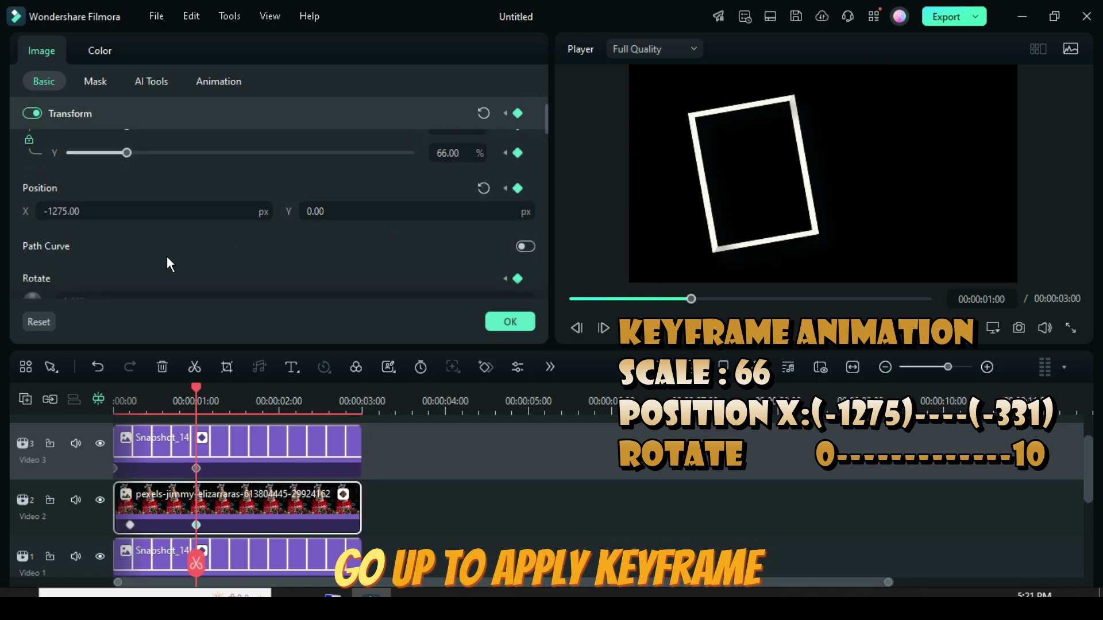
pyautogui.click(73, 206)
pyautogui.write('-3')
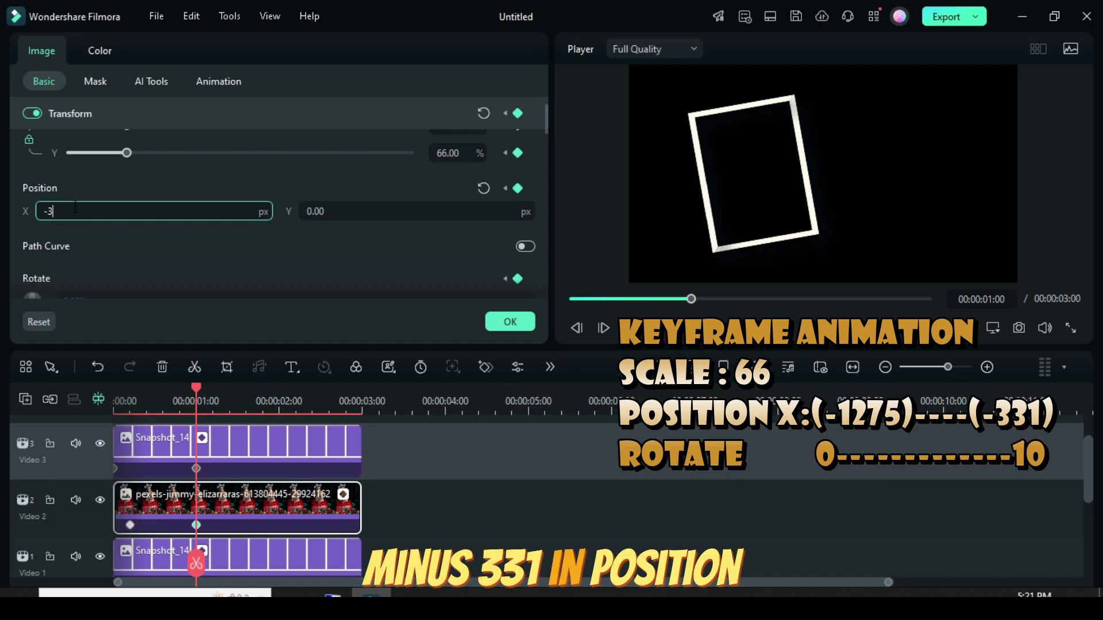
pyautogui.write('31')
pyautogui.press('Return')
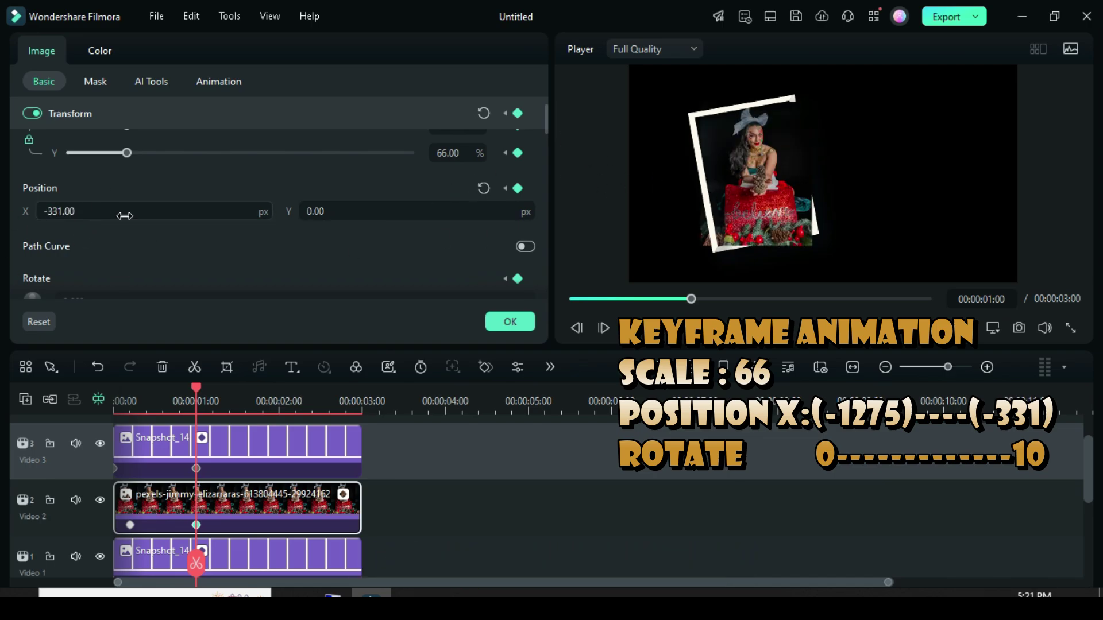
pyautogui.moveTo(544, 120); pyautogui.dragTo(544, 130)
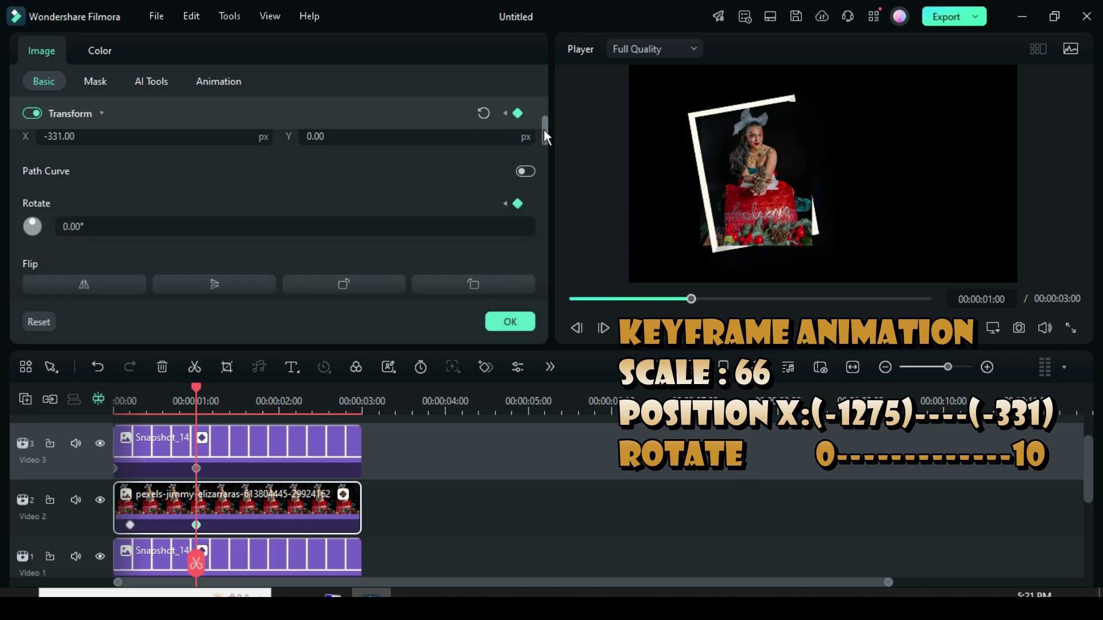
pyautogui.click(94, 233)
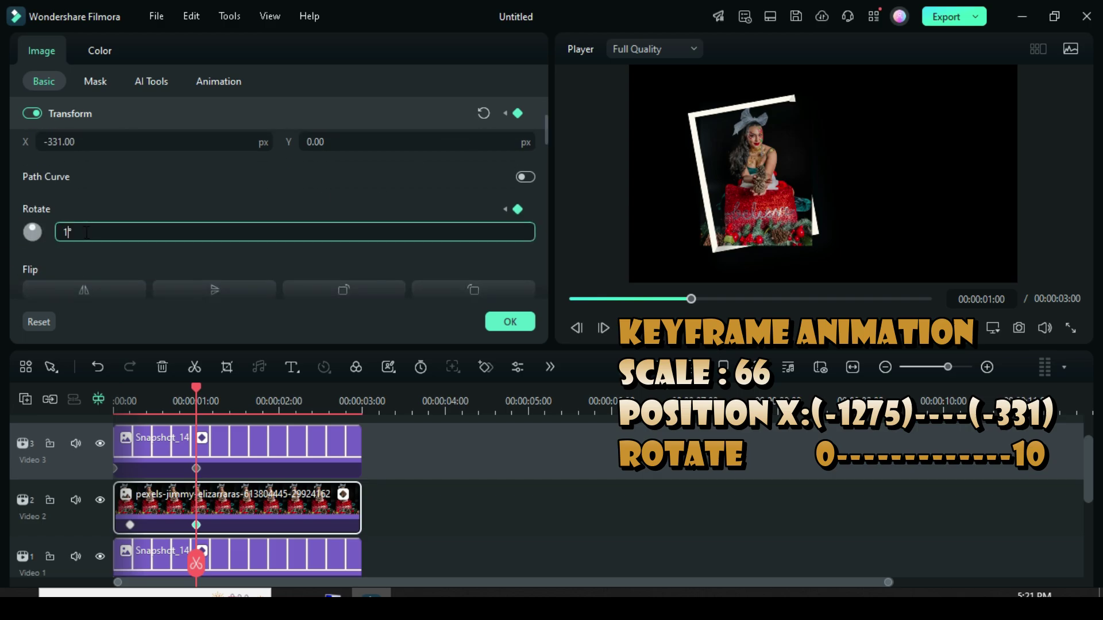
pyautogui.press('Return')
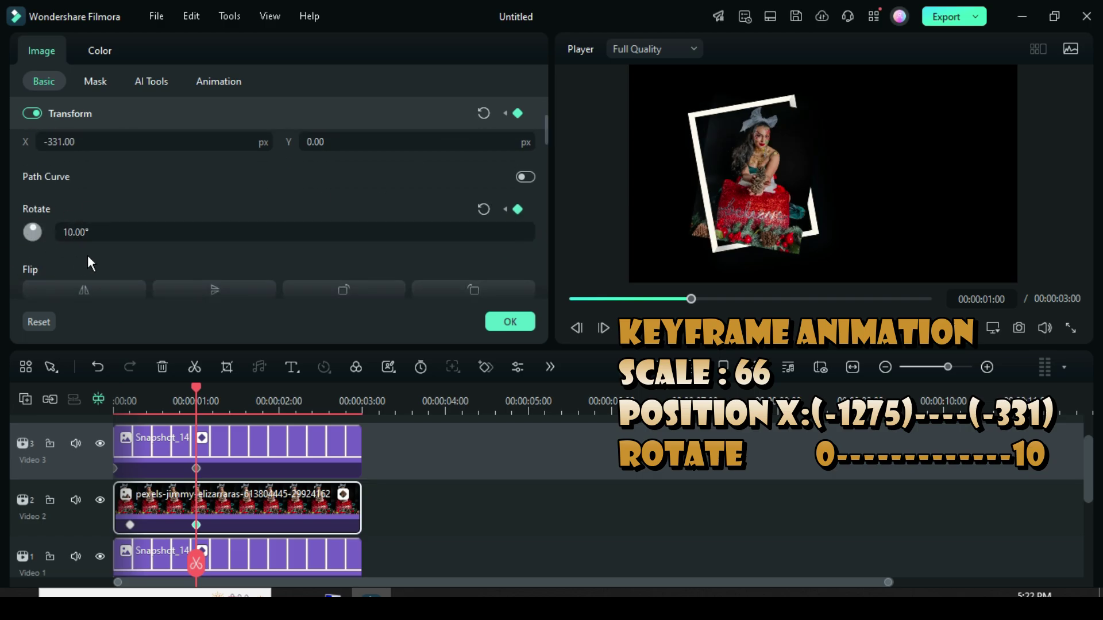
# Apply the photo settings and preview the slide-in animation from the timeline start
pyautogui.click(506, 320)
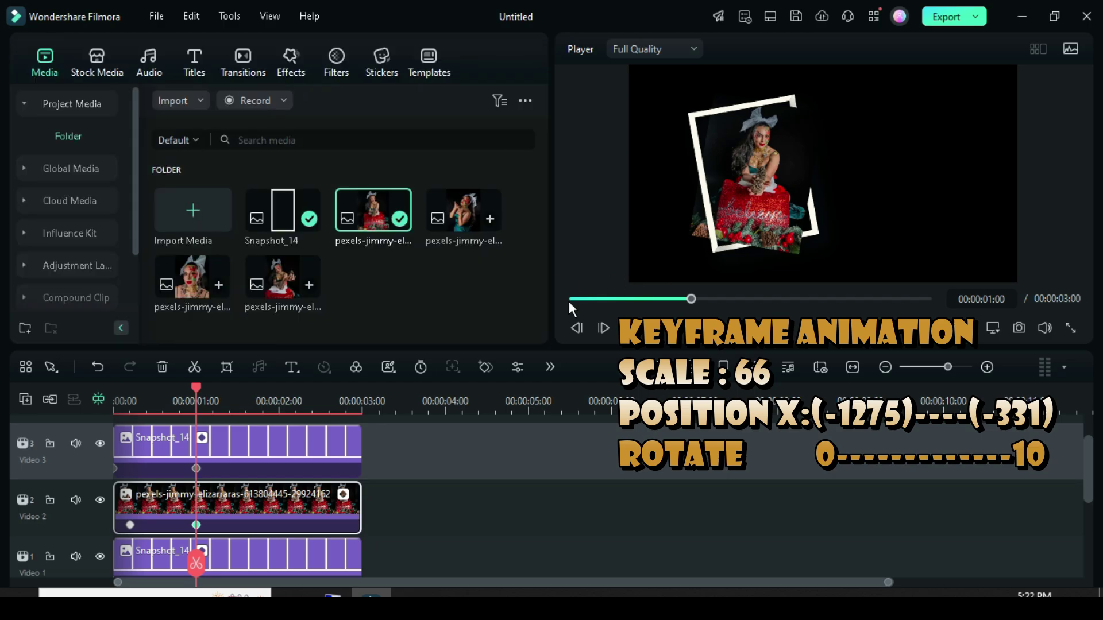
pyautogui.click(571, 299)
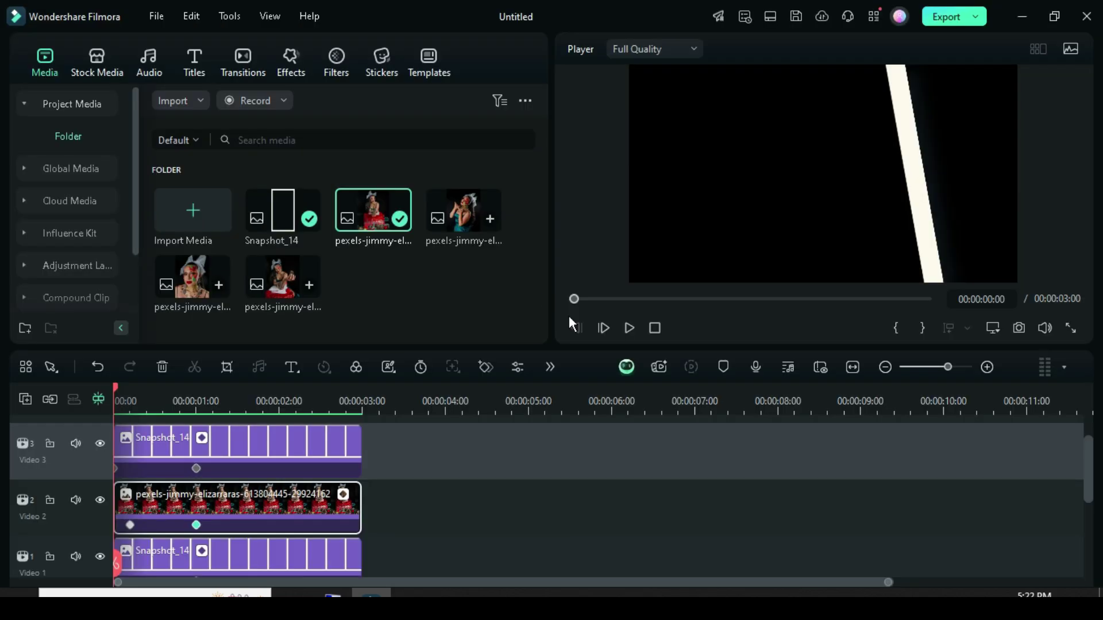
pyautogui.click(629, 328)
pyautogui.click(628, 328)
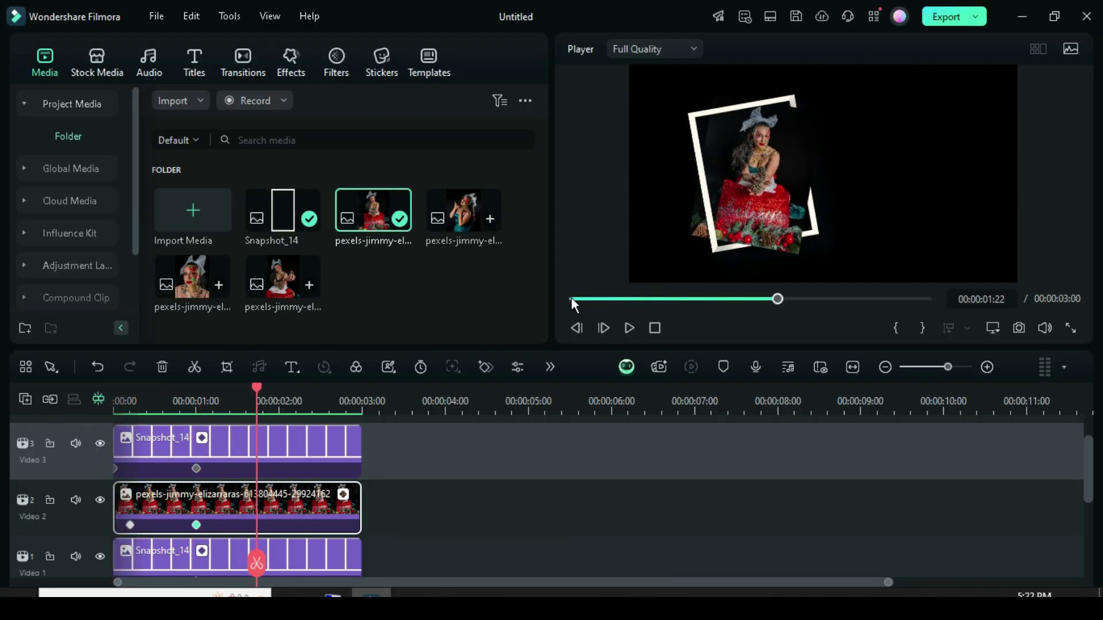
pyautogui.click(571, 298)
pyautogui.click(629, 328)
pyautogui.click(571, 299)
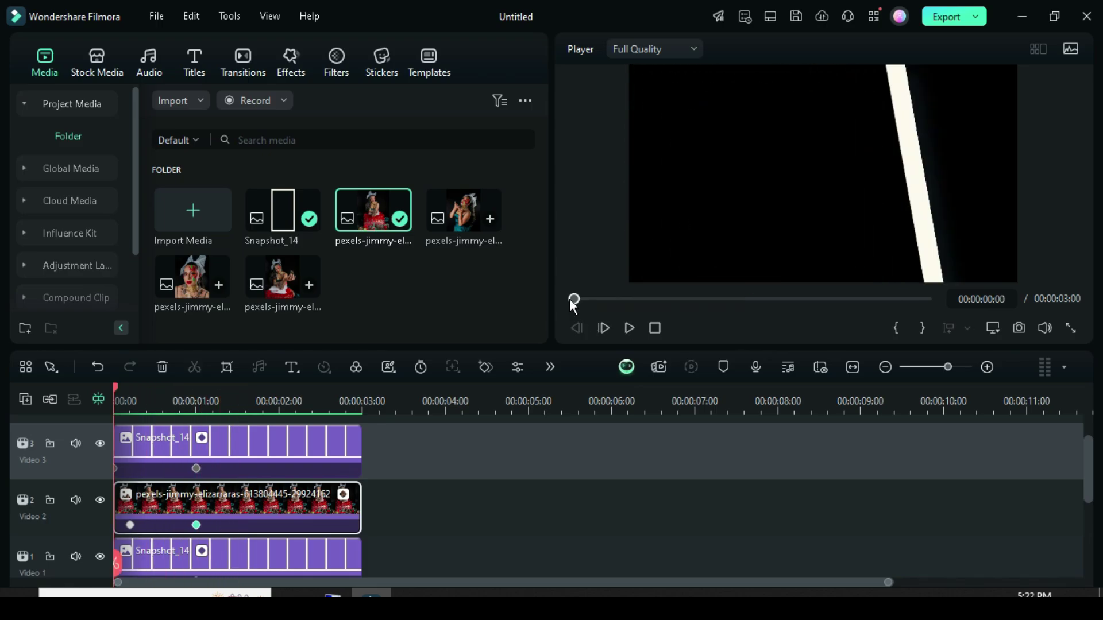
# Add an empty Video 4 track above Video 3 and select it at one second
pyautogui.click(196, 469)
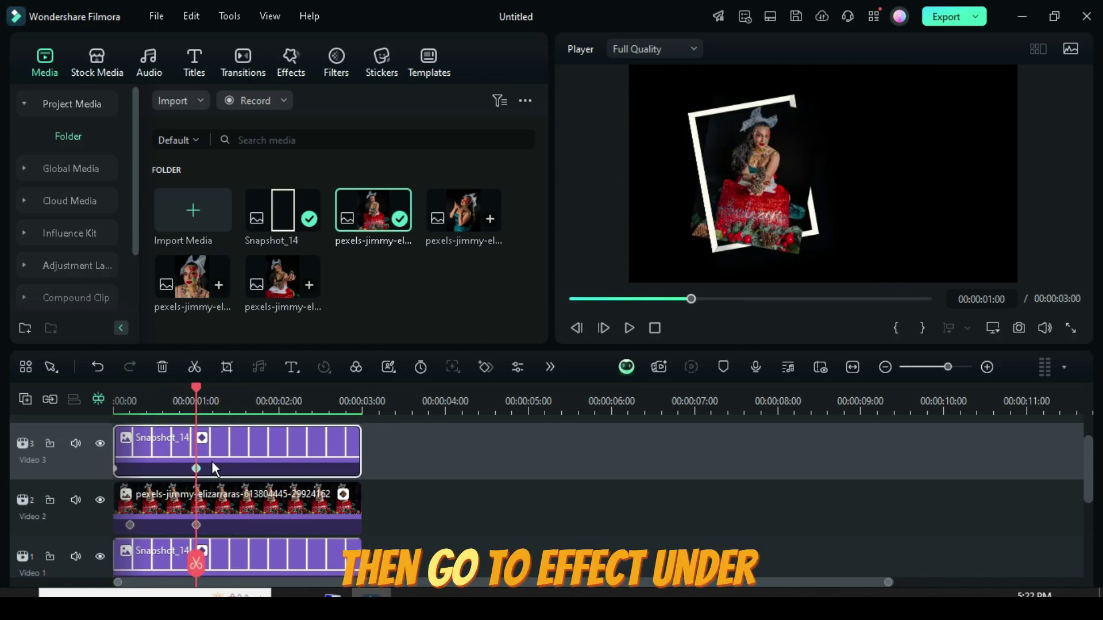
pyautogui.click(25, 398)
pyautogui.click(52, 425)
pyautogui.click(226, 474)
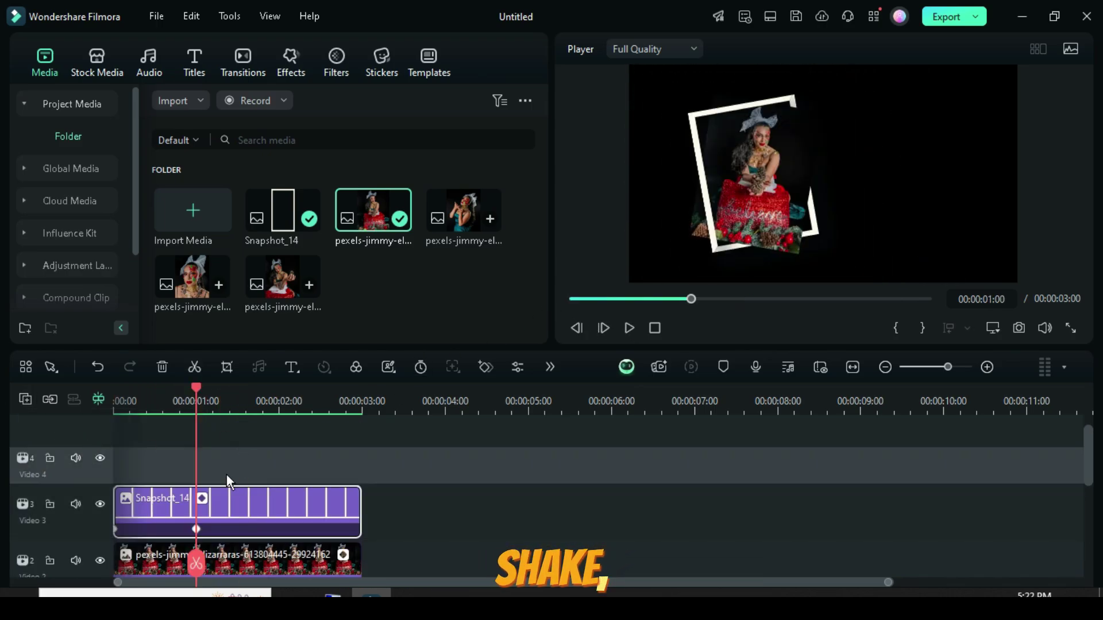
# Place the Mild shake effect on Video 4 at one second, trimmed to end at 00:00:03:00
pyautogui.click(290, 63)
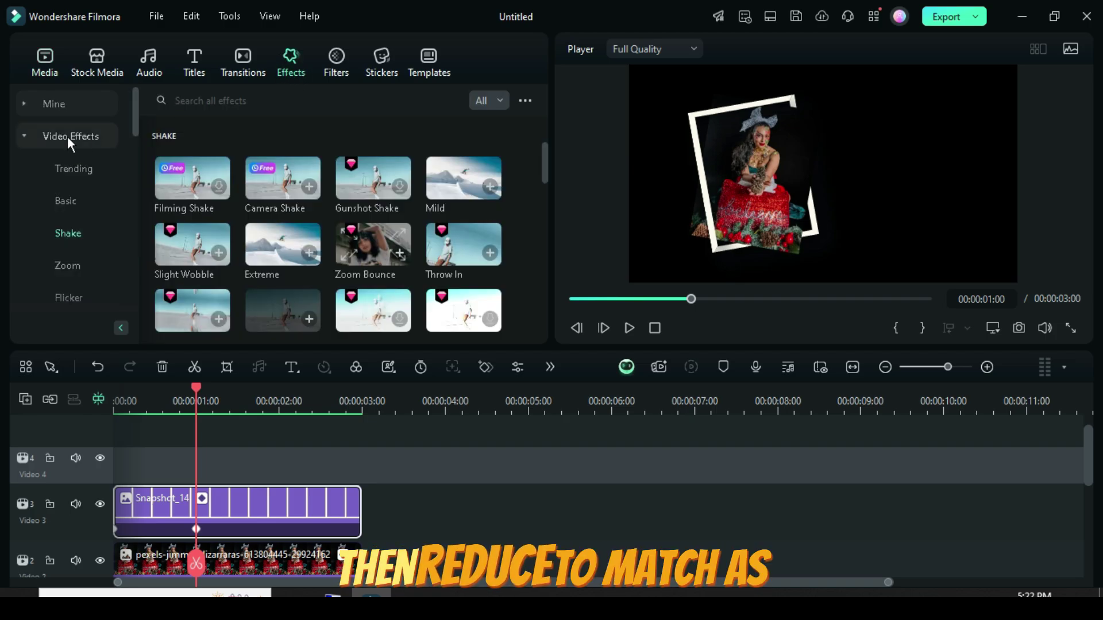
pyautogui.click(441, 183)
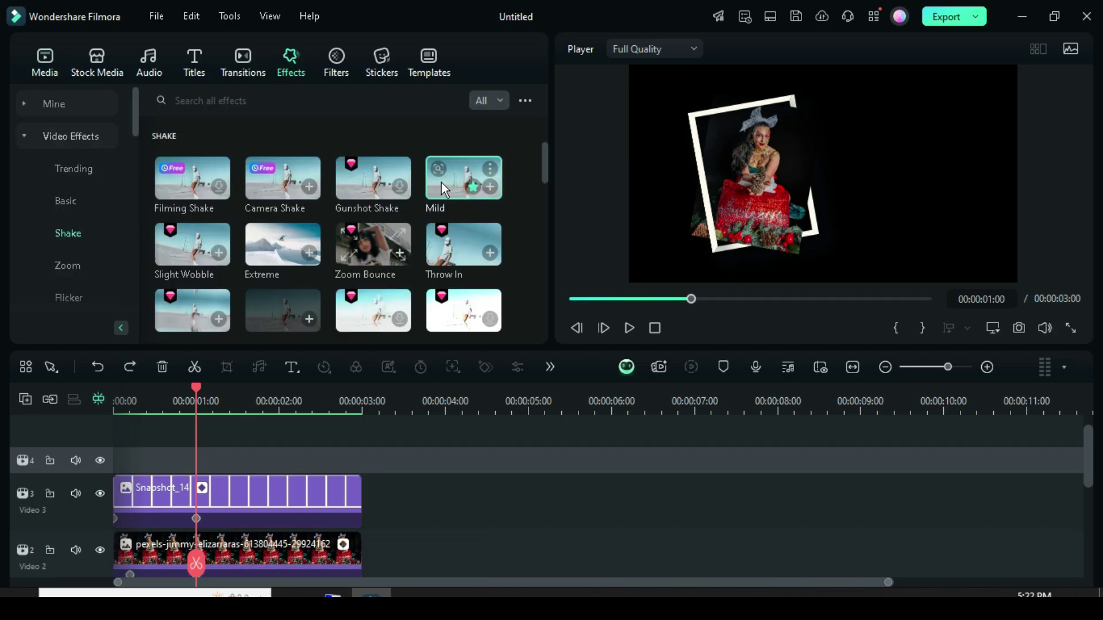
pyautogui.moveTo(278, 407); pyautogui.dragTo(230, 466)
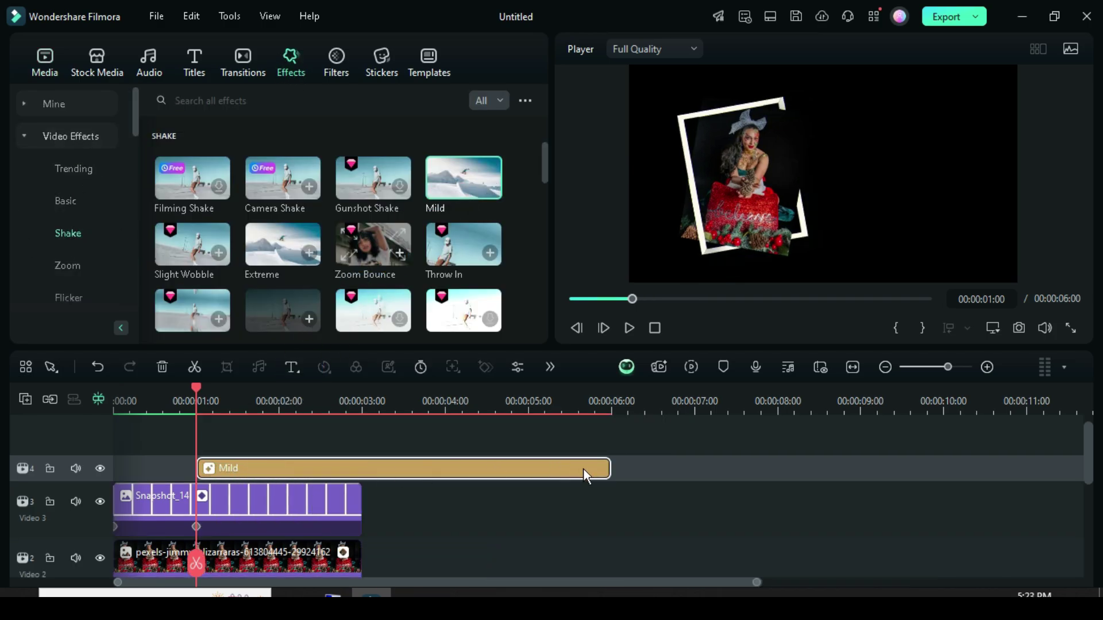
pyautogui.moveTo(610, 468); pyautogui.dragTo(361, 468)
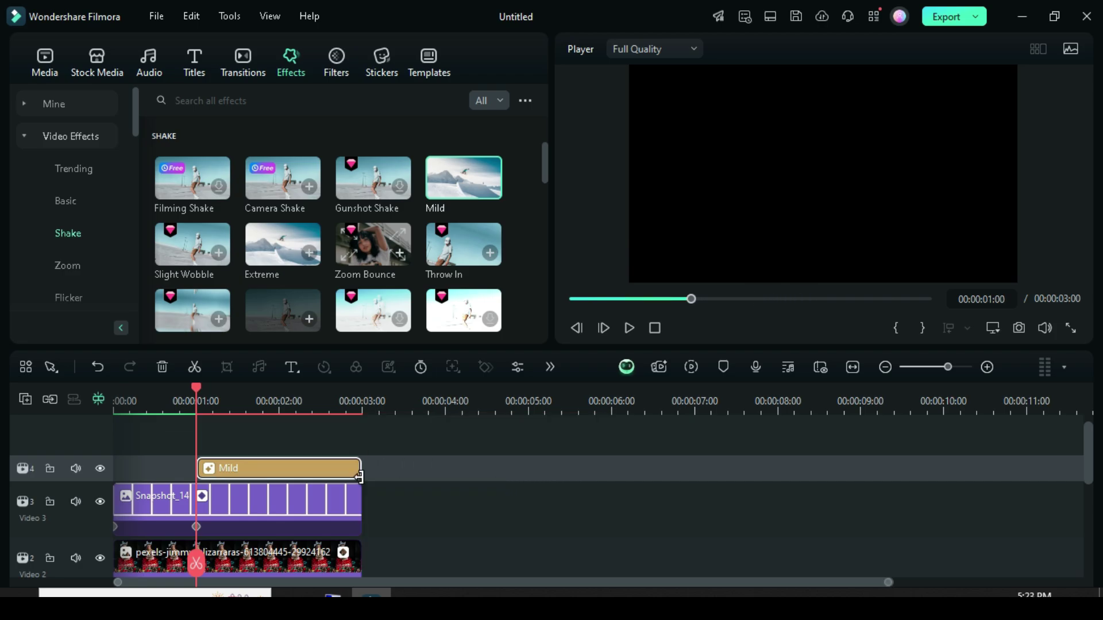
# Set the Mild shake to Frequency 3 and Position Z 20, with RGB Separate off
pyautogui.doubleClick(230, 467)
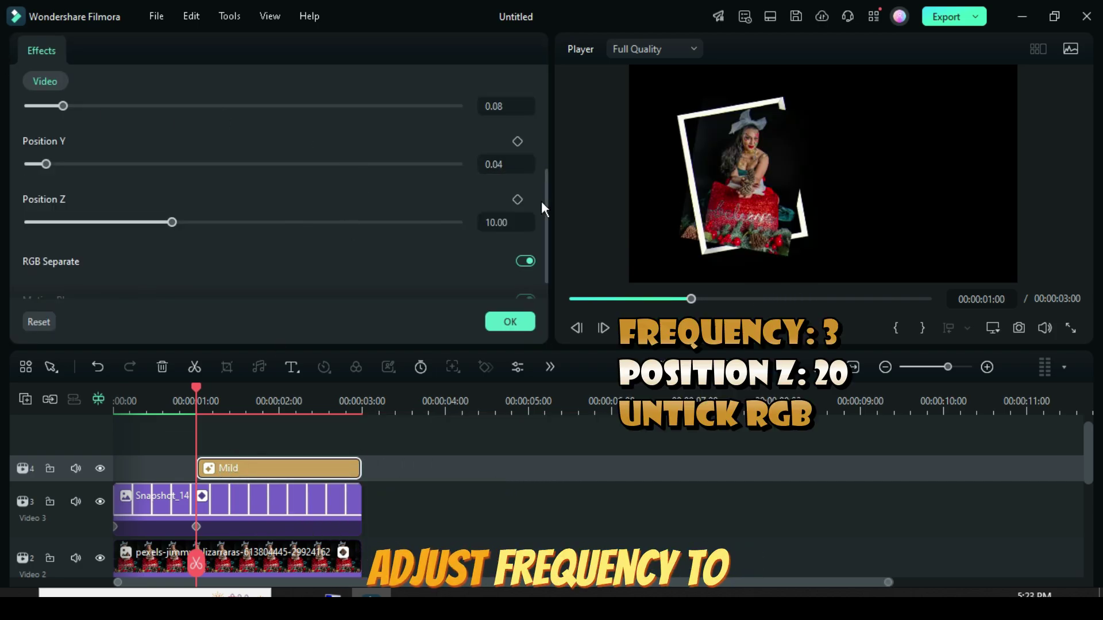
pyautogui.moveTo(541, 201); pyautogui.dragTo(546, 119)
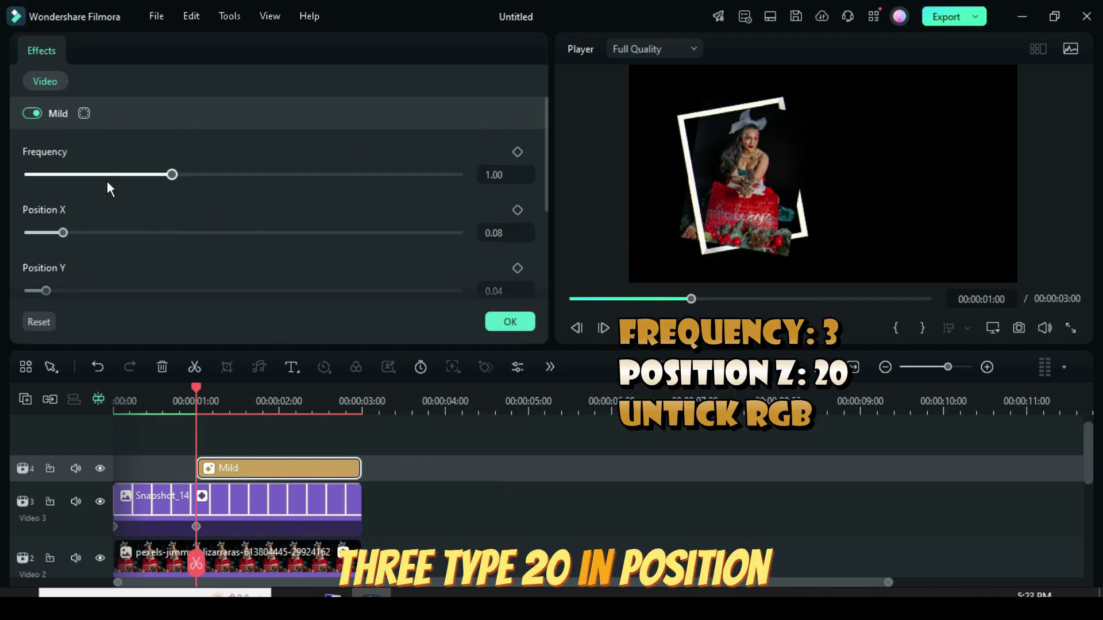
pyautogui.click(505, 174)
pyautogui.write('3')
pyautogui.press('Return')
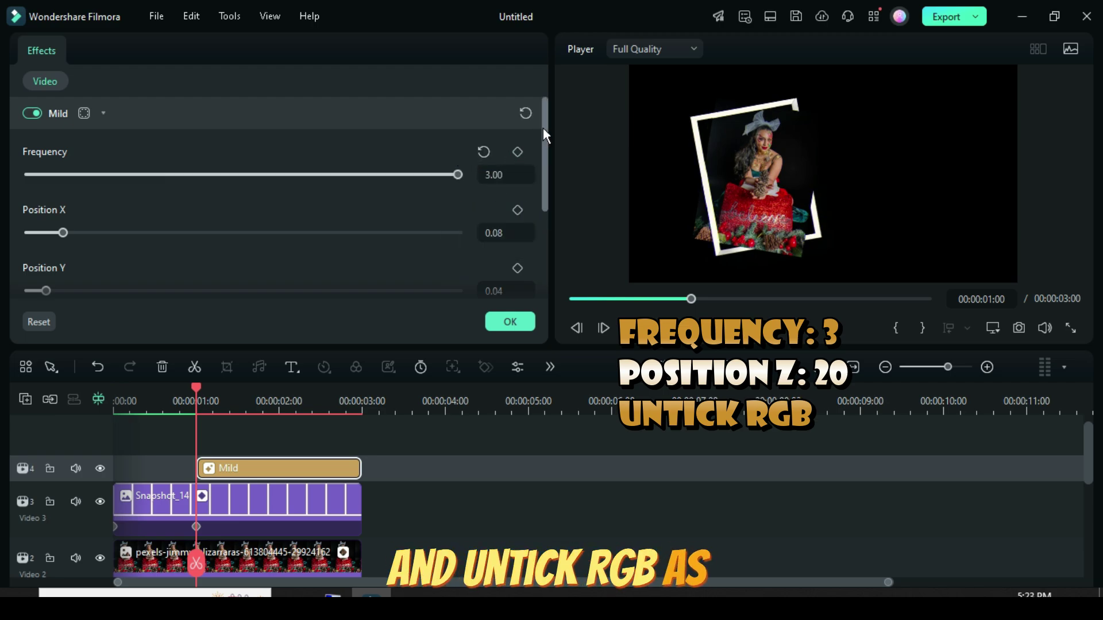
pyautogui.moveTo(542, 128); pyautogui.dragTo(546, 188)
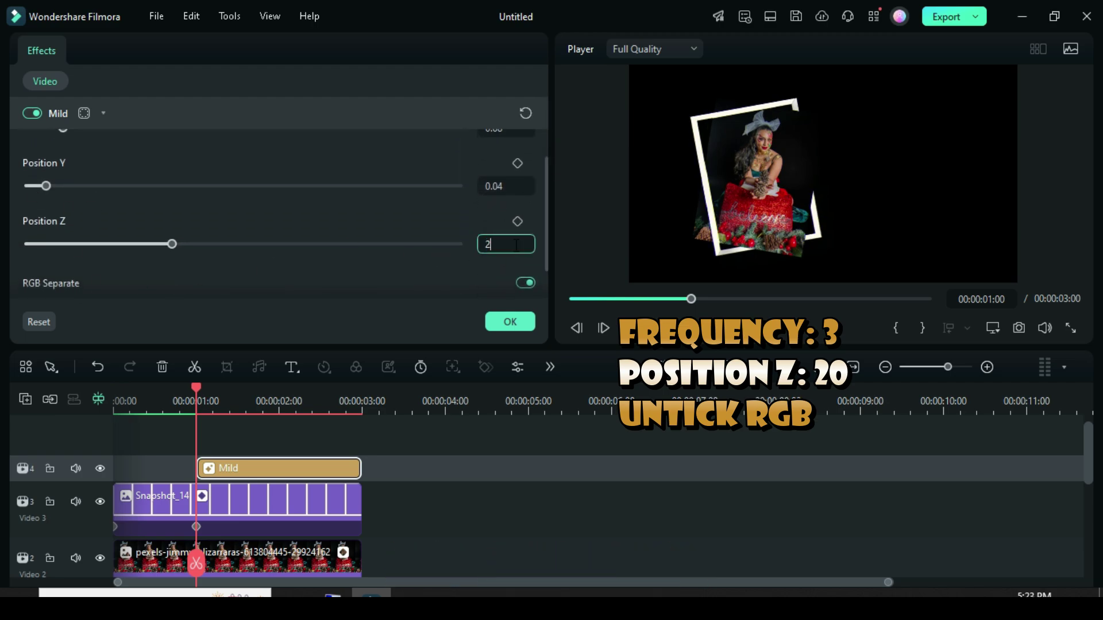
pyautogui.scroll(-1, 276, 227)
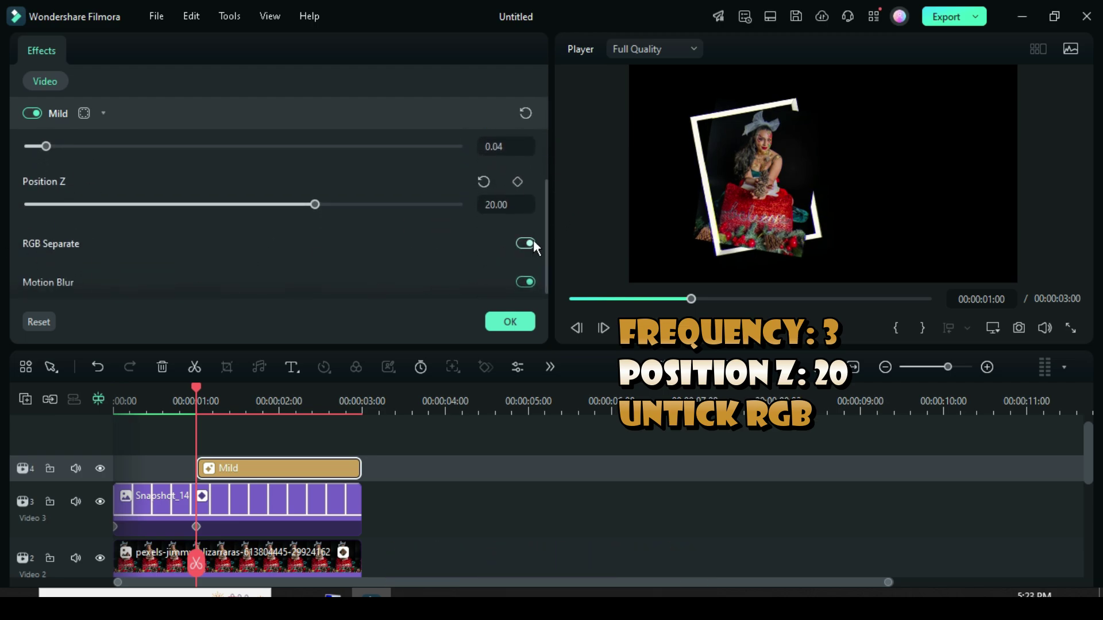
# Apply the Mild effect settings and play the shaking slide-in from the start
pyautogui.click(510, 324)
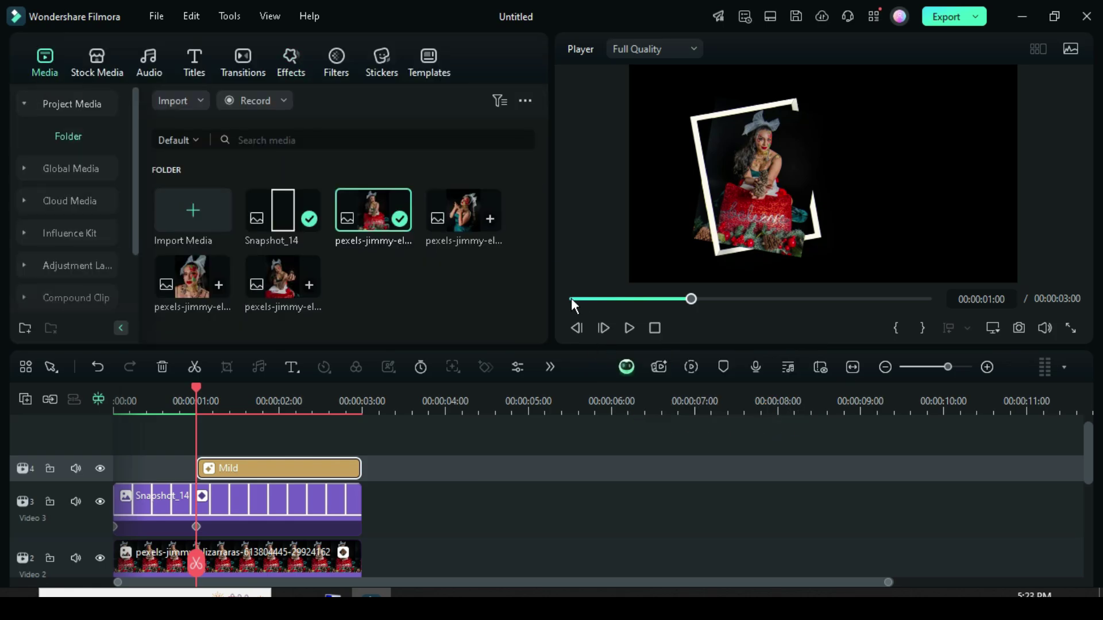
pyautogui.click(571, 299)
pyautogui.press('space')
pyautogui.click(629, 328)
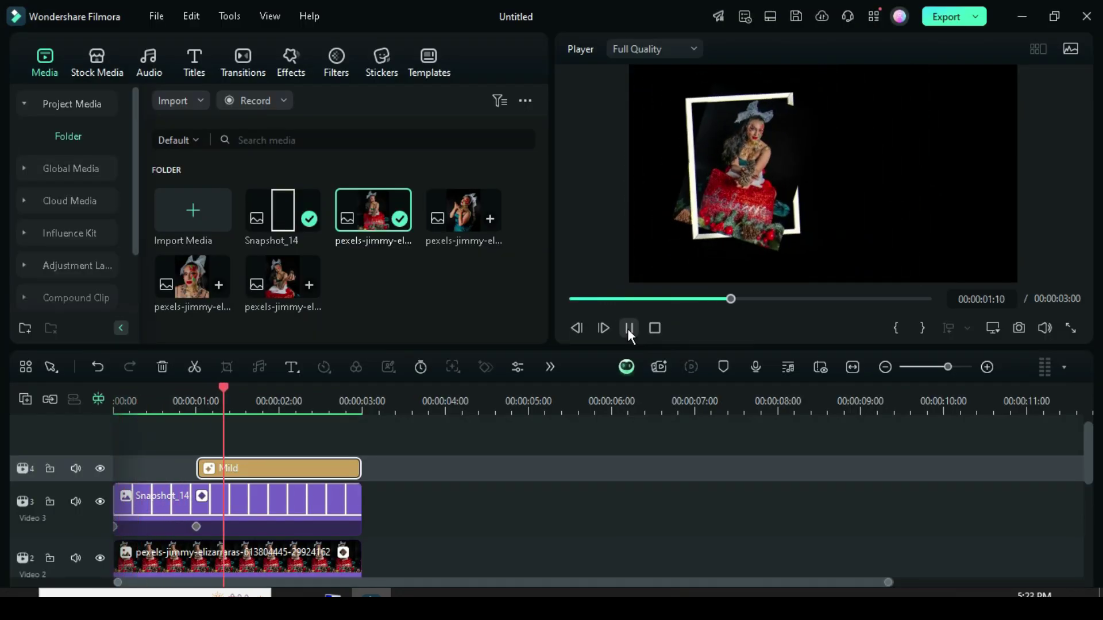
pyautogui.scroll(-2, 494, 448)
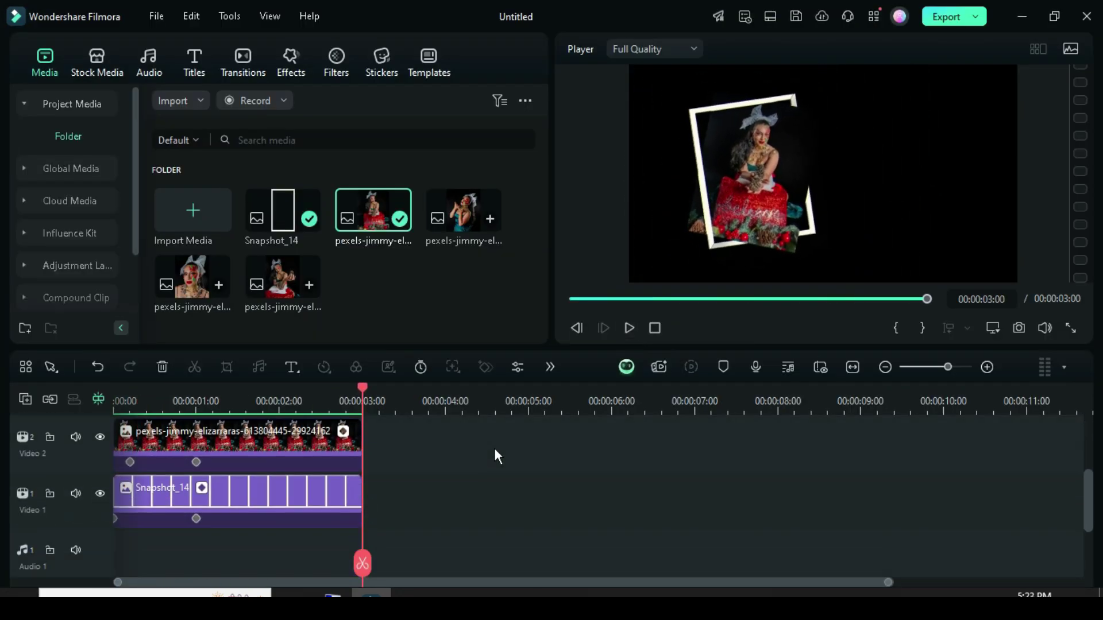
# Copy the three stacked clips and paste them on Video 1 right after the originals
pyautogui.moveTo(451, 511); pyautogui.dragTo(241, 390)
pyautogui.rightClick(280, 492)
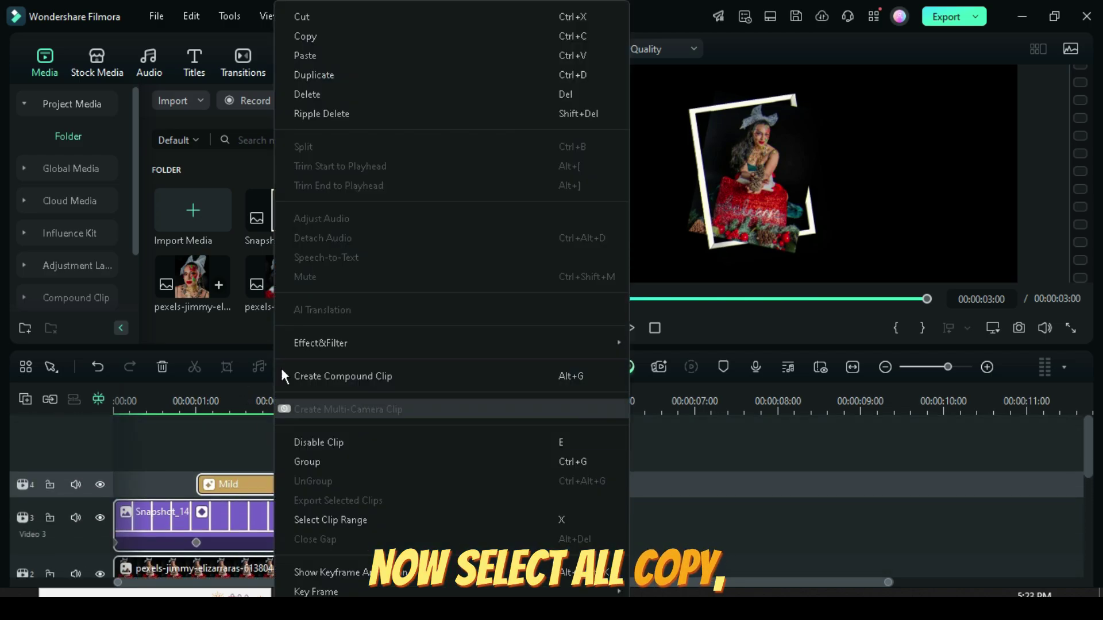
pyautogui.click(300, 36)
pyautogui.scroll(-2, 382, 470)
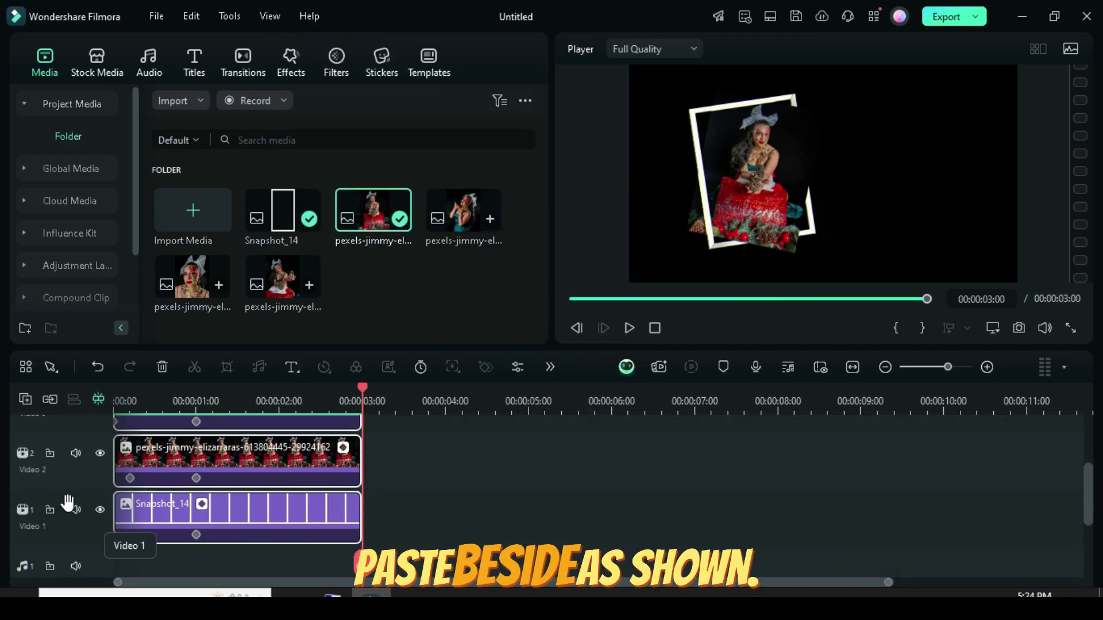
pyautogui.click(384, 516)
pyautogui.rightClick(381, 507)
pyautogui.click(433, 52)
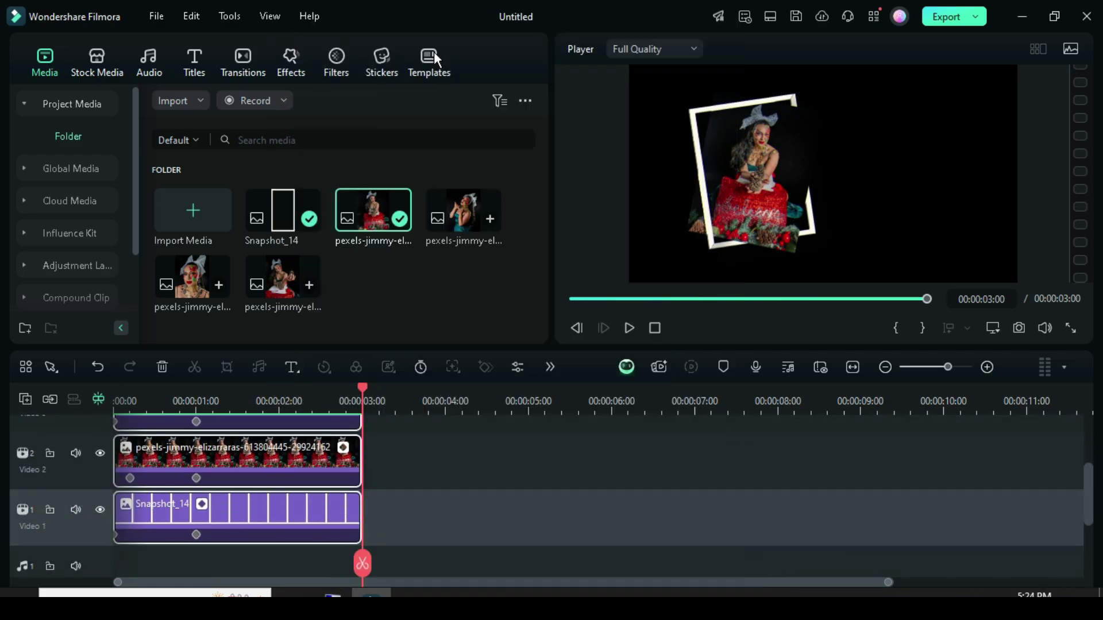
# Replace the second Video 2 clip with the teal-dress portrait, the fourth pexels thumbnail
pyautogui.scroll(1, 495, 470)
pyautogui.scroll(1, 495, 470)
pyautogui.click(497, 510)
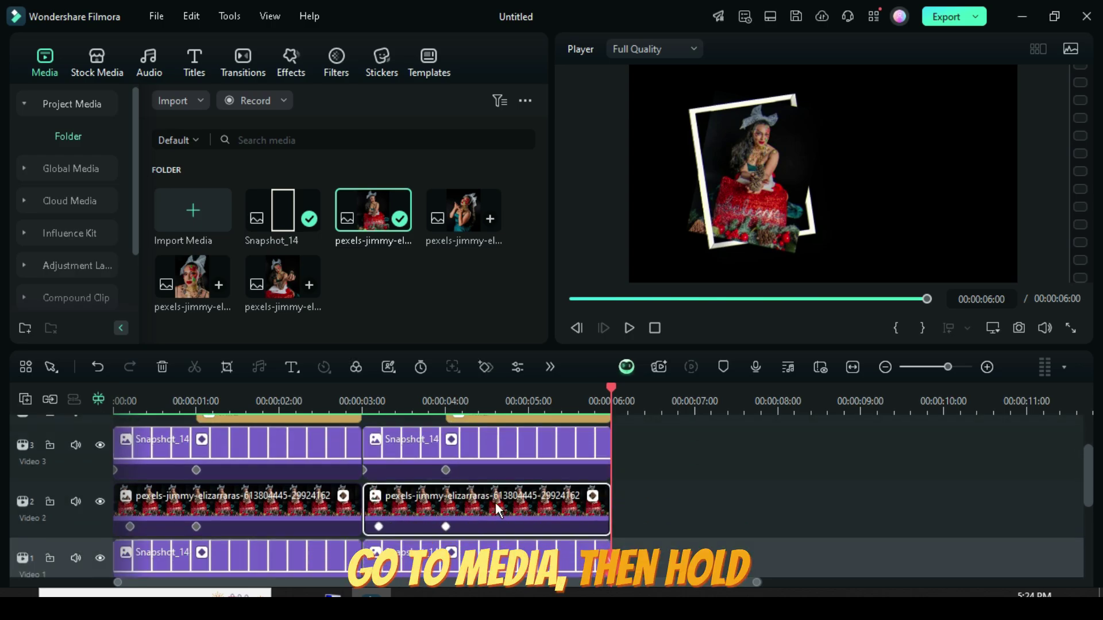
pyautogui.moveTo(463, 213); pyautogui.dragTo(460, 496)
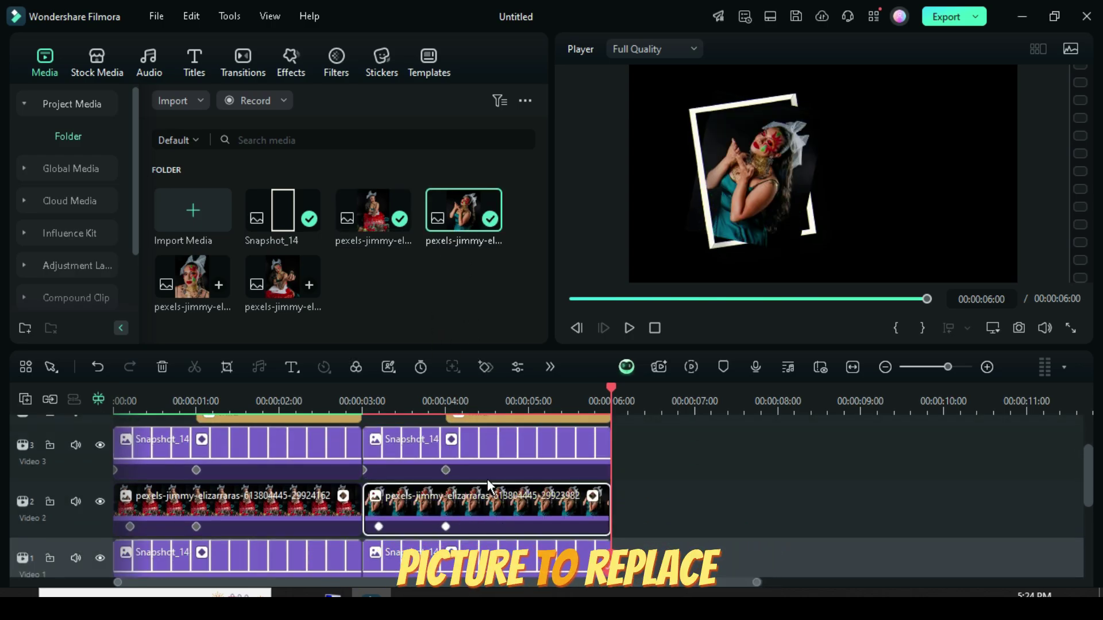
pyautogui.click(600, 299)
pyautogui.scroll(-2, 459, 465)
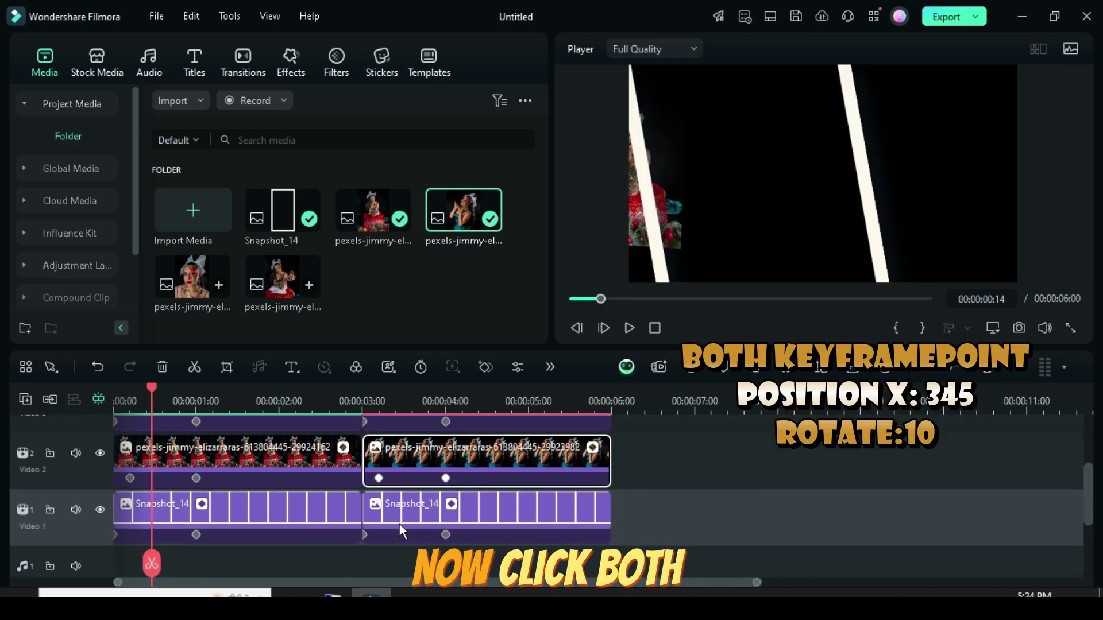
# Make the second Video 1 Snapshot_14 clip's keyframes use Position X 345 and Rotate 10°
pyautogui.click(399, 524)
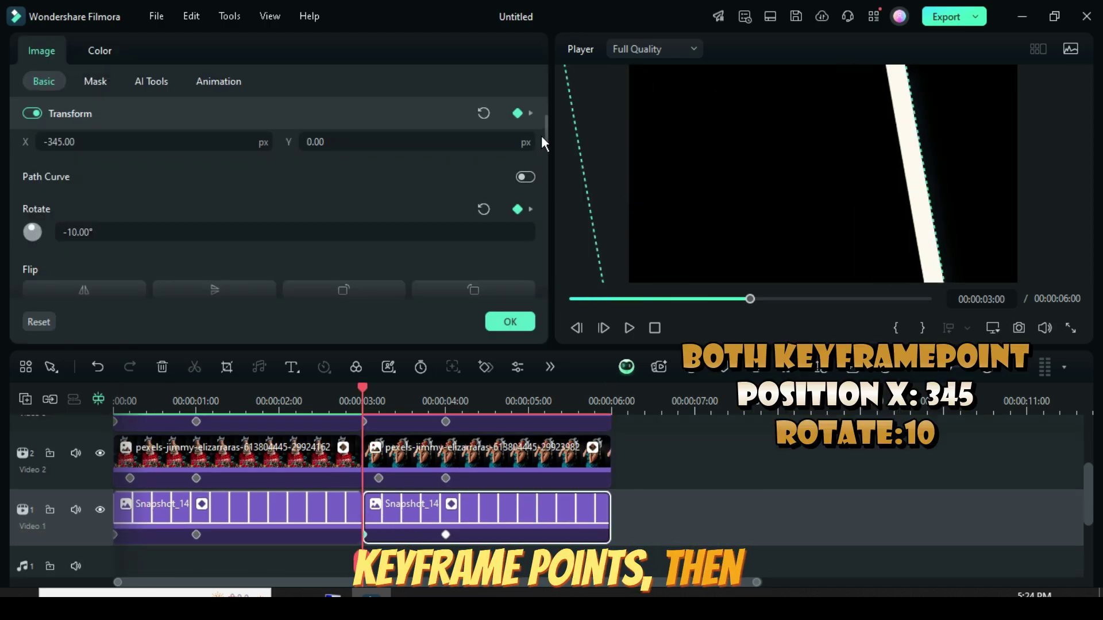
pyautogui.scroll(1, 543, 127)
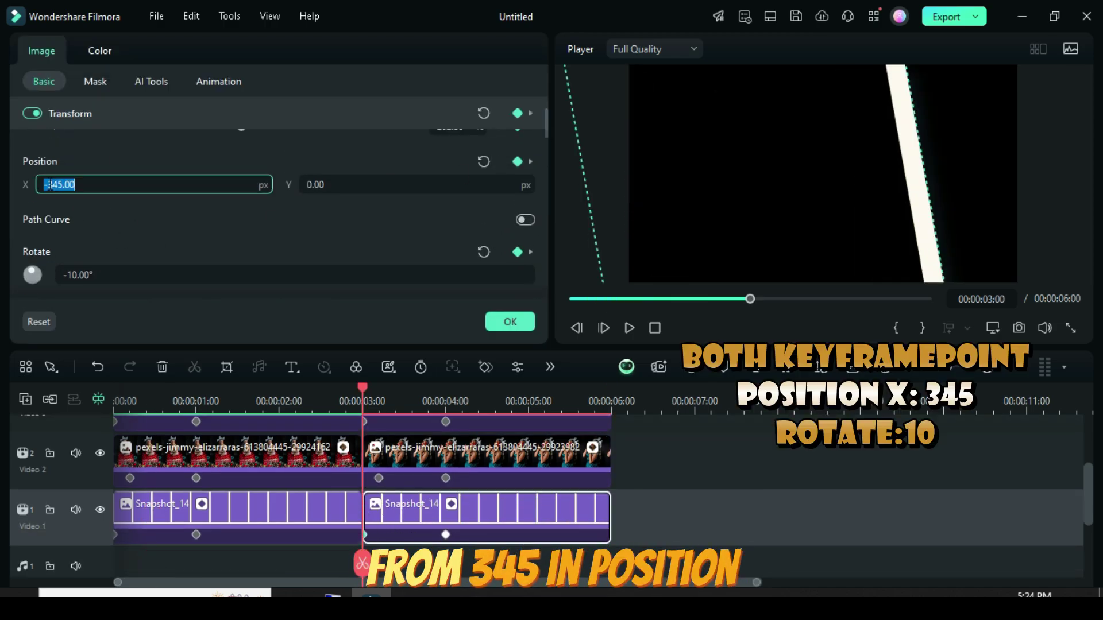
pyautogui.press('BackSpace')
pyautogui.click(65, 275)
pyautogui.press('BackSpace')
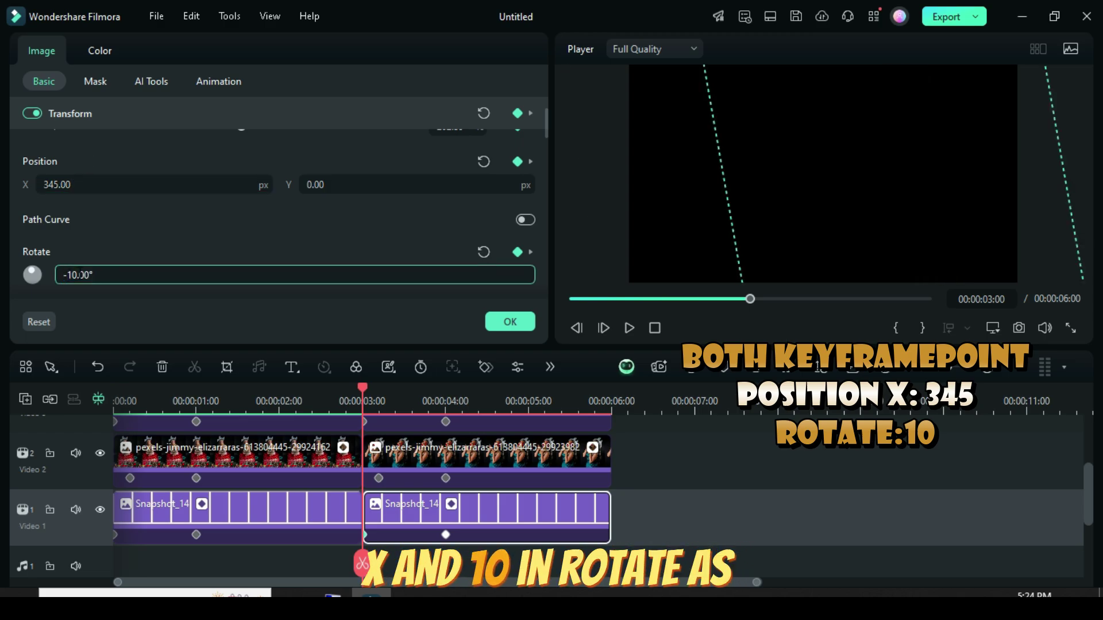
pyautogui.press('Return')
pyautogui.click(446, 536)
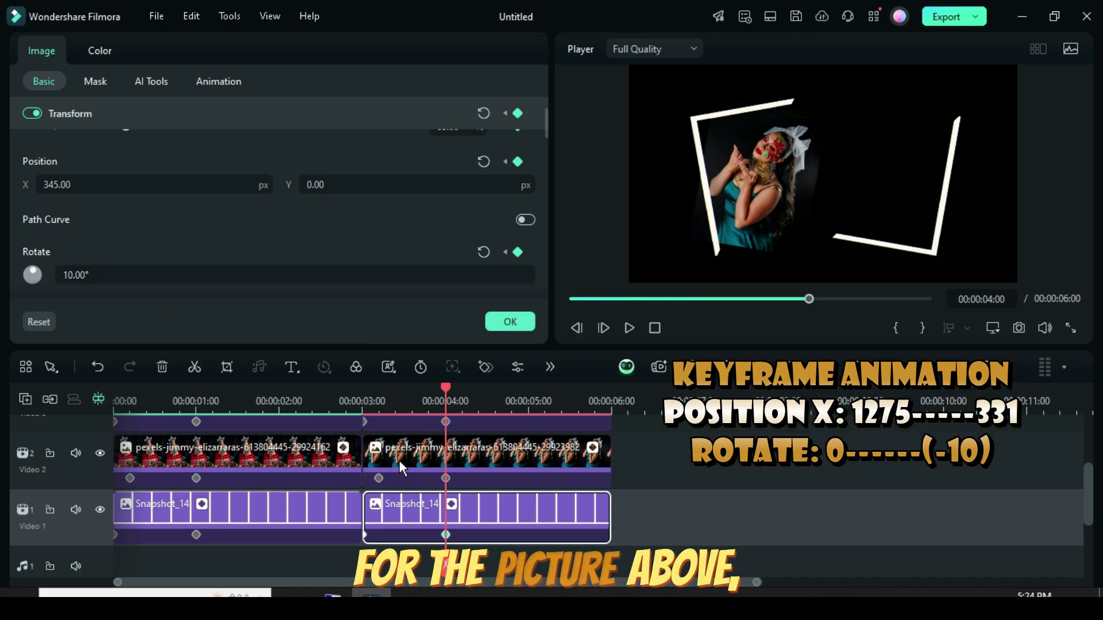
# Set the teal-dress photo's keyframes to X 1275, Rotate 0°, then X 331, Rotate -10°
pyautogui.click(378, 478)
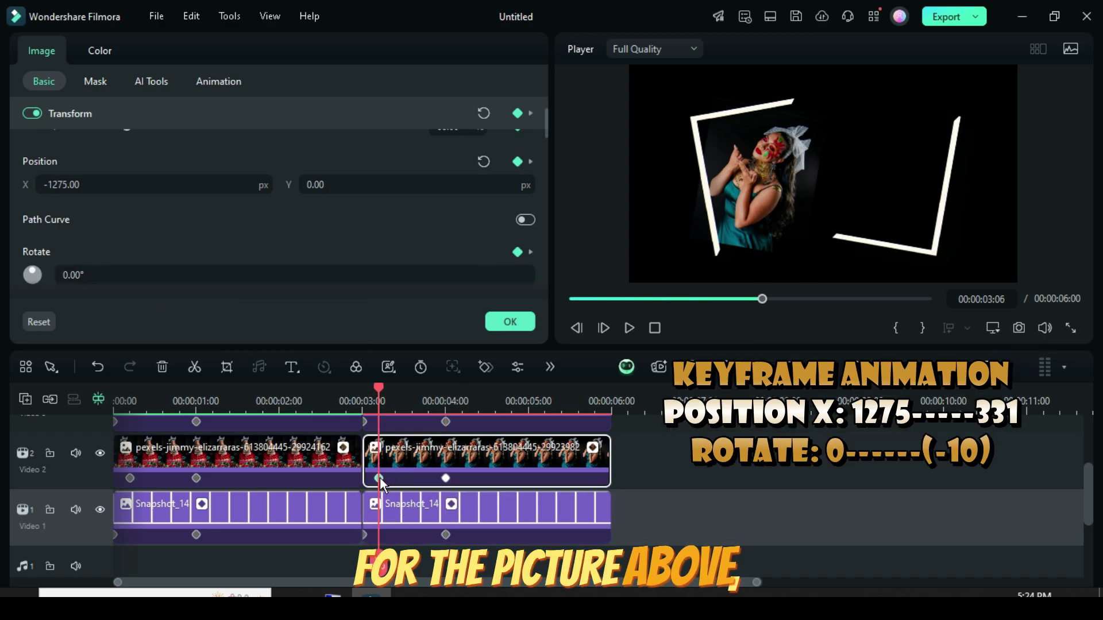
pyautogui.click(446, 478)
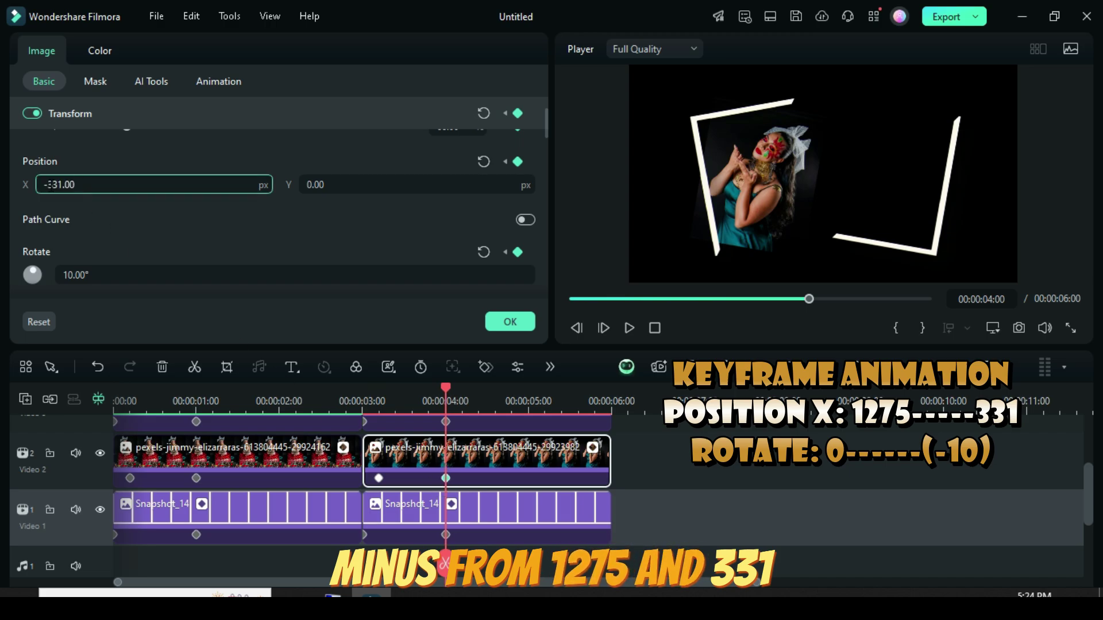
pyautogui.press('BackSpace')
pyautogui.click(75, 275)
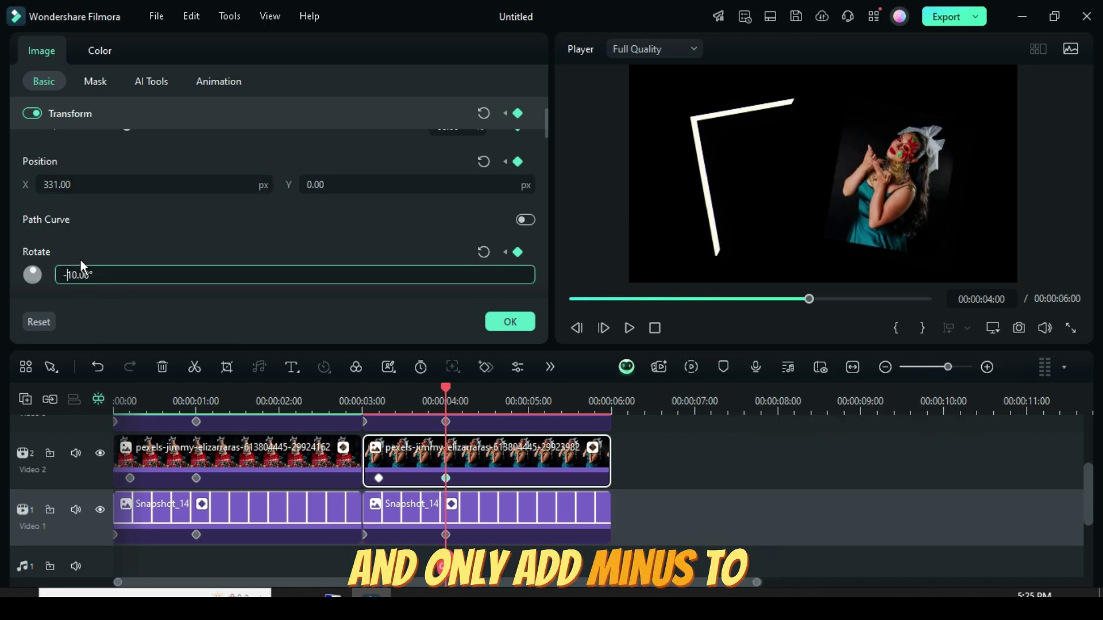
pyautogui.press('Return')
pyautogui.scroll(1, 453, 468)
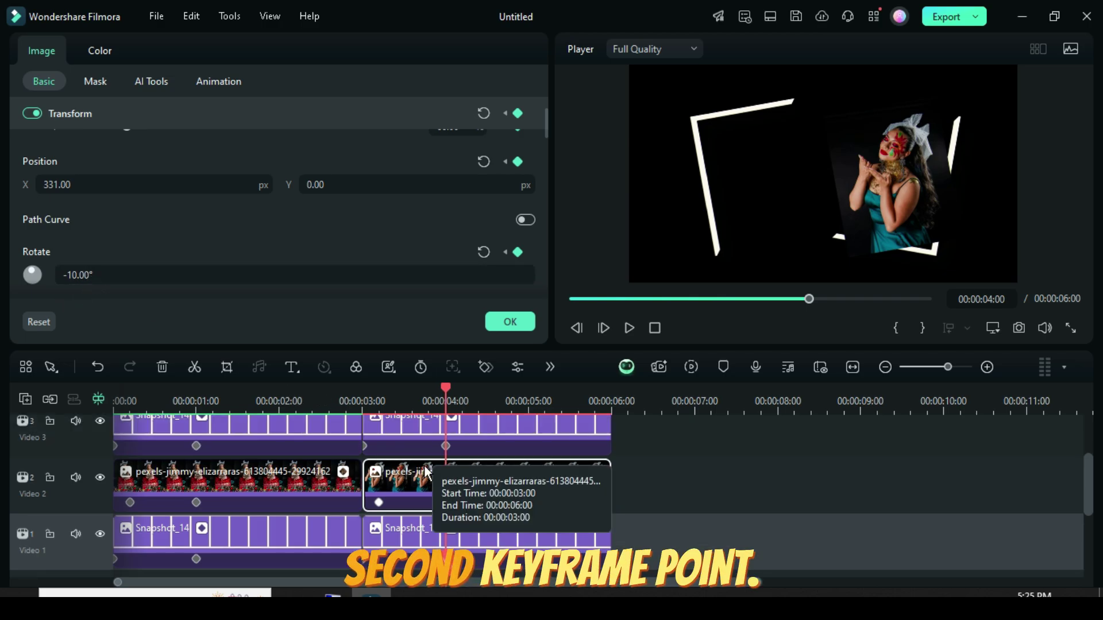
pyautogui.click(402, 462)
# Give the second Video 3 frame's 3-second keyframe Position X 345 and Rotate 10°
pyautogui.click(365, 470)
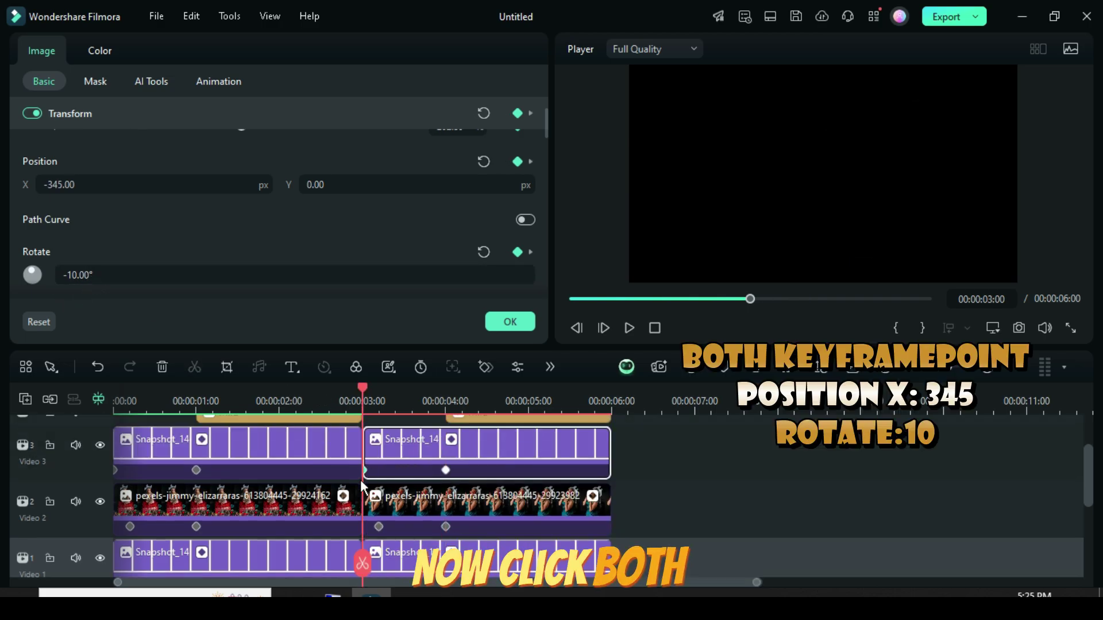
pyautogui.click(64, 185)
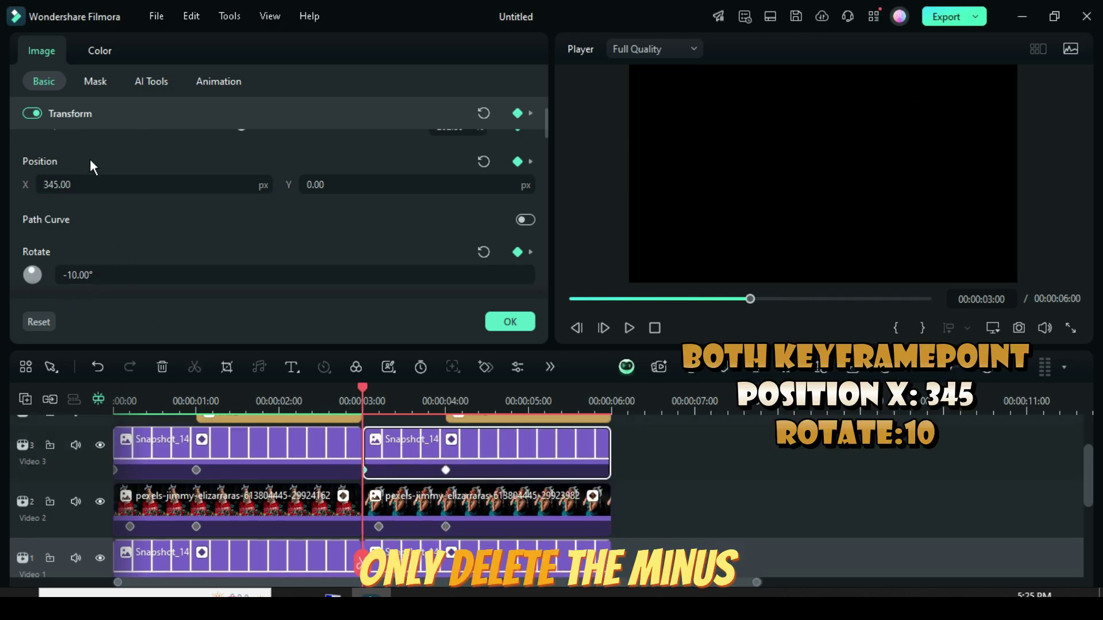
pyautogui.doubleClick(78, 276)
pyautogui.press('Return')
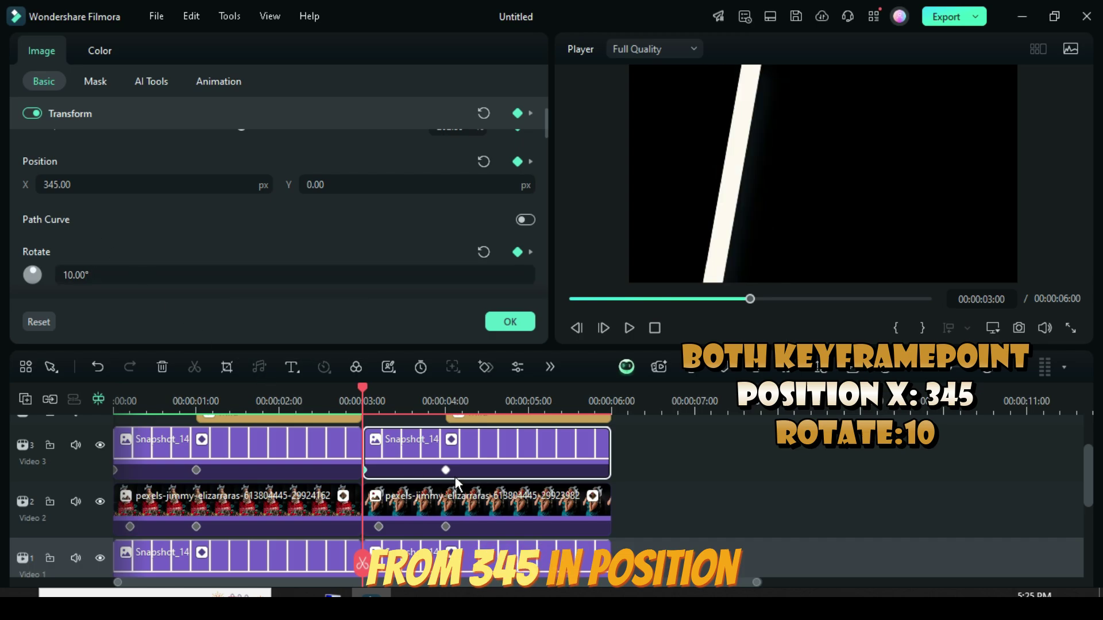
# Give its 4-second keyframe Position X 345 and Rotate 10° as well
pyautogui.click(445, 470)
pyautogui.doubleClick(60, 184)
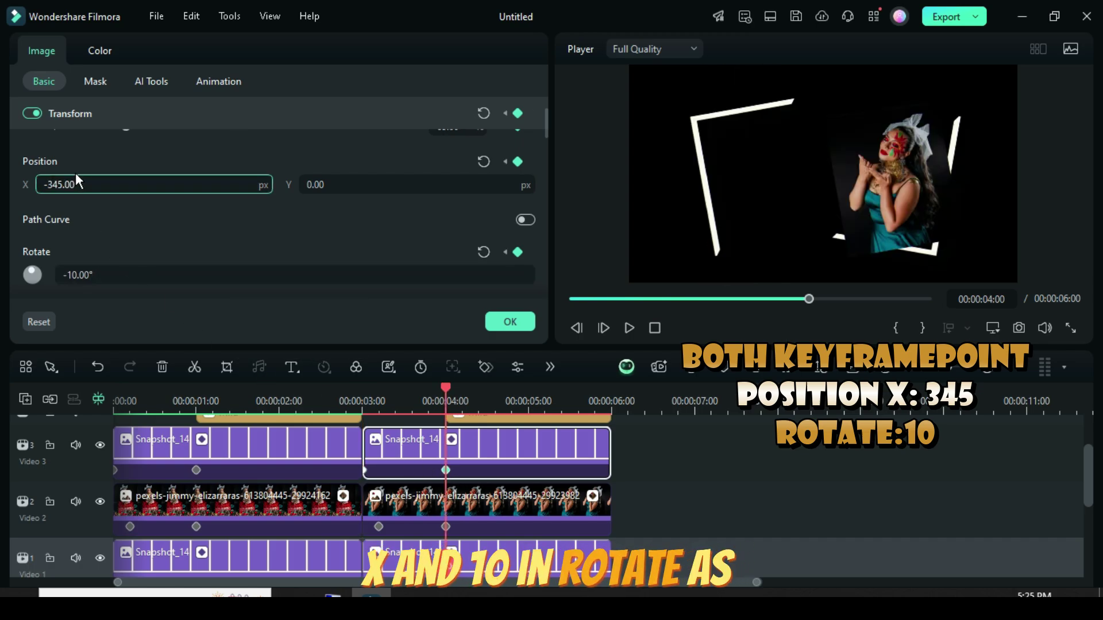
pyautogui.write('345')
pyautogui.press('Return')
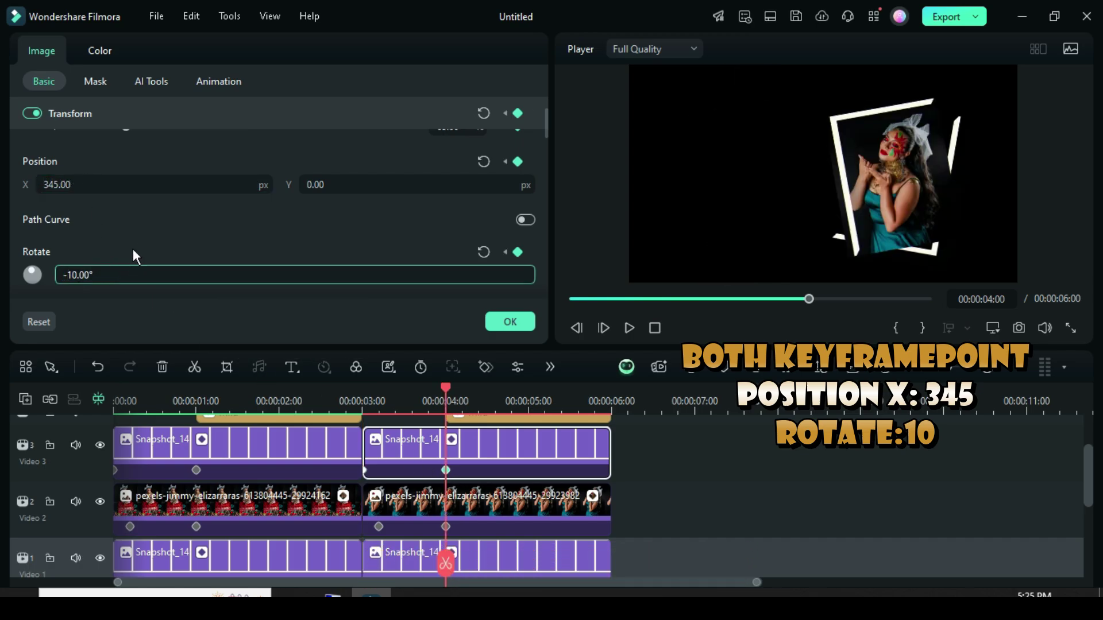
pyautogui.press('Home')
pyautogui.press('Delete')
pyautogui.press('Return')
# Close the clip settings, play the six-second sequence from the start, and select all clips
pyautogui.click(570, 298)
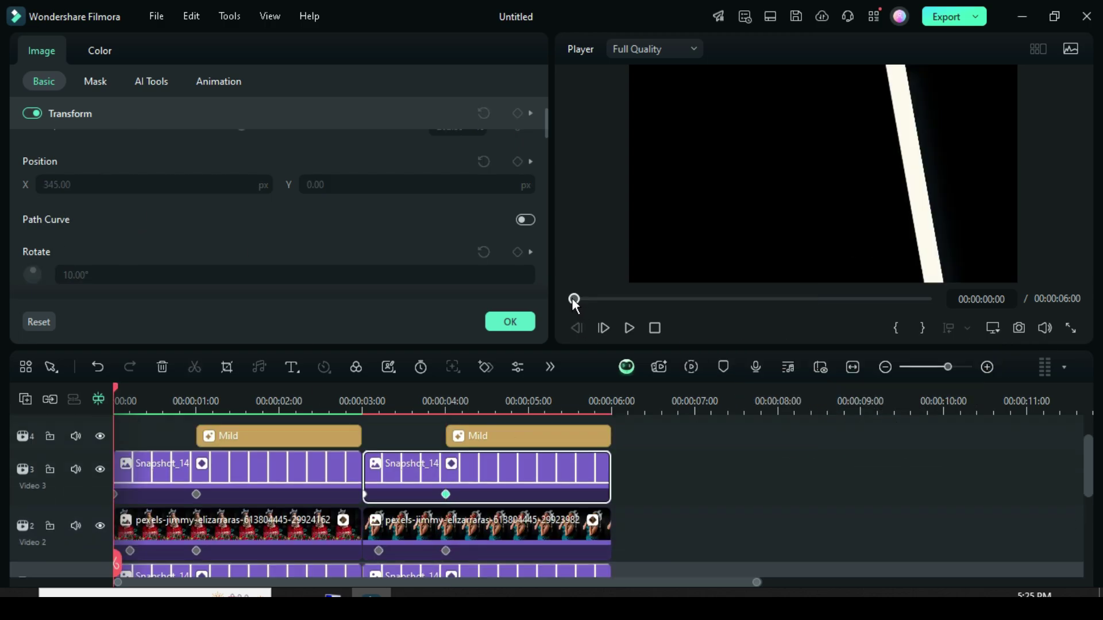
pyautogui.scroll(-2, 511, 489)
pyautogui.scroll(3, 457, 477)
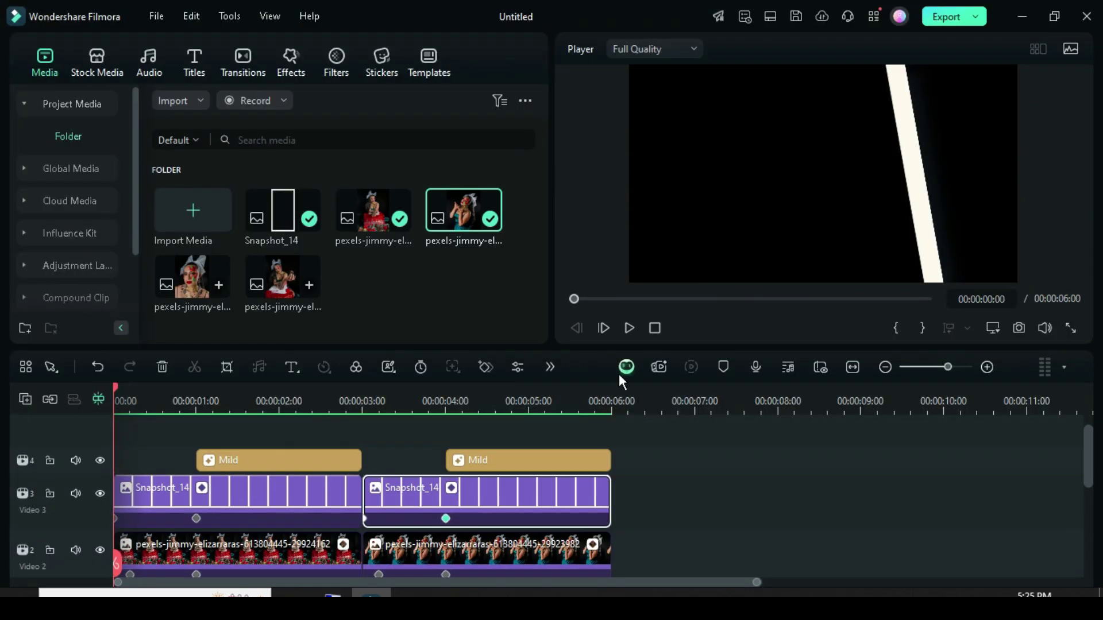
pyautogui.press('space')
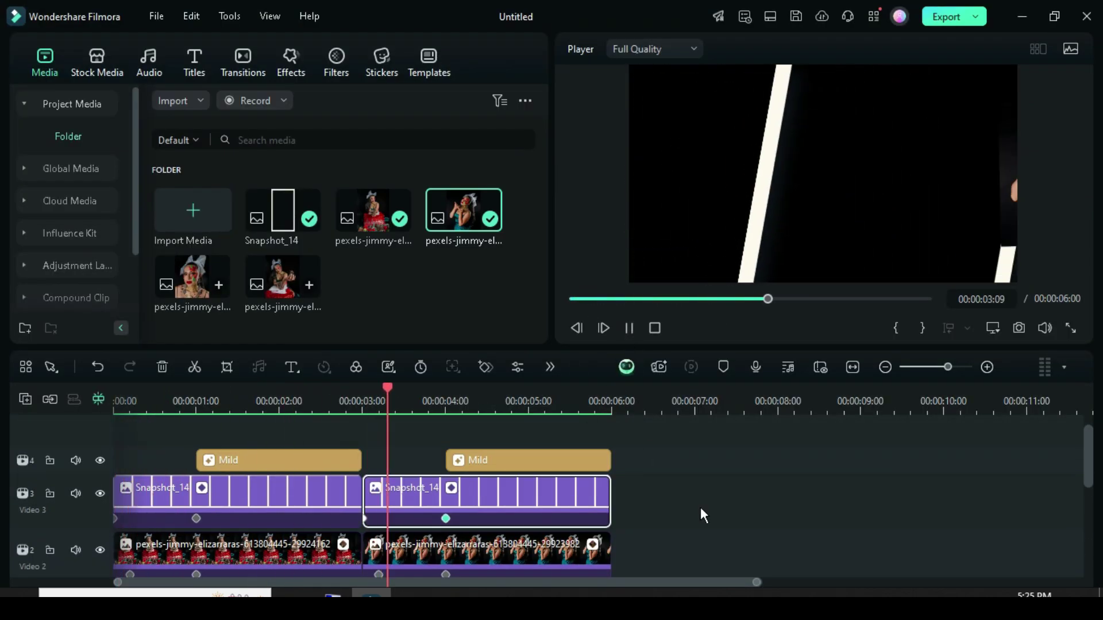
pyautogui.scroll(-1, 702, 497)
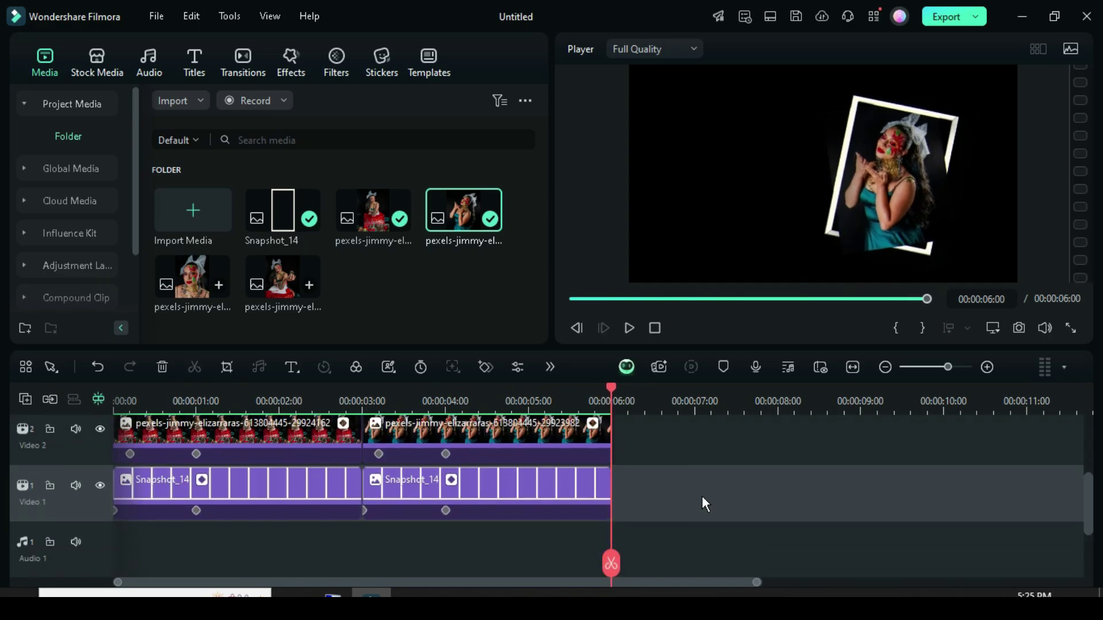
pyautogui.hotkey('ctrl', 'a')
pyautogui.scroll(2, 265, 476)
# Copy the selected clips and paste them to fill the timeline from 6 to 12 seconds
pyautogui.rightClick(266, 483)
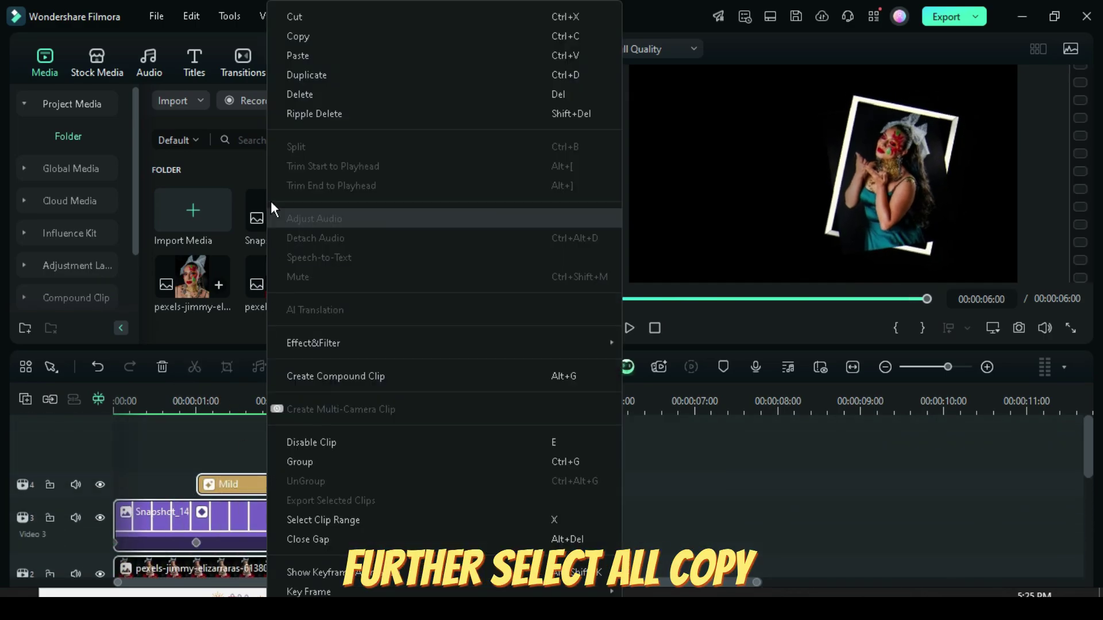
pyautogui.click(301, 37)
pyautogui.scroll(-3, 626, 499)
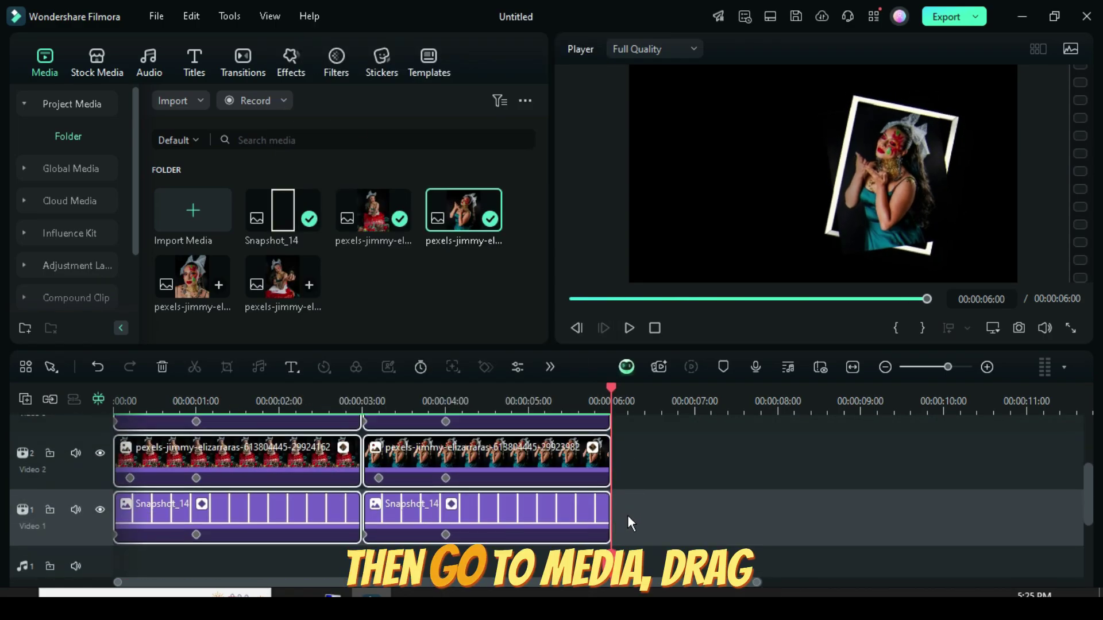
pyautogui.rightClick(628, 514)
pyautogui.click(670, 58)
pyautogui.scroll(2, 754, 487)
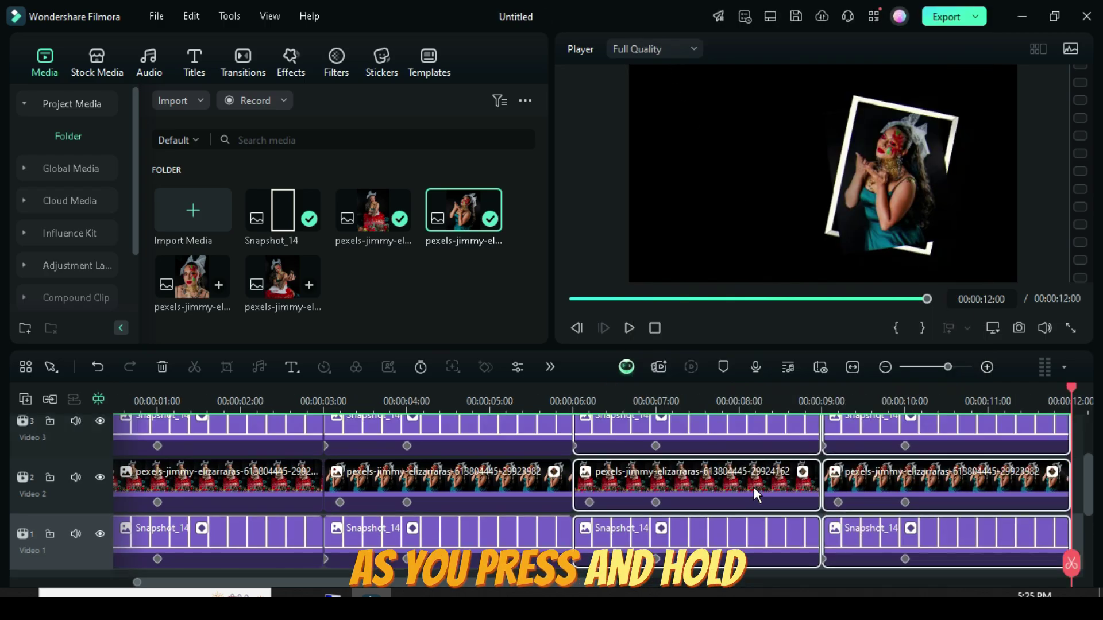
# Swap the Video 2 photos at 6–9 s and 9–12 s for other portraits, then render the preview
pyautogui.scroll(-1, 723, 485)
pyautogui.click(703, 483)
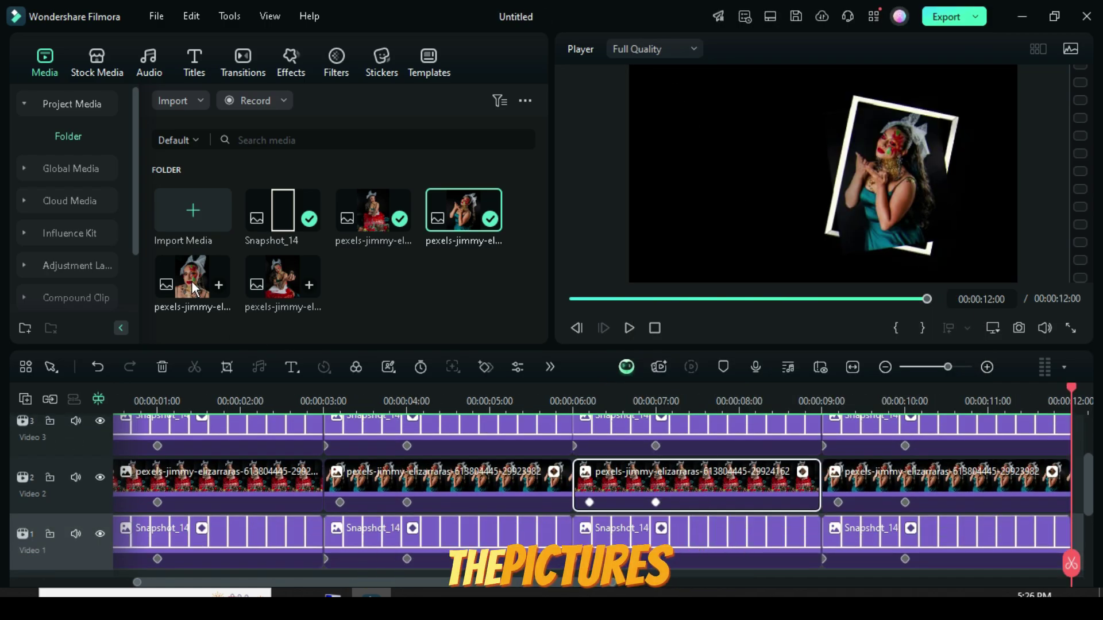
pyautogui.moveTo(225, 290); pyautogui.dragTo(591, 481)
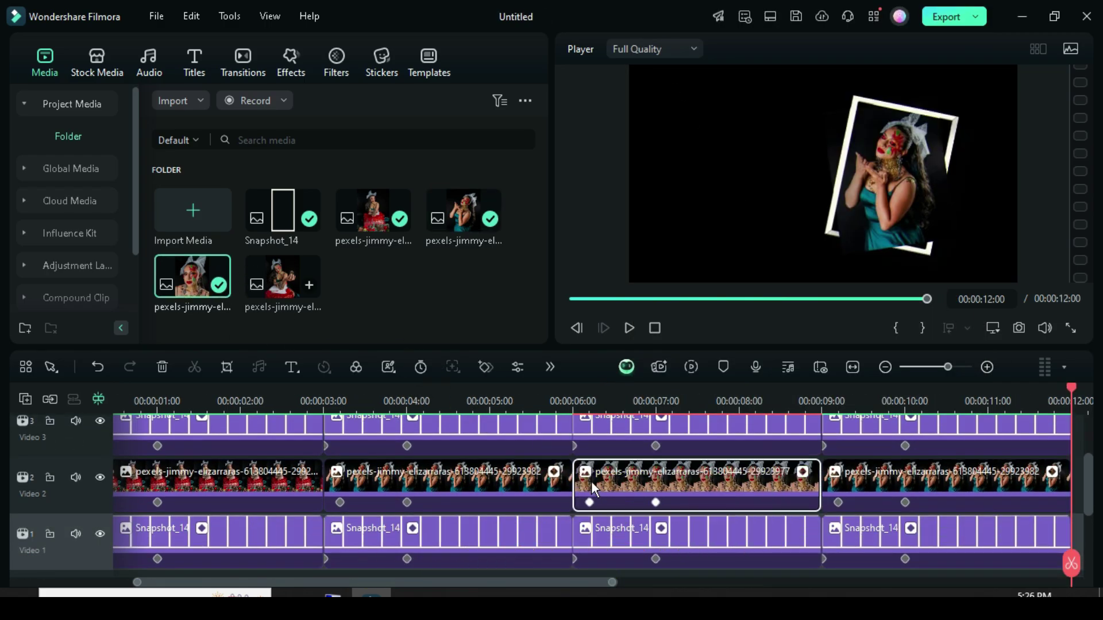
pyautogui.click(866, 482)
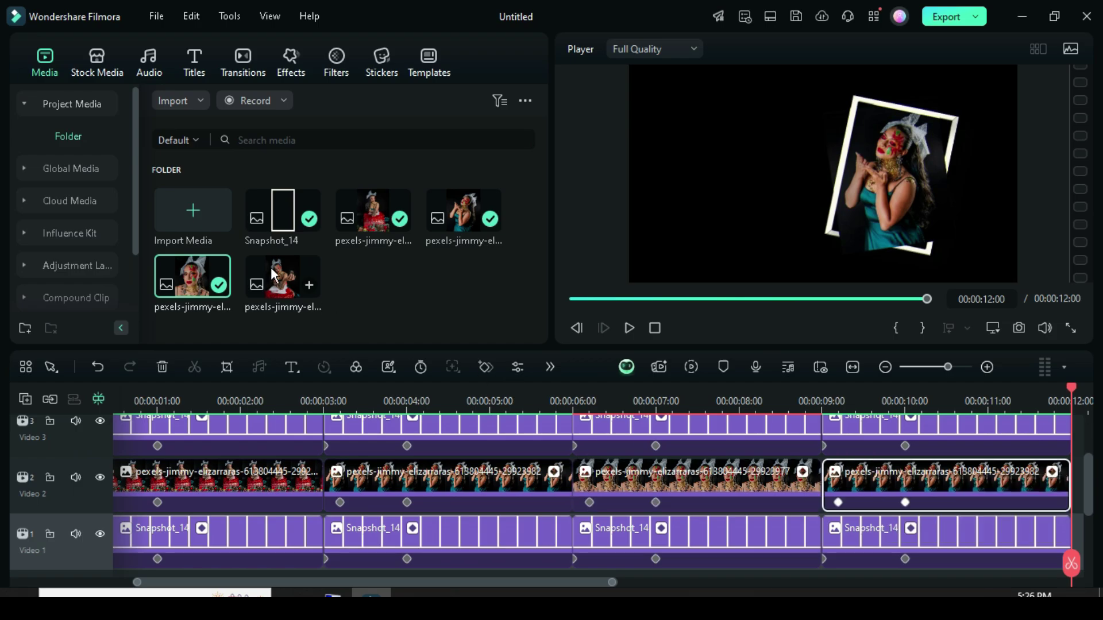
pyautogui.moveTo(879, 478); pyautogui.dragTo(882, 481)
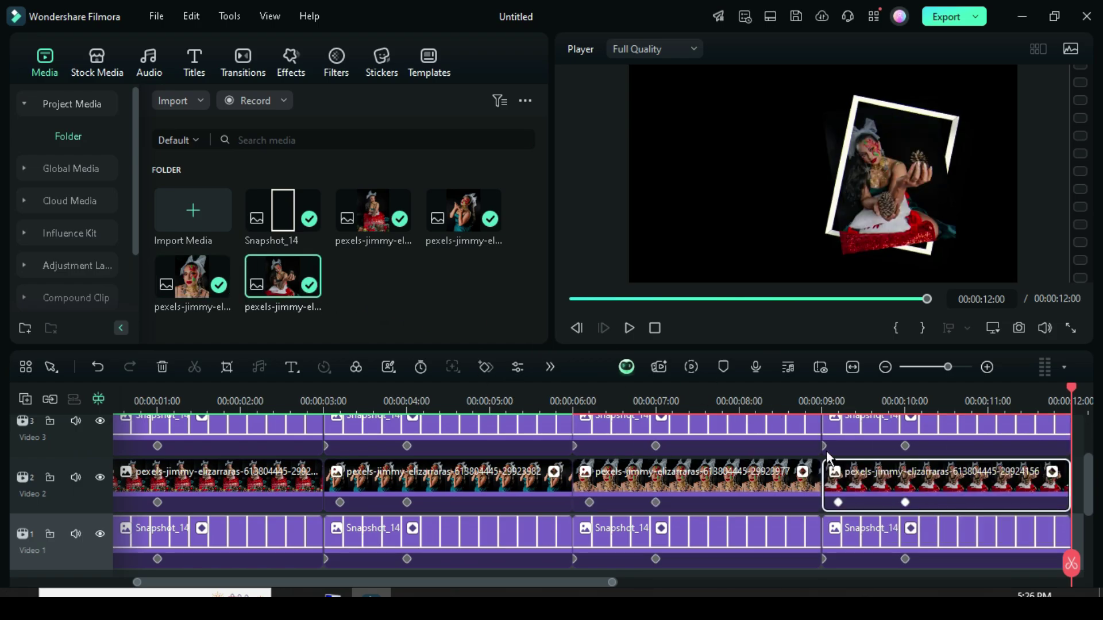
pyautogui.scroll(-2, 797, 398)
pyautogui.click(570, 299)
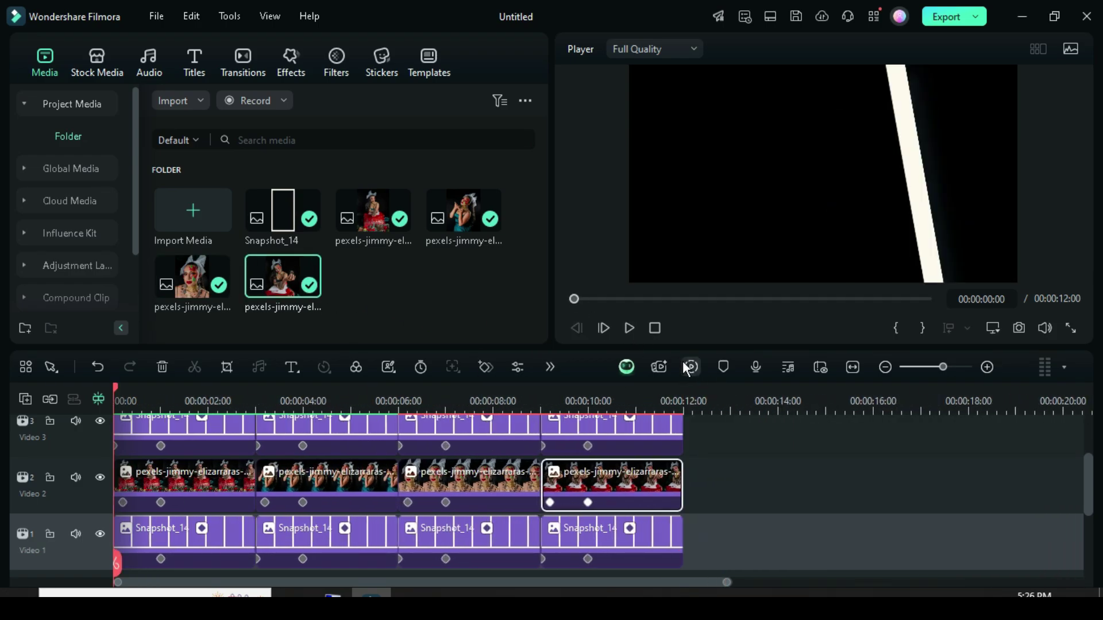
# Render the timeline preview and play back the framed-photo animation
pyautogui.click(685, 362)
pyautogui.click(630, 328)
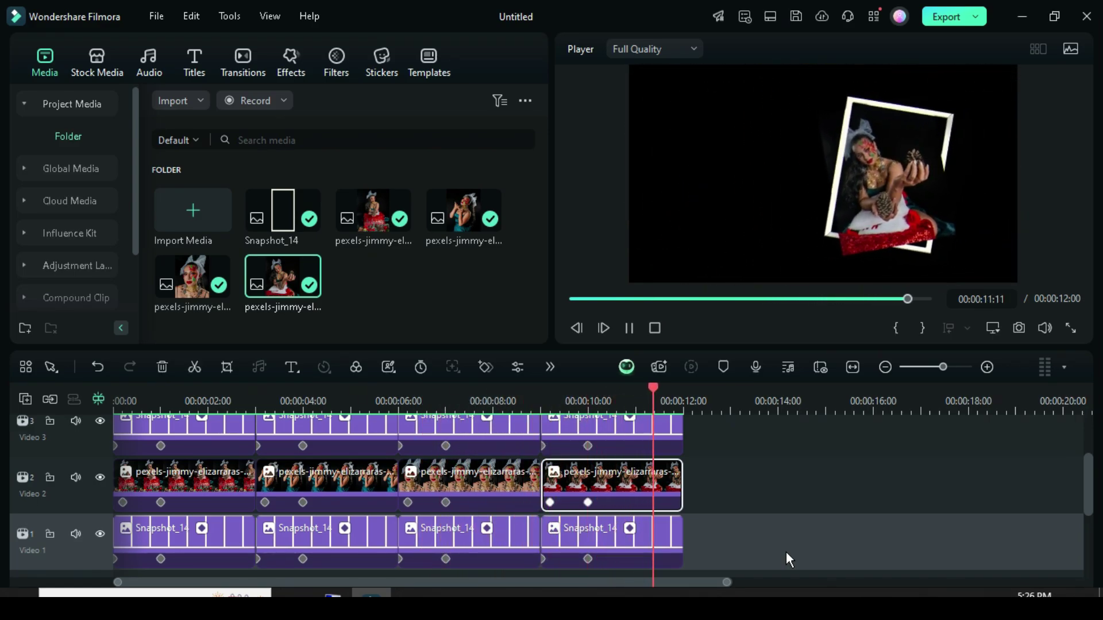
pyautogui.click(572, 298)
# Marquee-select every timeline clip and combine them into a compound clip
pyautogui.scroll(-1, 724, 509)
pyautogui.moveTo(724, 509); pyautogui.dragTo(175, 407)
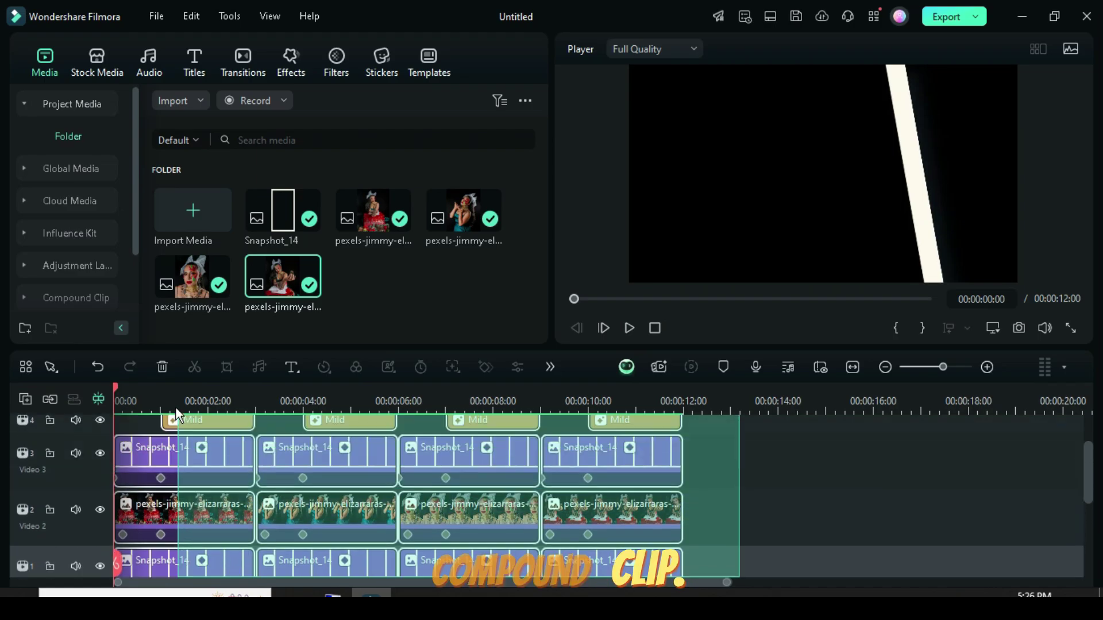
pyautogui.rightClick(342, 480)
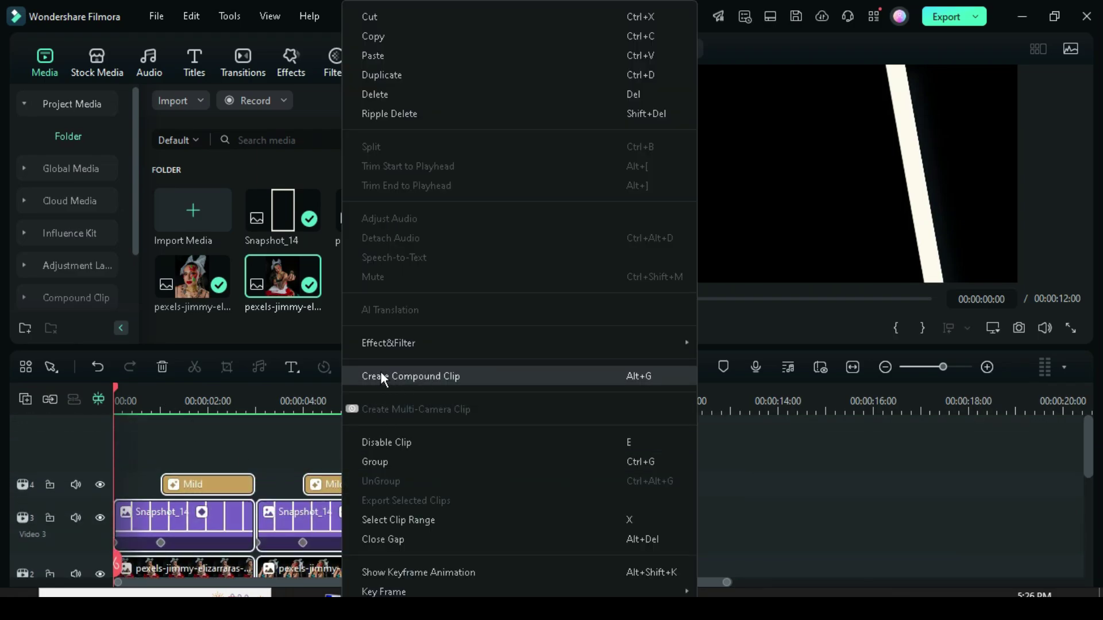
pyautogui.click(391, 372)
# Keep the name Compound Clip 1 and move the compound clip from Video 1 to Video 3
pyautogui.click(627, 316)
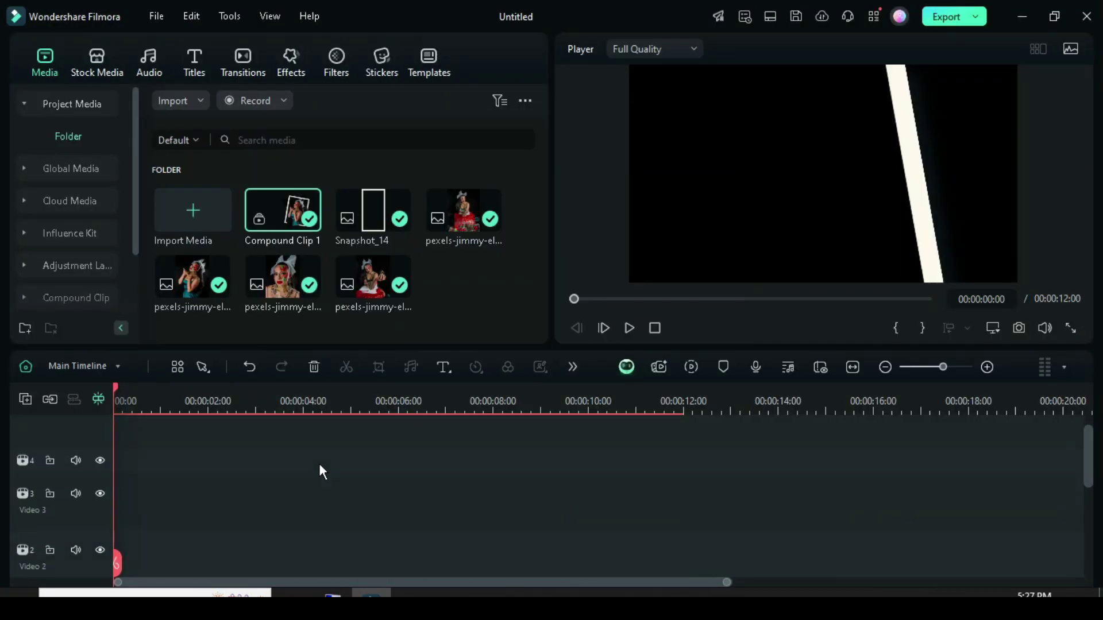
pyautogui.scroll(1, 201, 488)
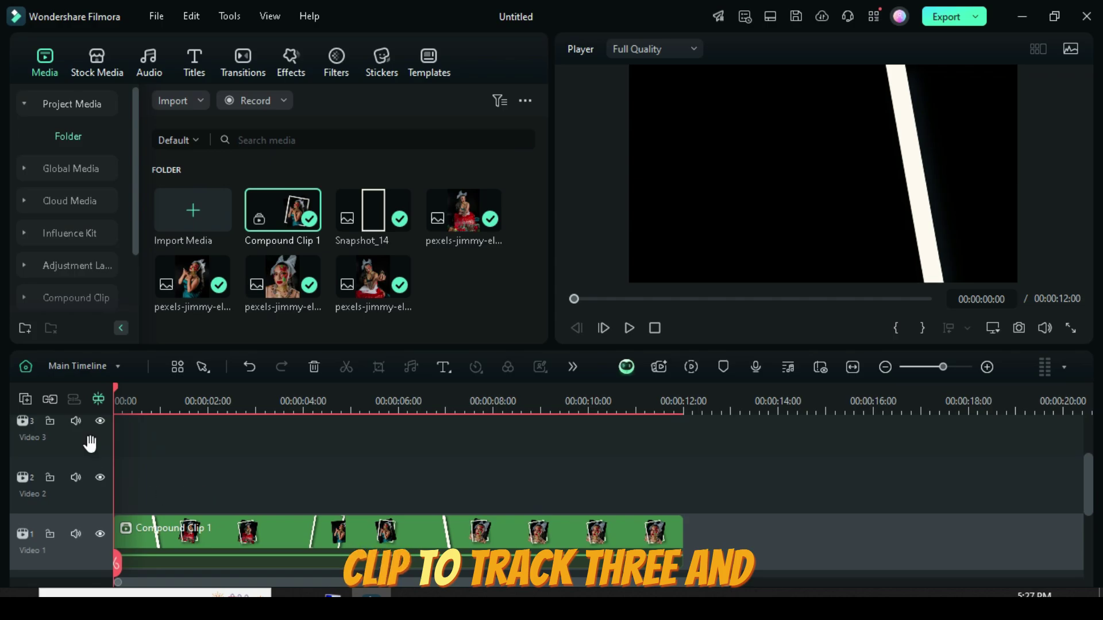
pyautogui.click(123, 388)
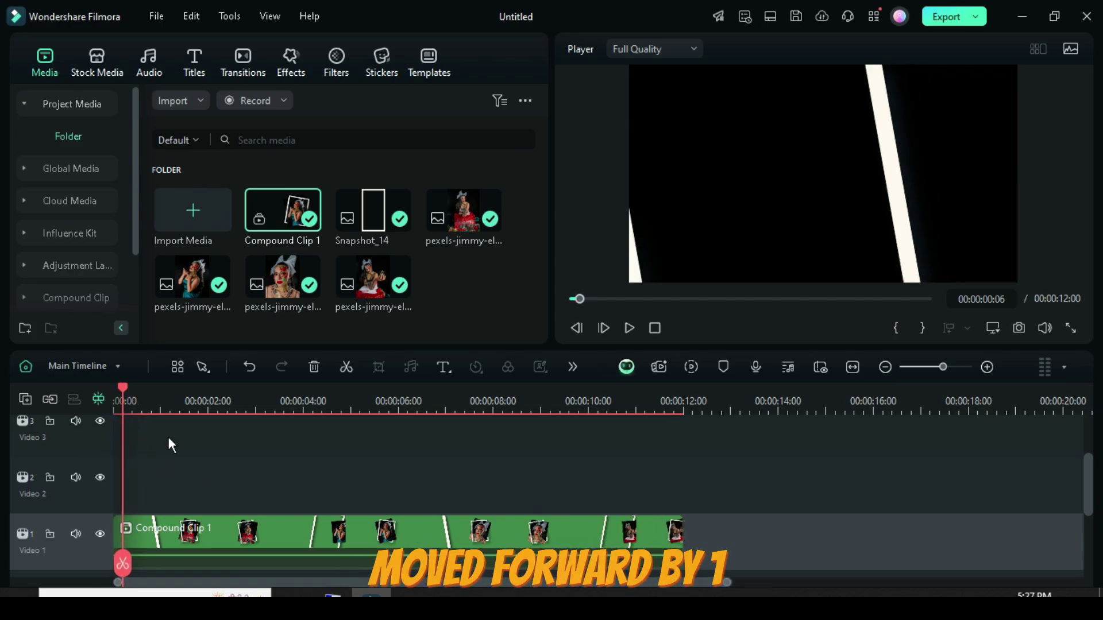
pyautogui.moveTo(219, 539); pyautogui.dragTo(151, 470)
pyautogui.click(108, 393)
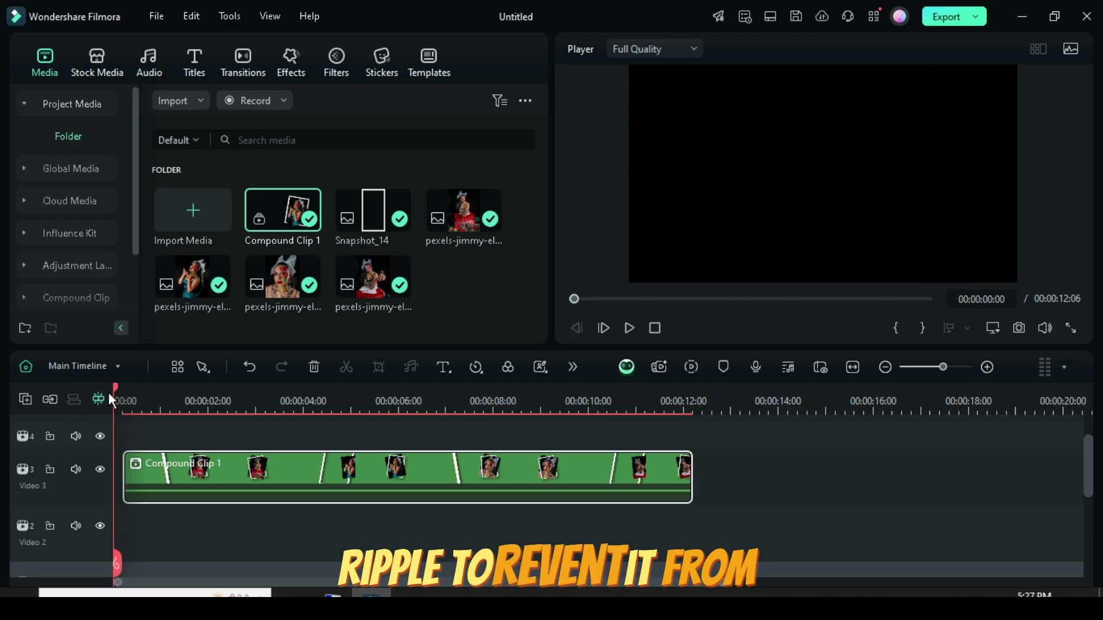
# Disable Auto Ripple from the extra timeline tools menu
pyautogui.click(573, 367)
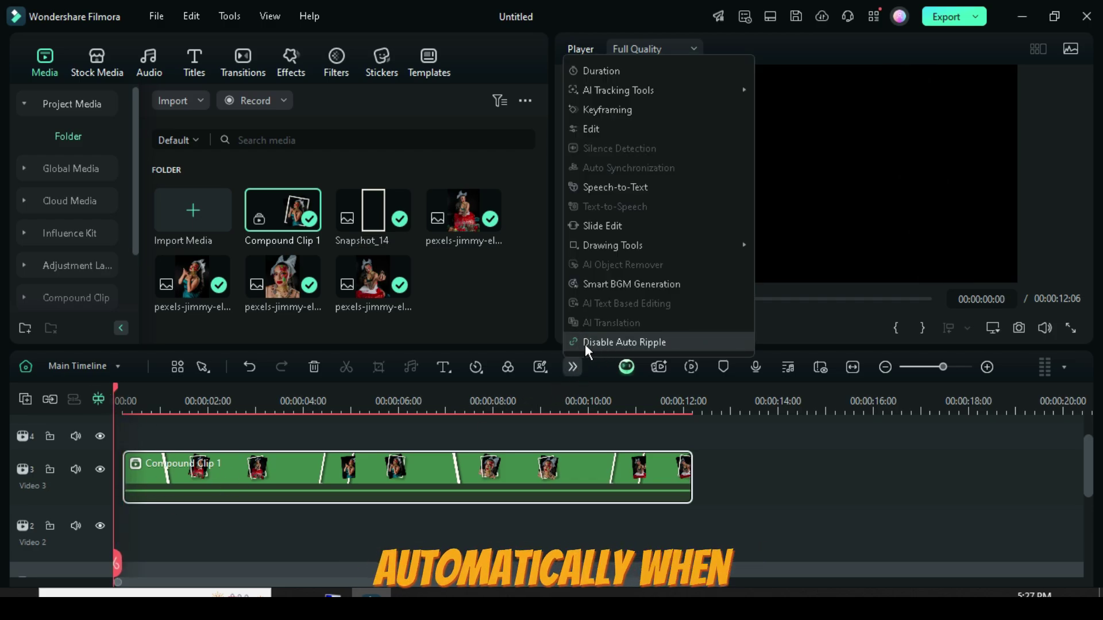
pyautogui.click(585, 343)
pyautogui.scroll(-2, 211, 465)
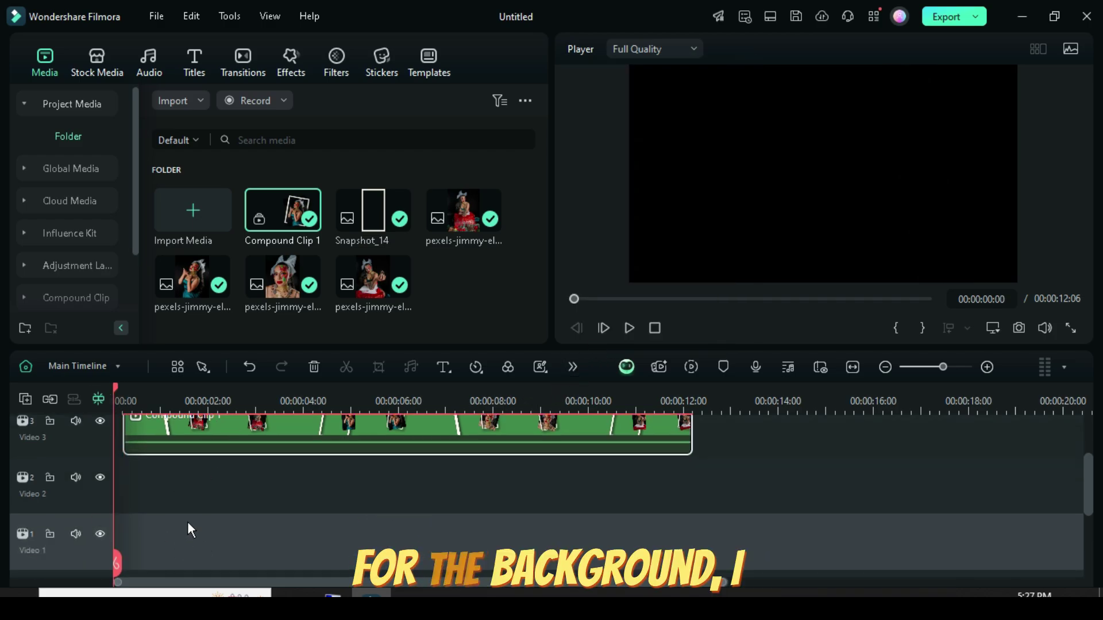
# Open Stock Media and browse the New Year category's countdown and 2025 backgrounds
pyautogui.click(87, 71)
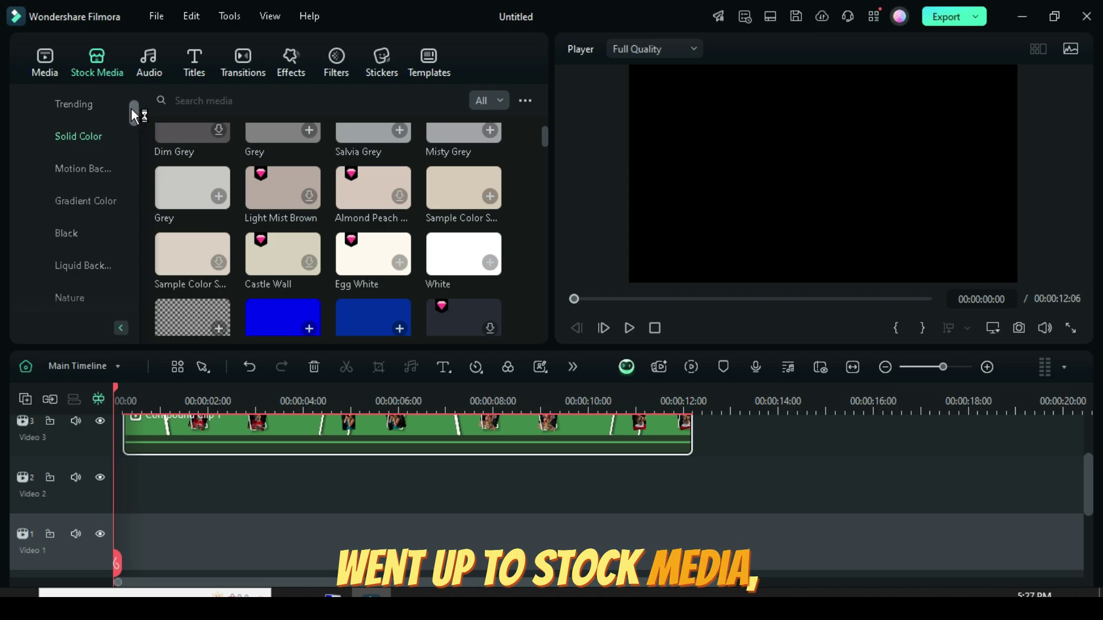
pyautogui.moveTo(133, 112); pyautogui.dragTo(74, 215)
pyautogui.scroll(5, 74, 215)
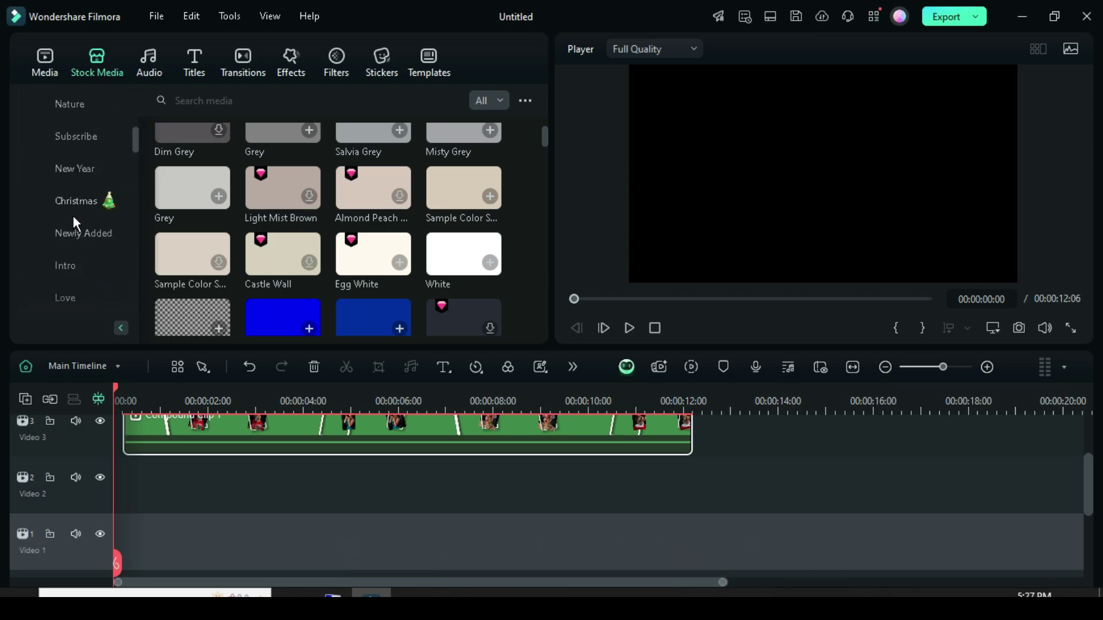
pyautogui.click(57, 169)
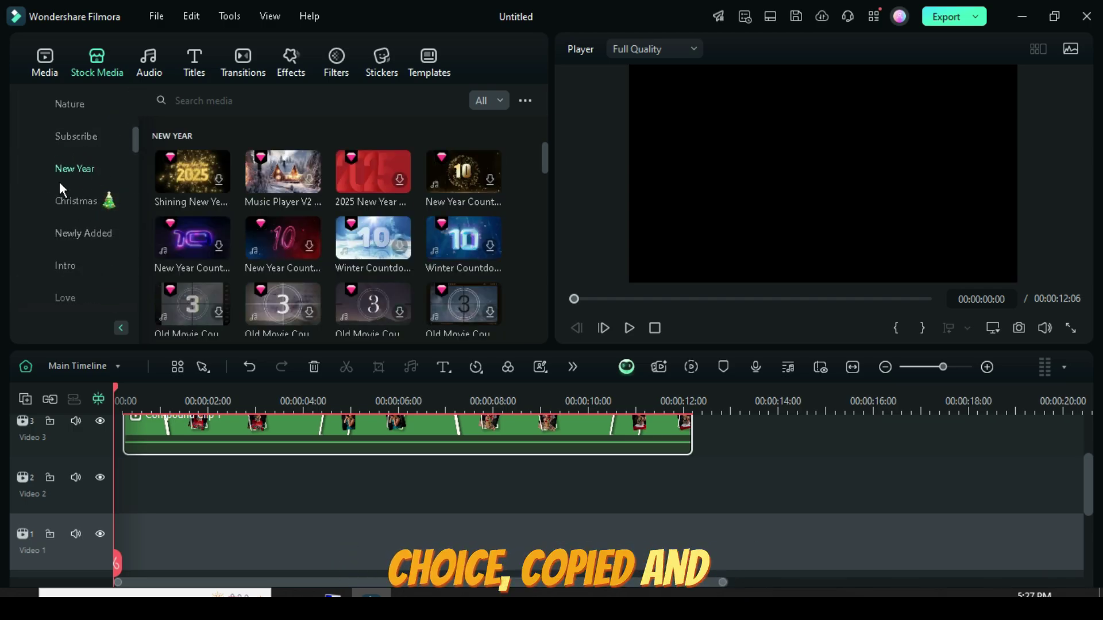
pyautogui.scroll(-10, 446, 226)
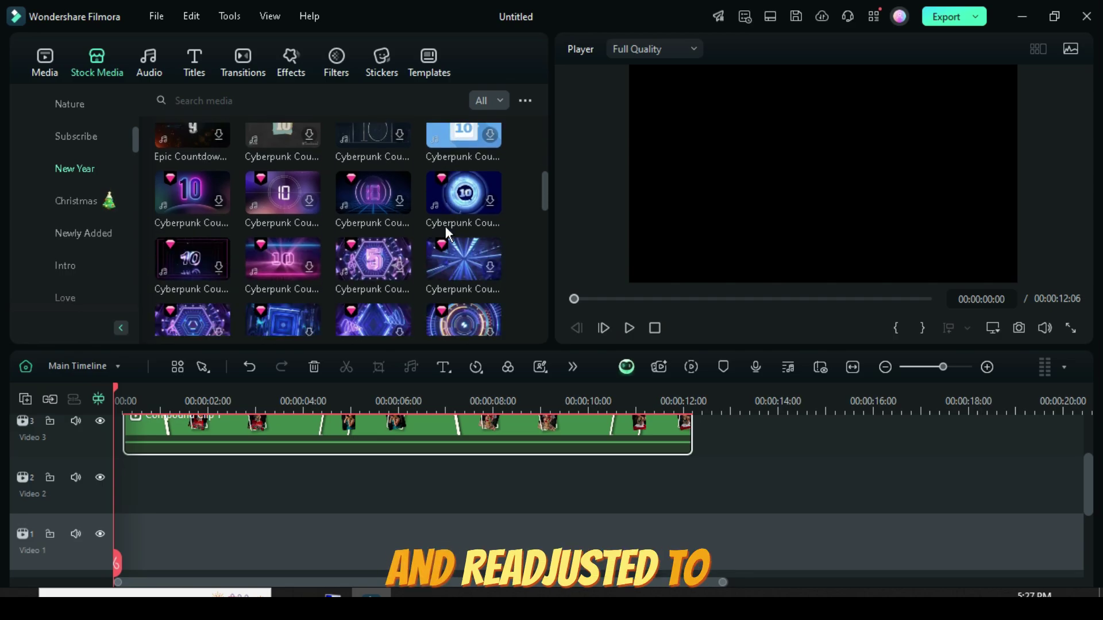
pyautogui.scroll(-8, 445, 226)
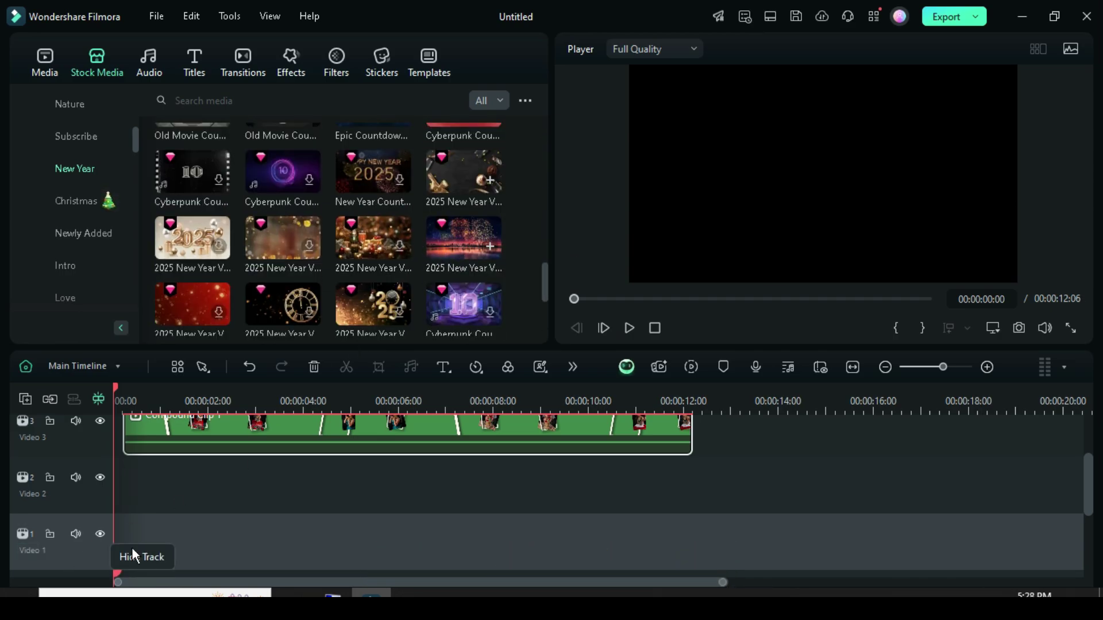
# Place the 2025 New Year fireworks skyline clip on Video 1, keeping 1920x1080 30fps, and copy it
pyautogui.moveTo(449, 249); pyautogui.dragTo(124, 552)
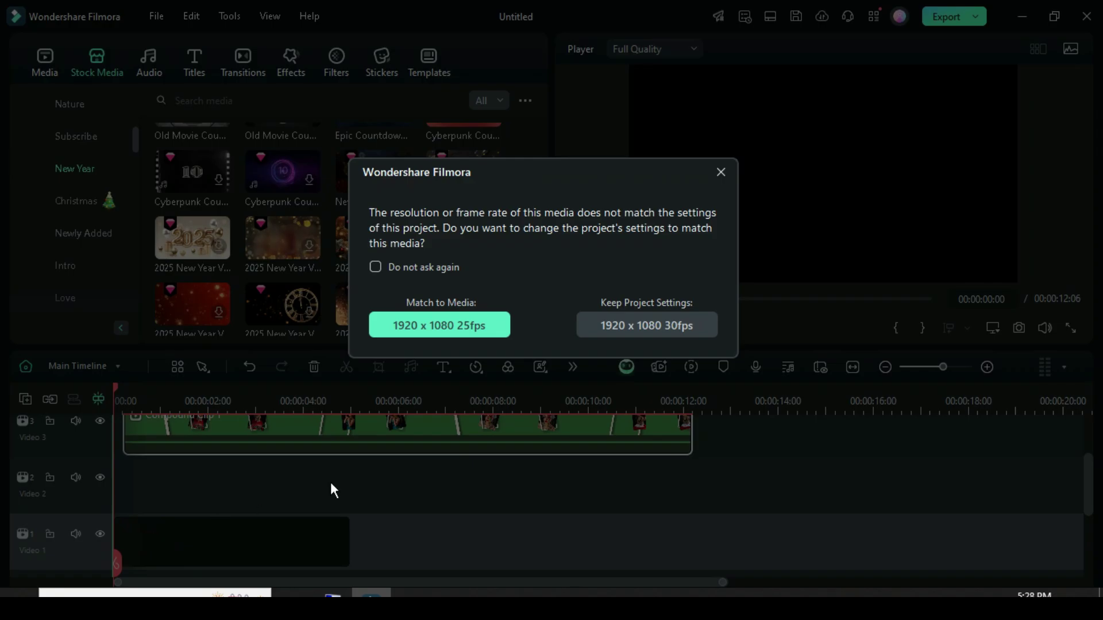
pyautogui.click(624, 324)
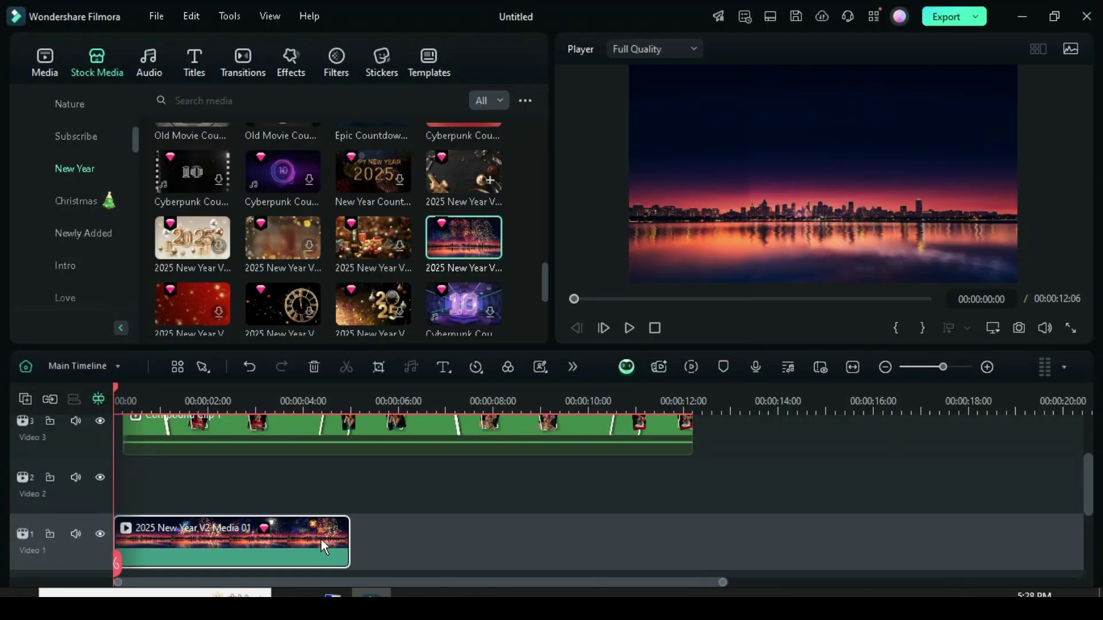
pyautogui.rightClick(324, 545)
pyautogui.click(357, 39)
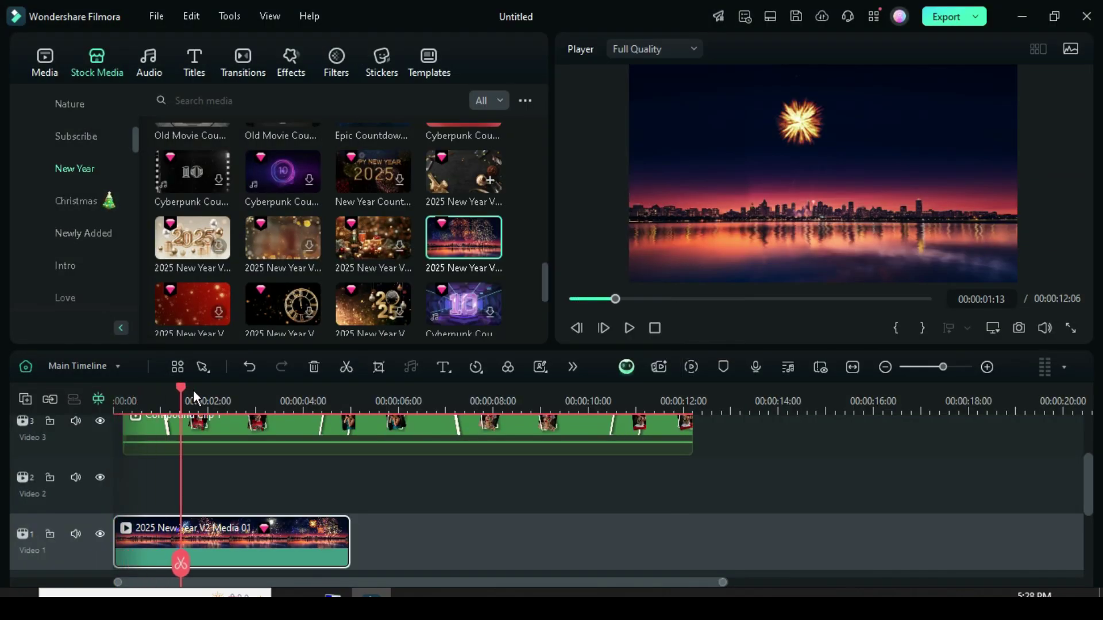
# Paste two more fireworks clips after it and trim the third to end at 12:06
pyautogui.moveTo(193, 390); pyautogui.dragTo(351, 398)
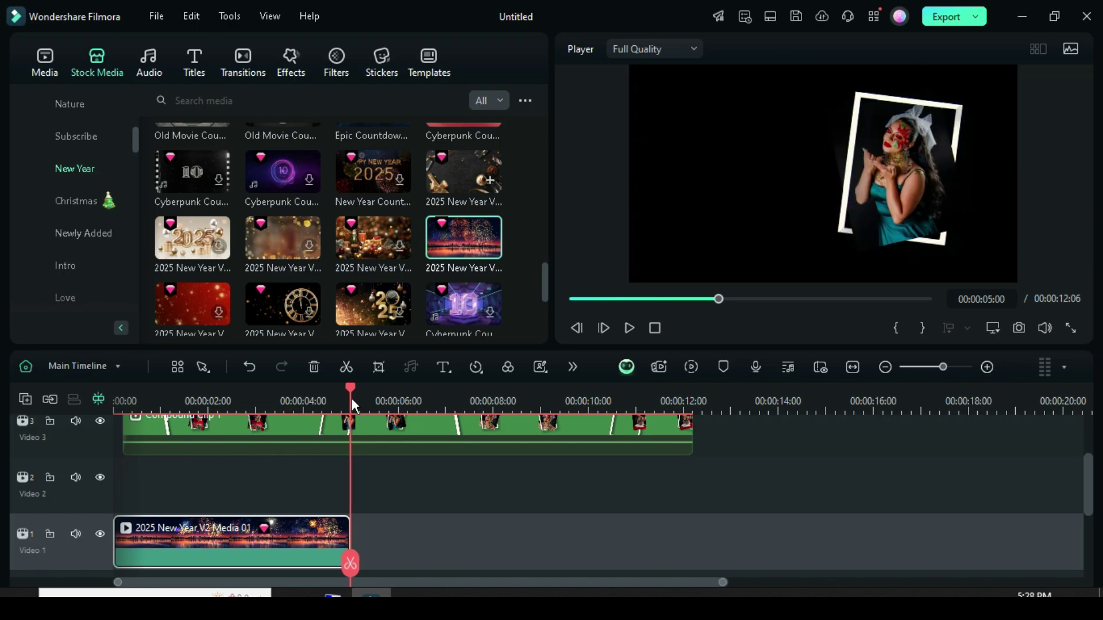
pyautogui.rightClick(390, 526)
pyautogui.click(431, 60)
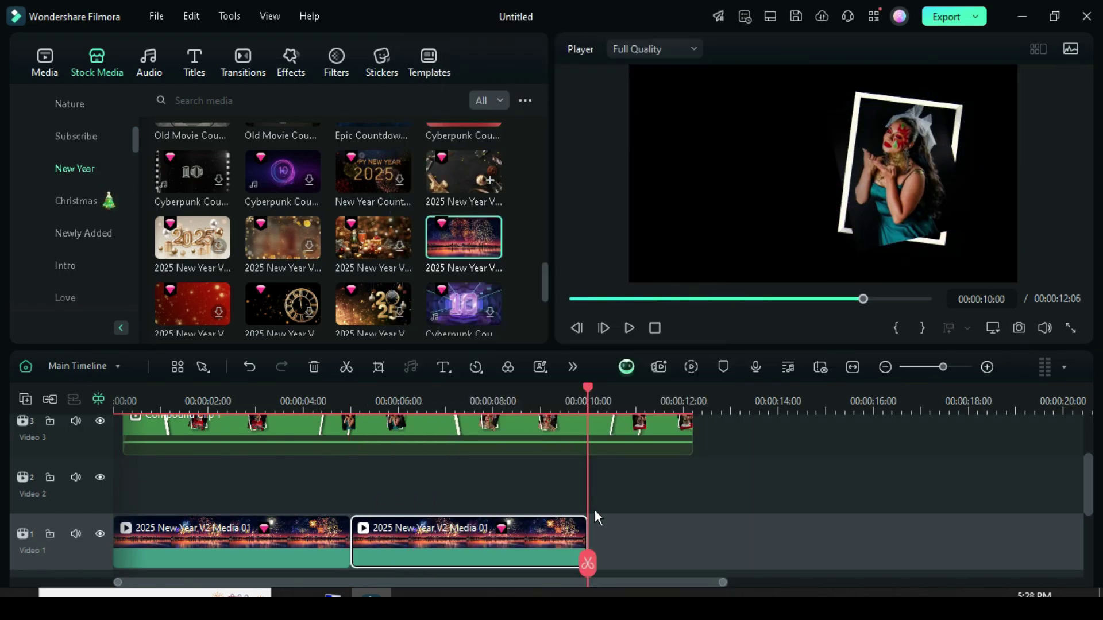
pyautogui.rightClick(596, 517)
pyautogui.click(628, 54)
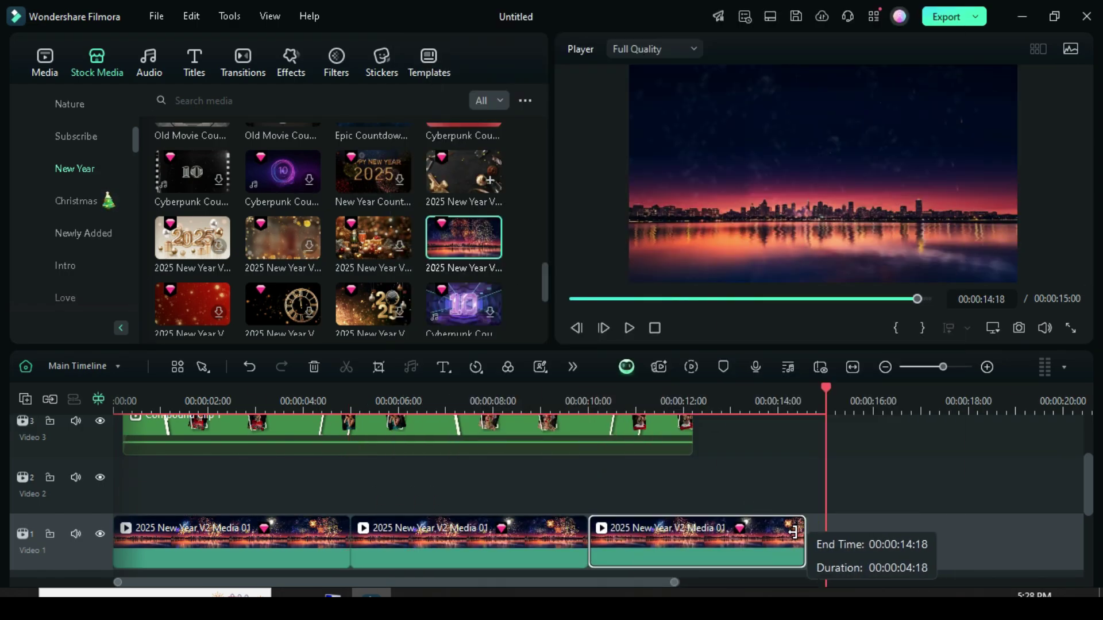
pyautogui.moveTo(794, 532); pyautogui.dragTo(691, 537)
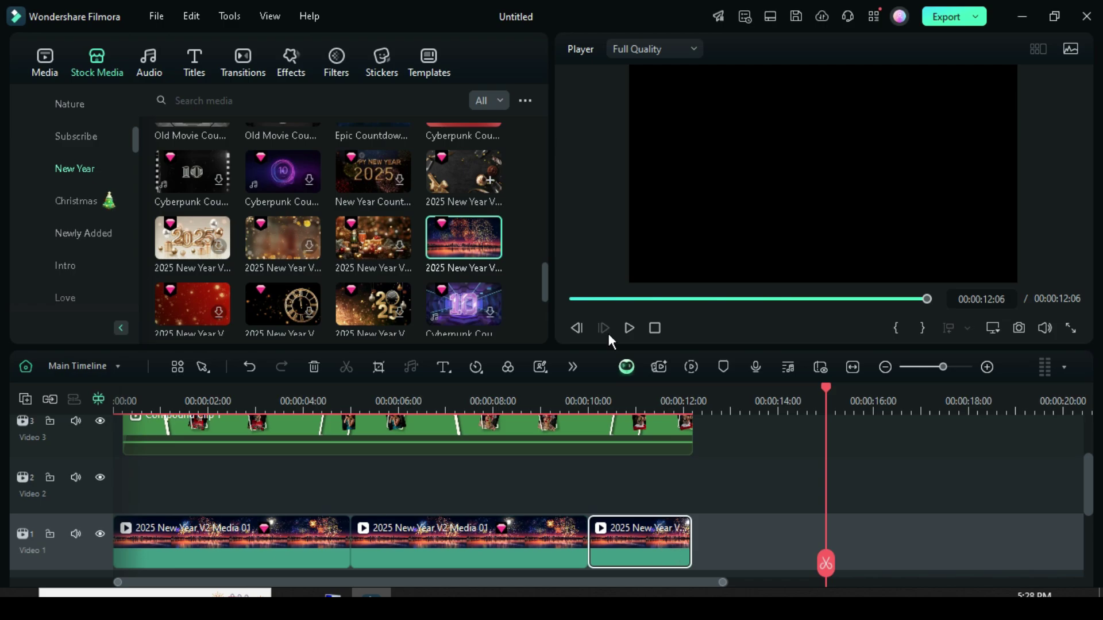
pyautogui.click(572, 300)
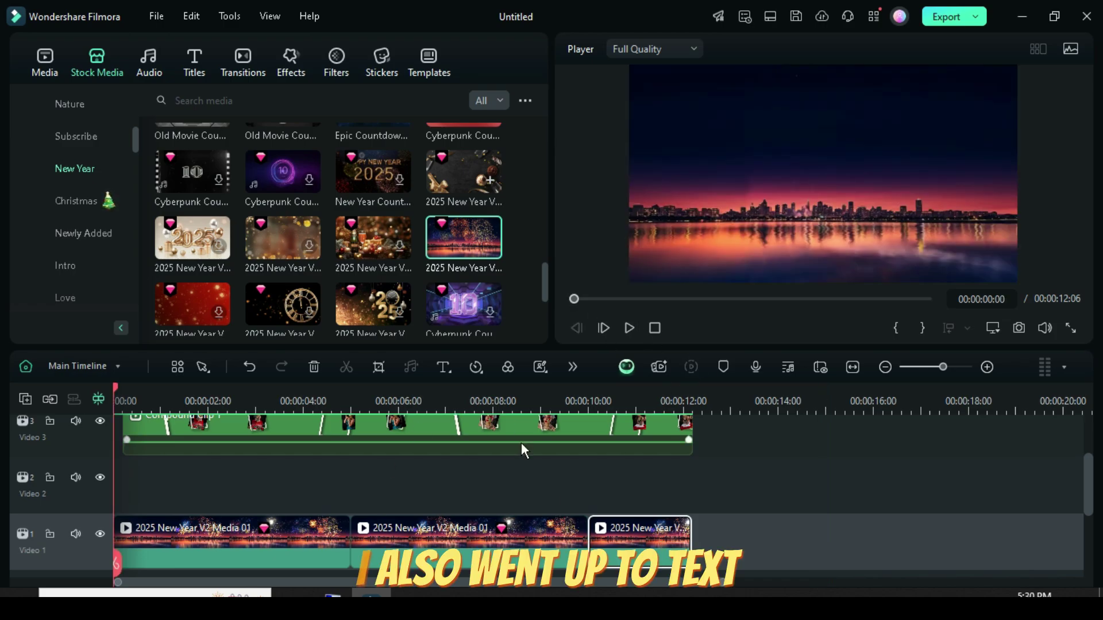
# Drop the New Year 2025 title template onto Video 2 and stretch it from 0 to 12:06
pyautogui.click(192, 67)
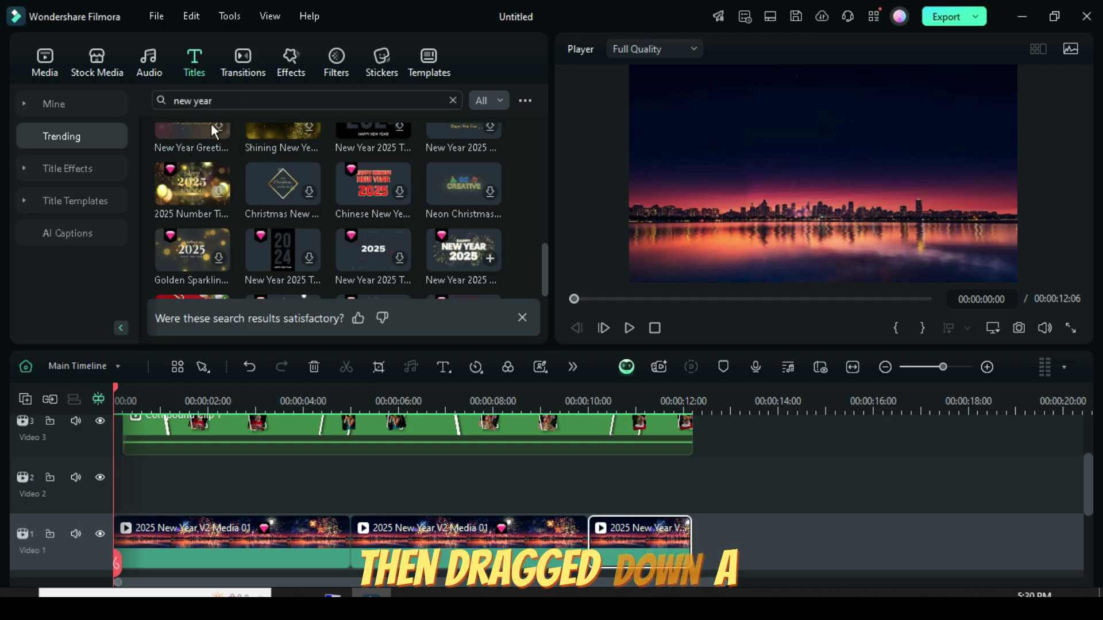
pyautogui.moveTo(449, 255); pyautogui.dragTo(123, 486)
pyautogui.moveTo(348, 487); pyautogui.dragTo(691, 486)
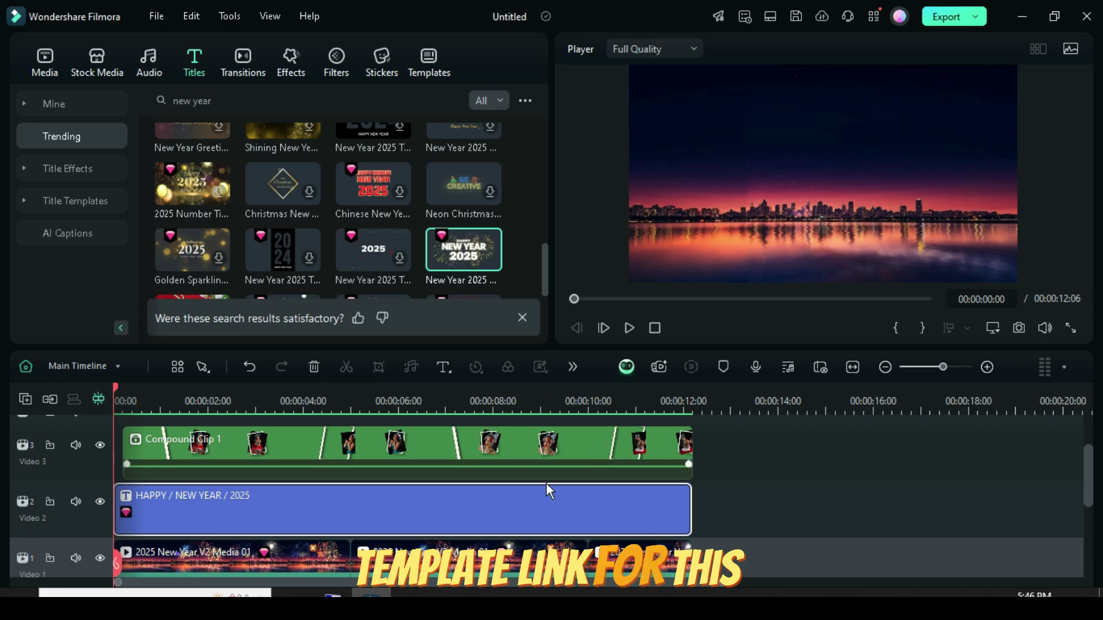
pyautogui.click(53, 67)
# Play the finished edit in the player, with fireworks over the skyline and the framed photos
pyautogui.scroll(-2, 454, 519)
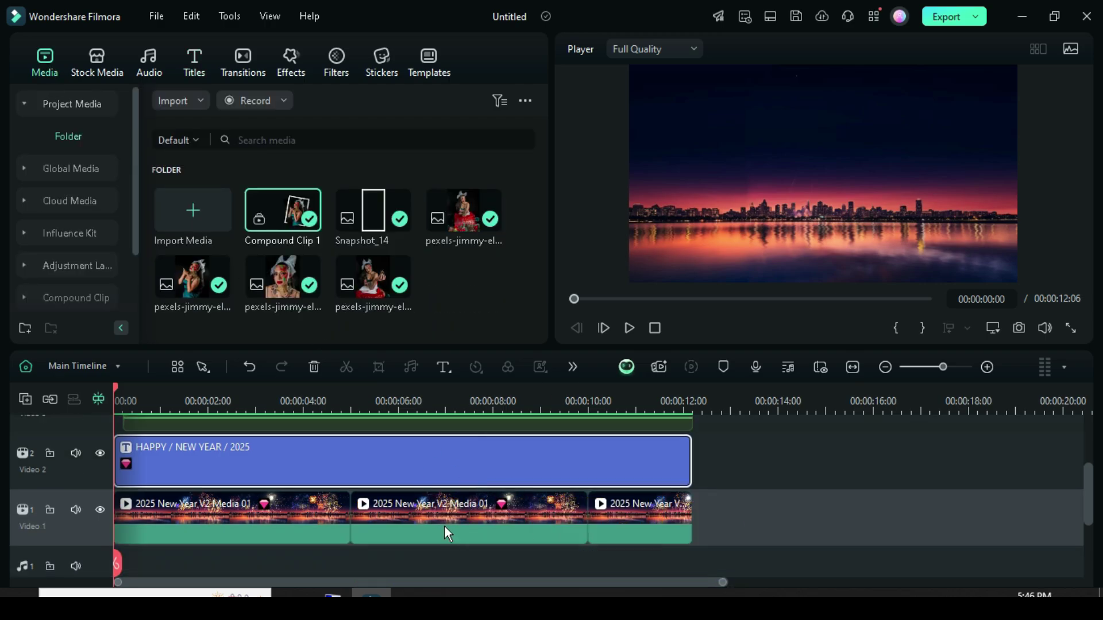
pyautogui.scroll(3, 460, 524)
pyautogui.scroll(-1, 476, 523)
pyautogui.click(630, 327)
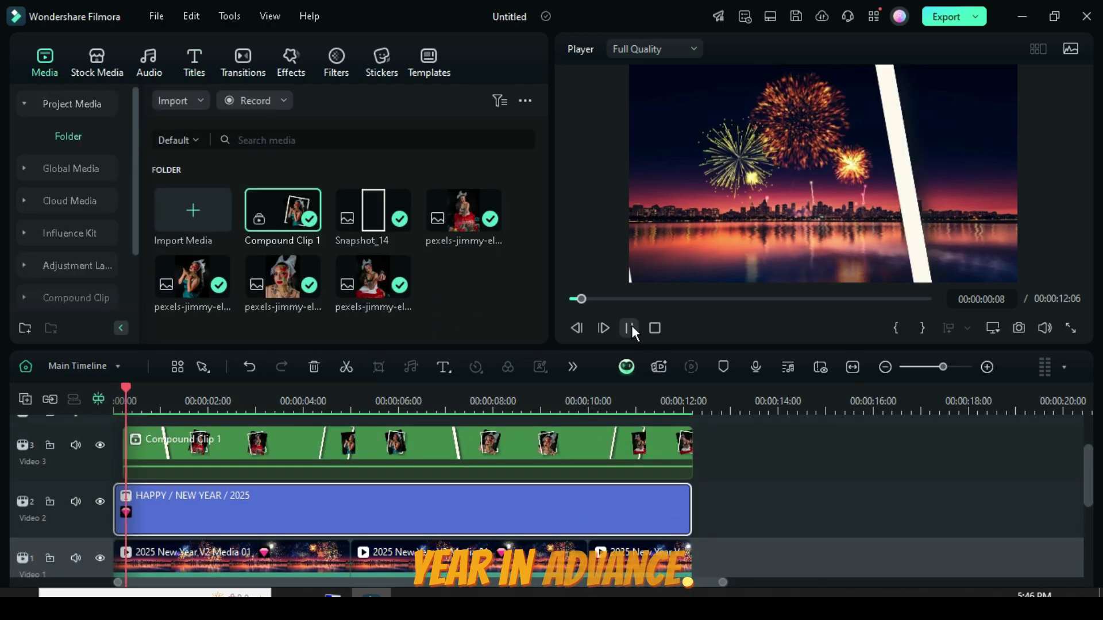